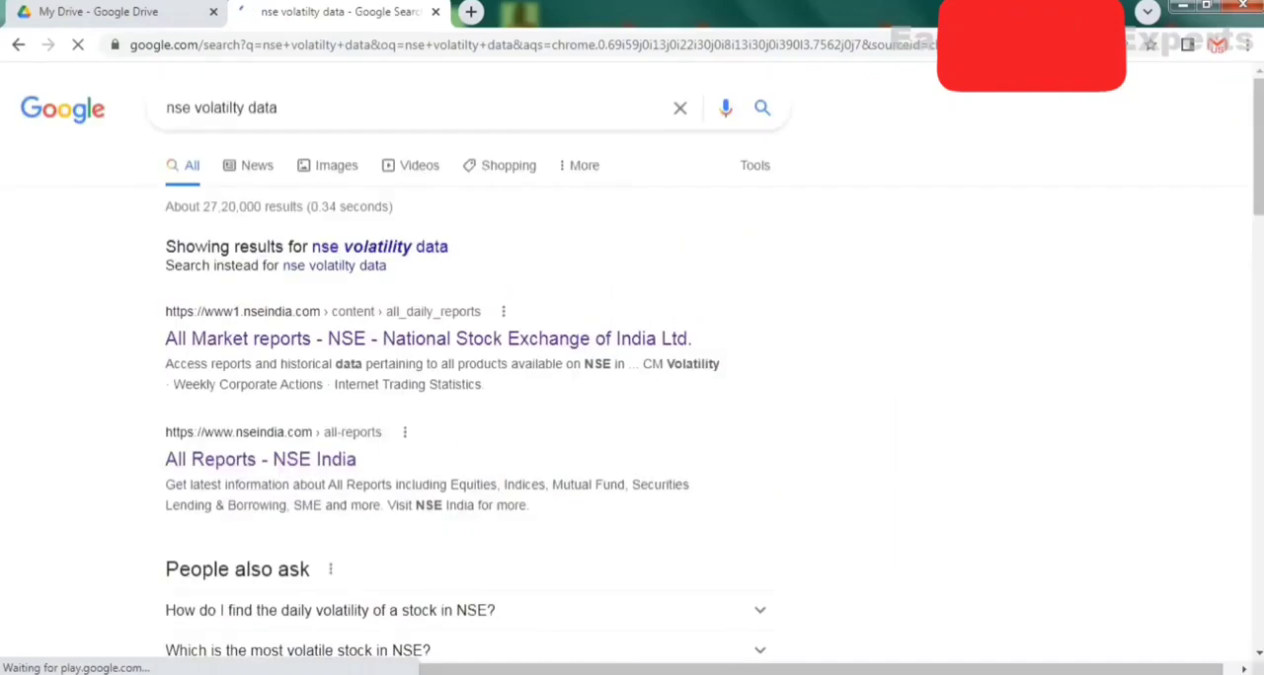
Open NSE's All Market Reports page from the search results and go to Daily Price Volume data under Exchange Traded Funds - ETFs.
left_click(330, 339)
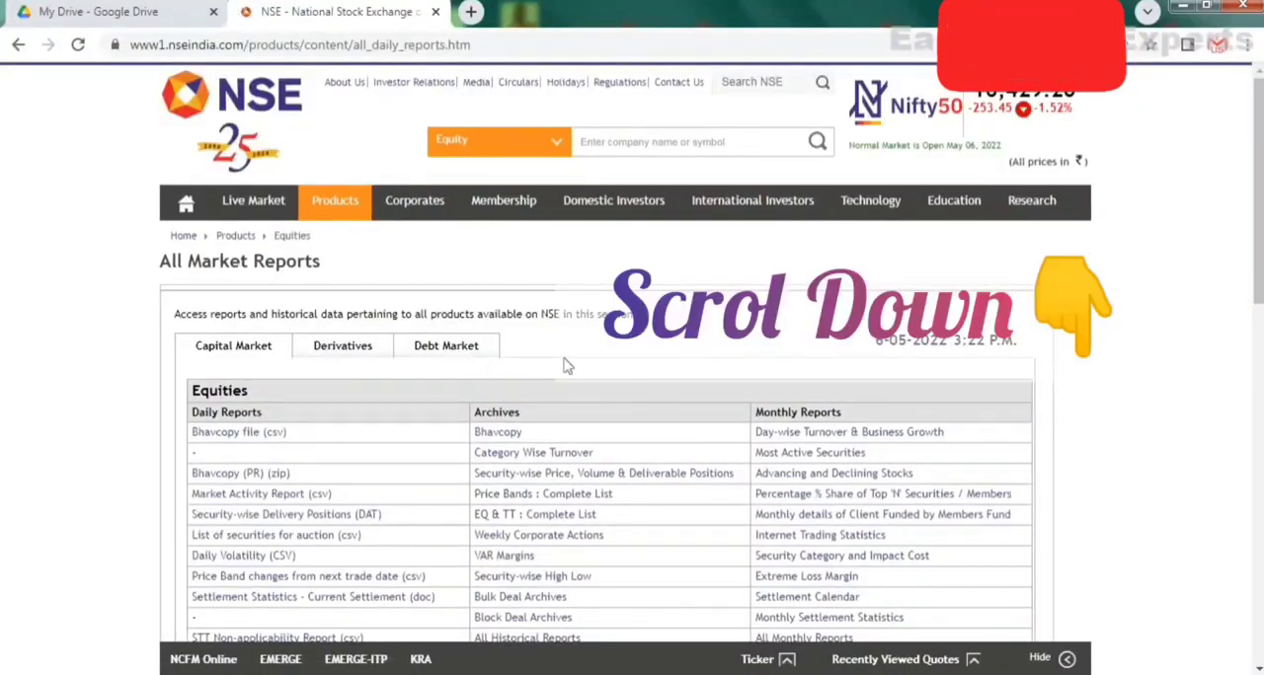
scroll(596, 359, "down", 1)
scroll(595, 358, "down", 6)
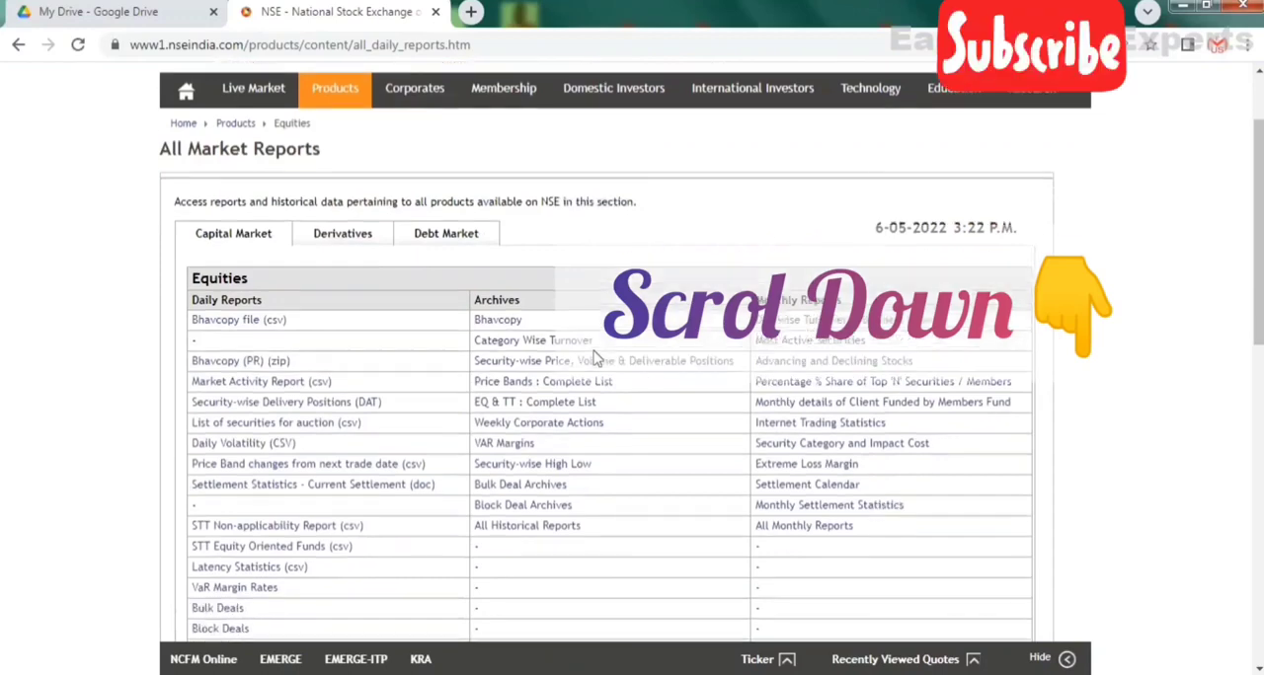
scroll(595, 358, "down", 3)
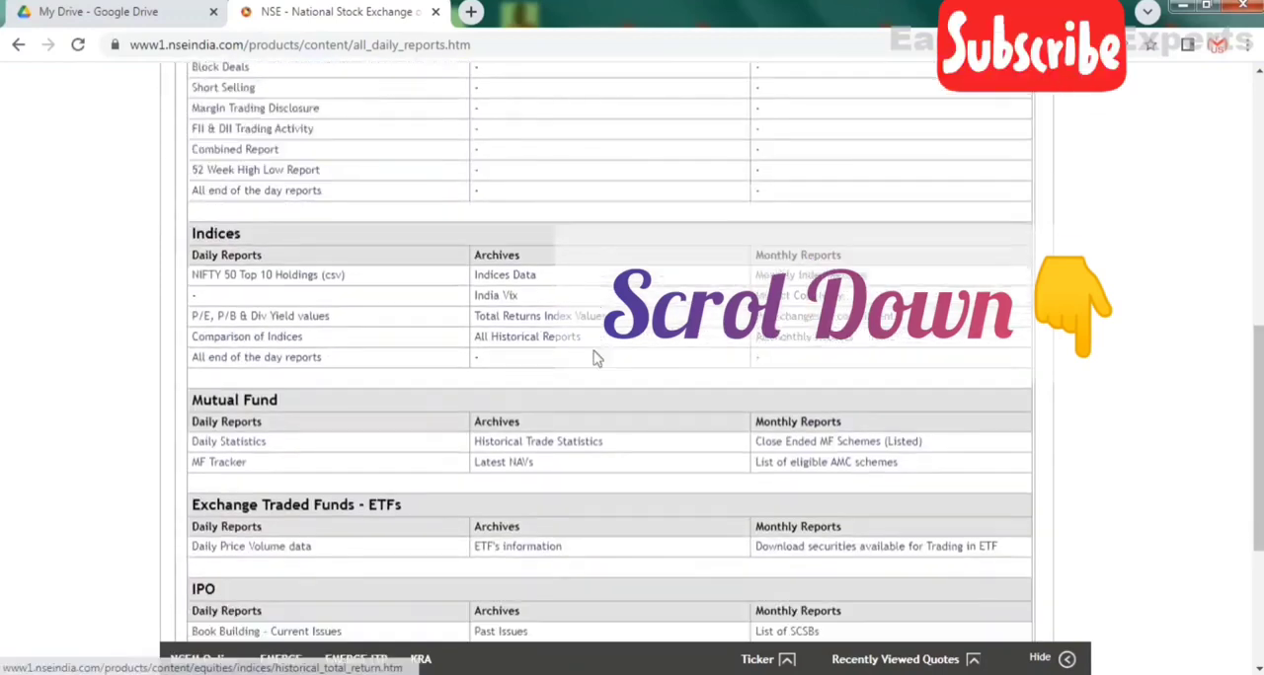
scroll(596, 358, "down", 2)
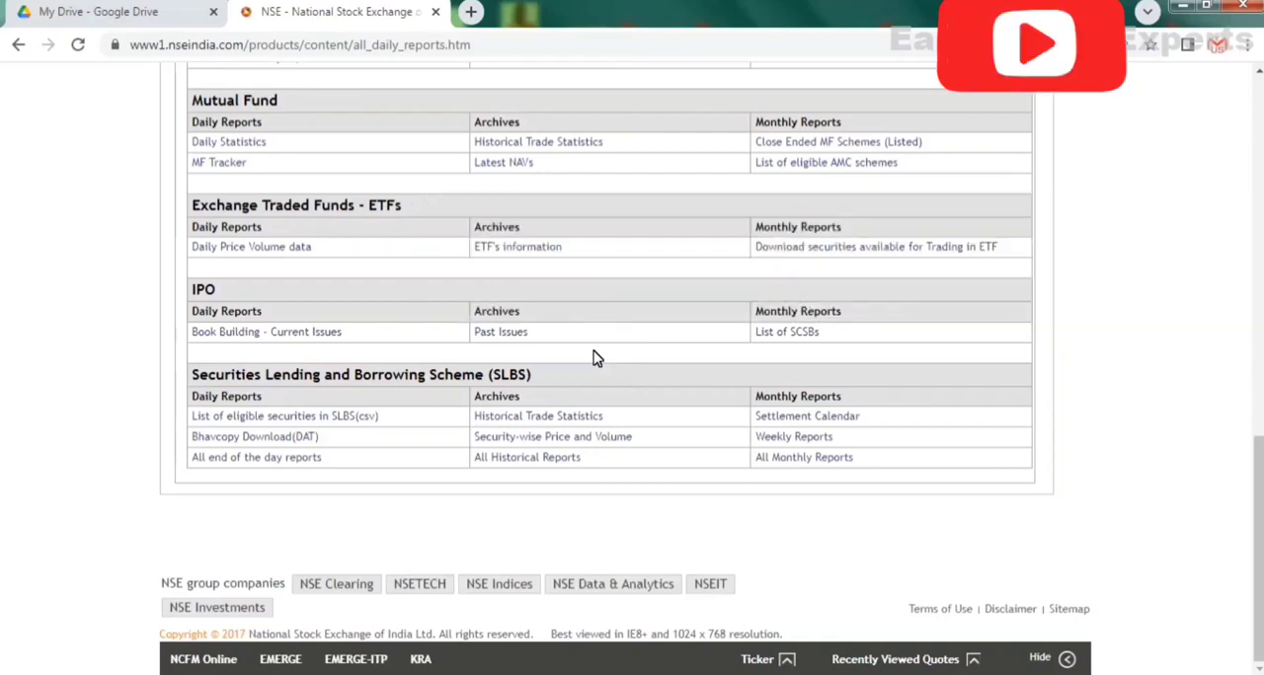
scroll(595, 358, "up", 2)
scroll(596, 358, "up", 1)
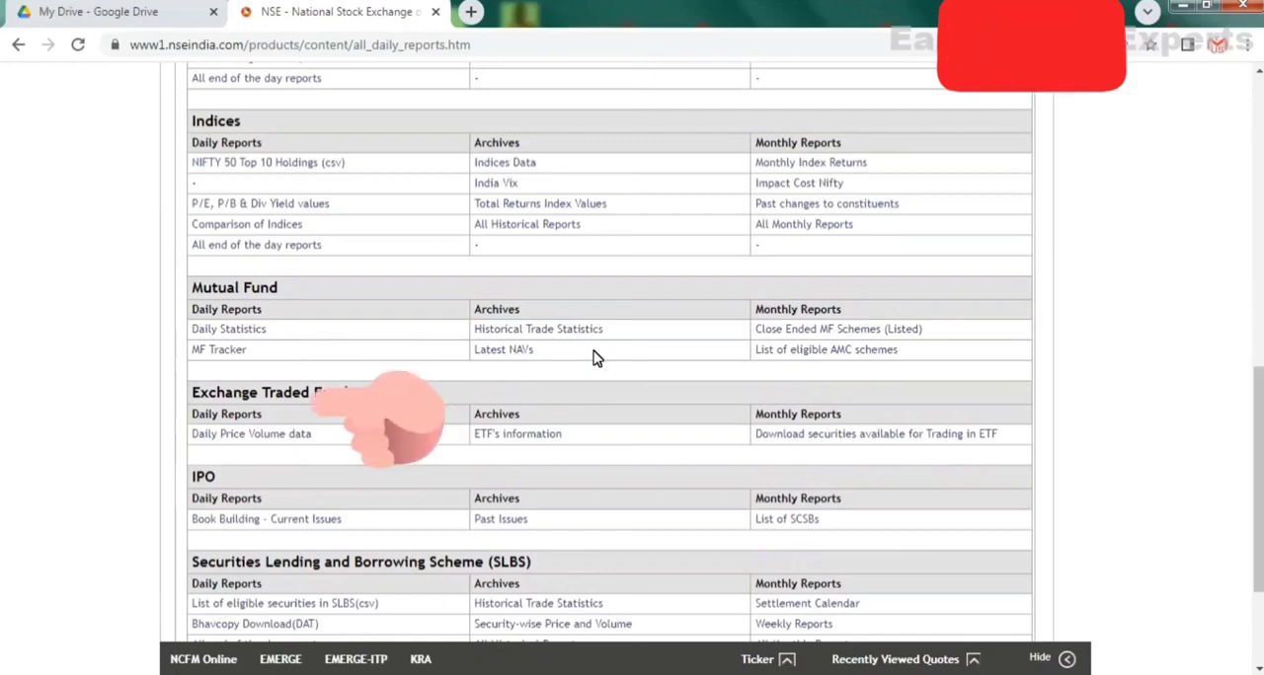
scroll(595, 358, "down", 1)
scroll(595, 358, "down", 1)
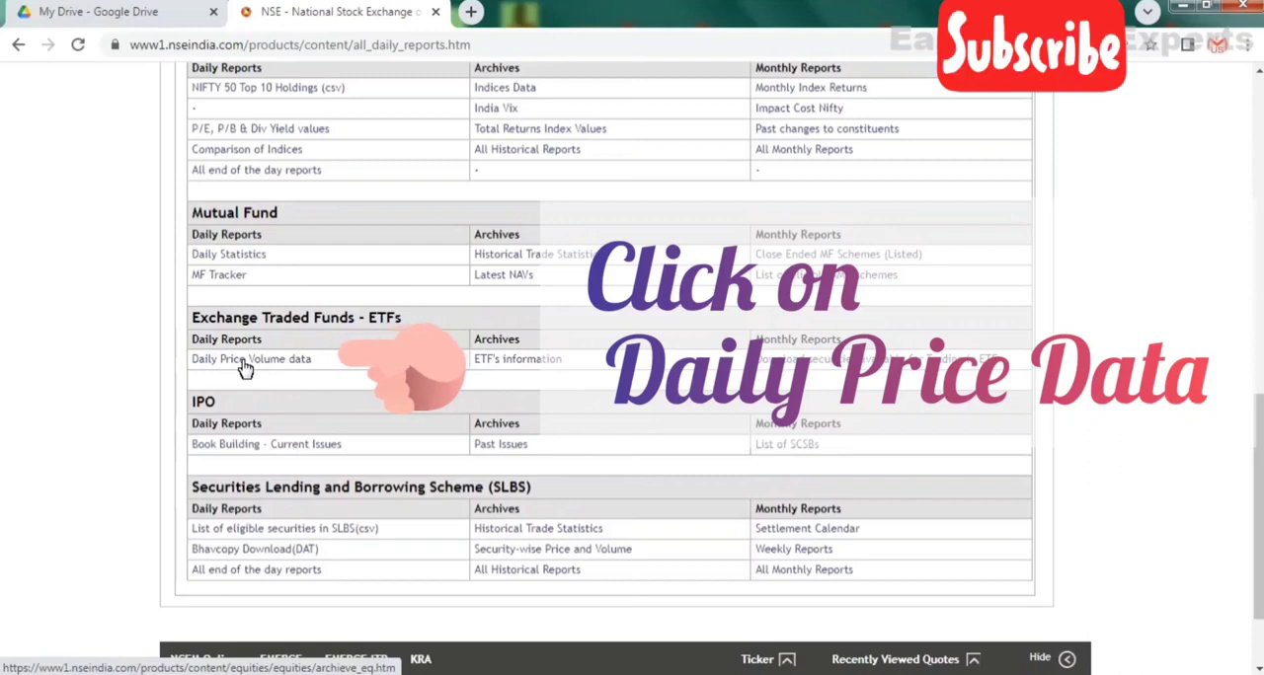
left_click(243, 362)
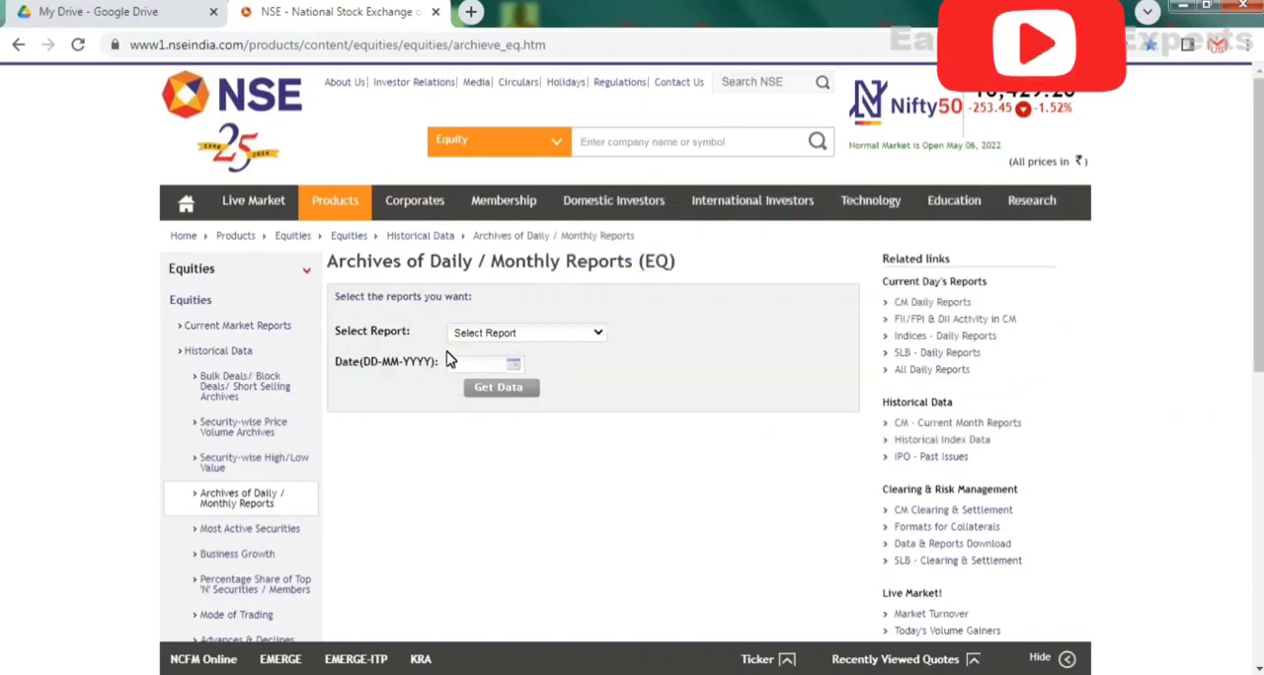
Retrieve the Daily Volatility Files report for the date 05-05-2022.
left_click(491, 336)
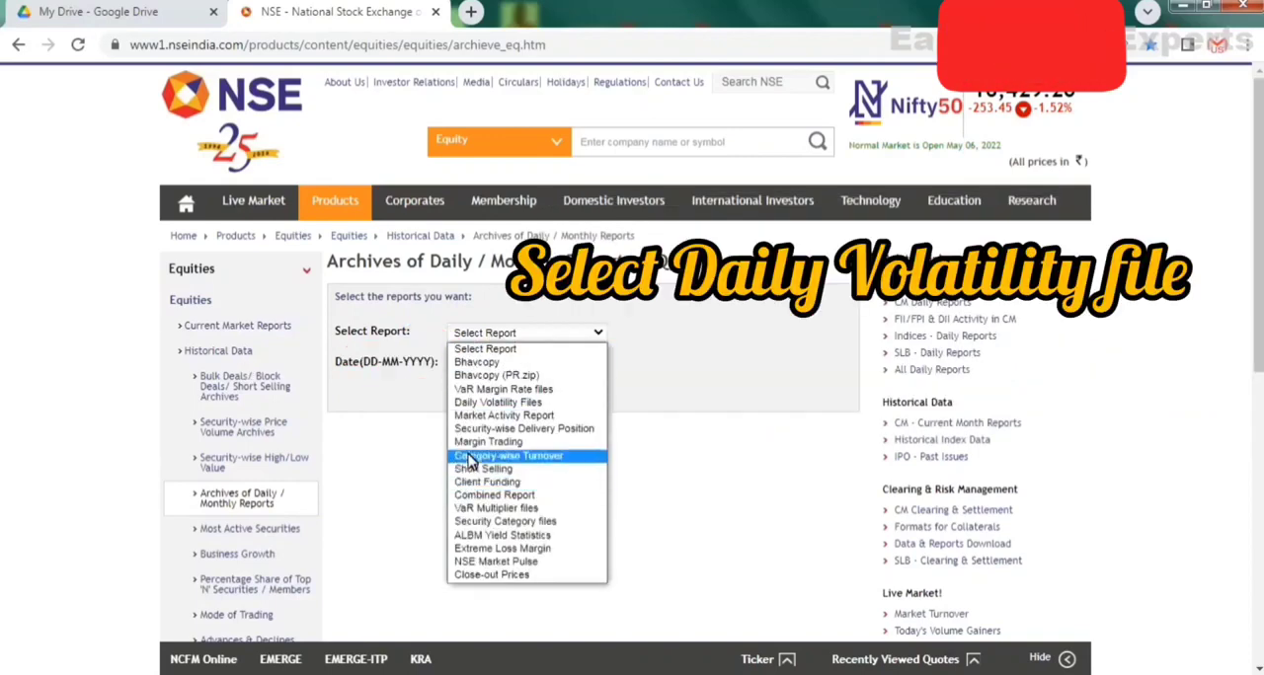
left_click(490, 404)
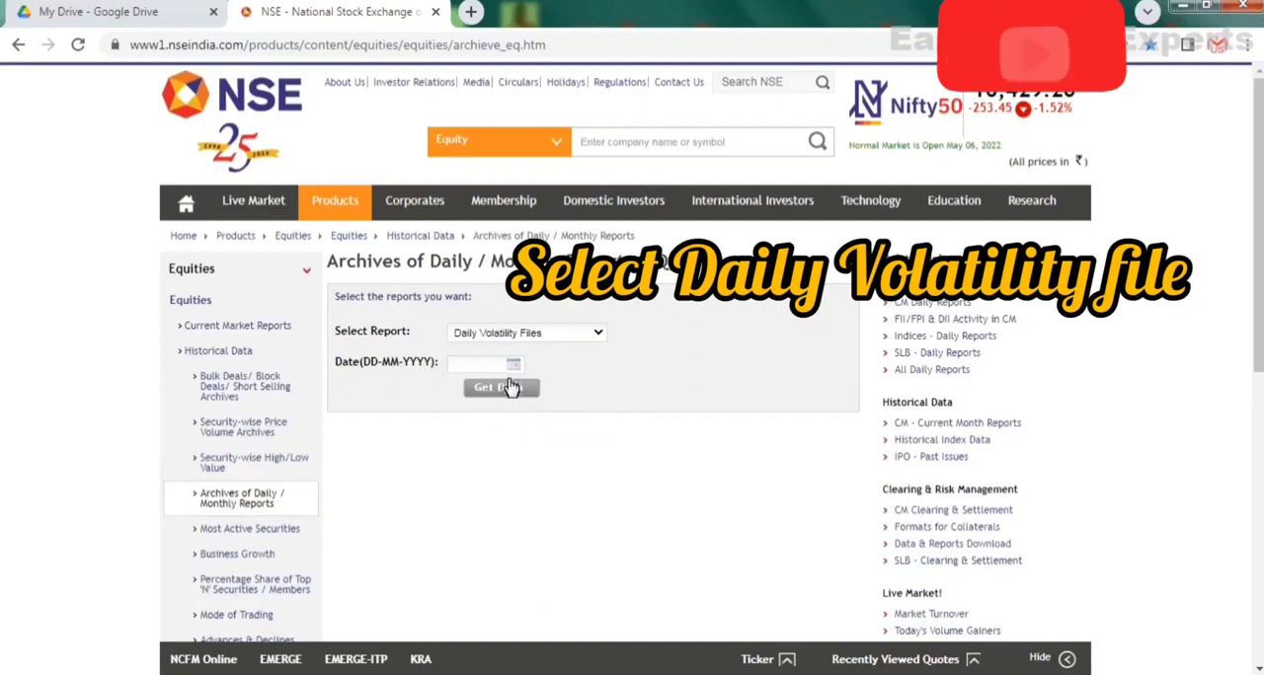
left_click(513, 368)
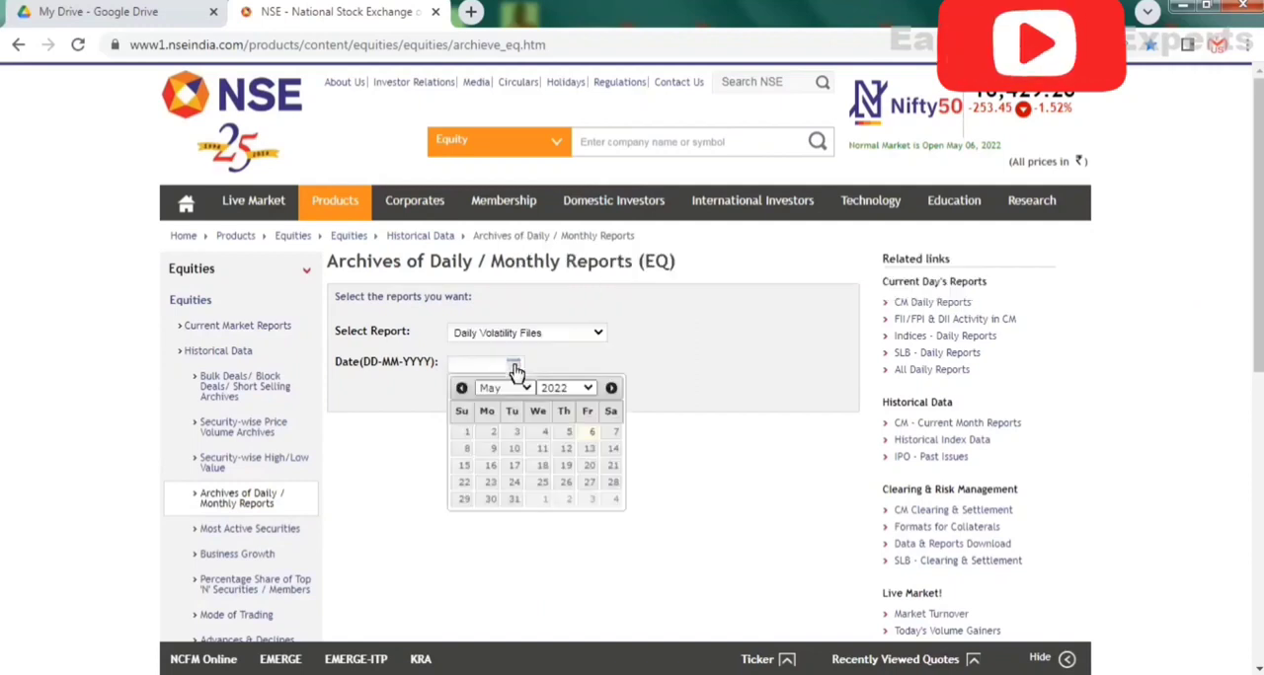
left_click(595, 437)
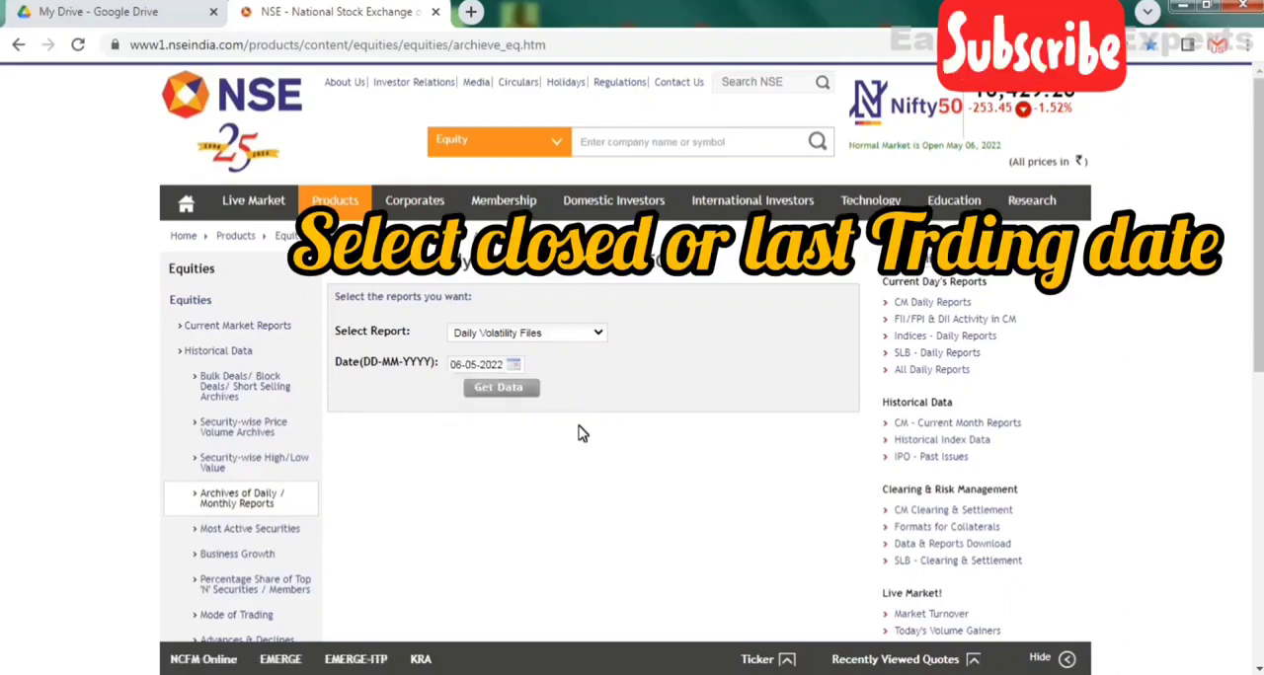
left_click(513, 365)
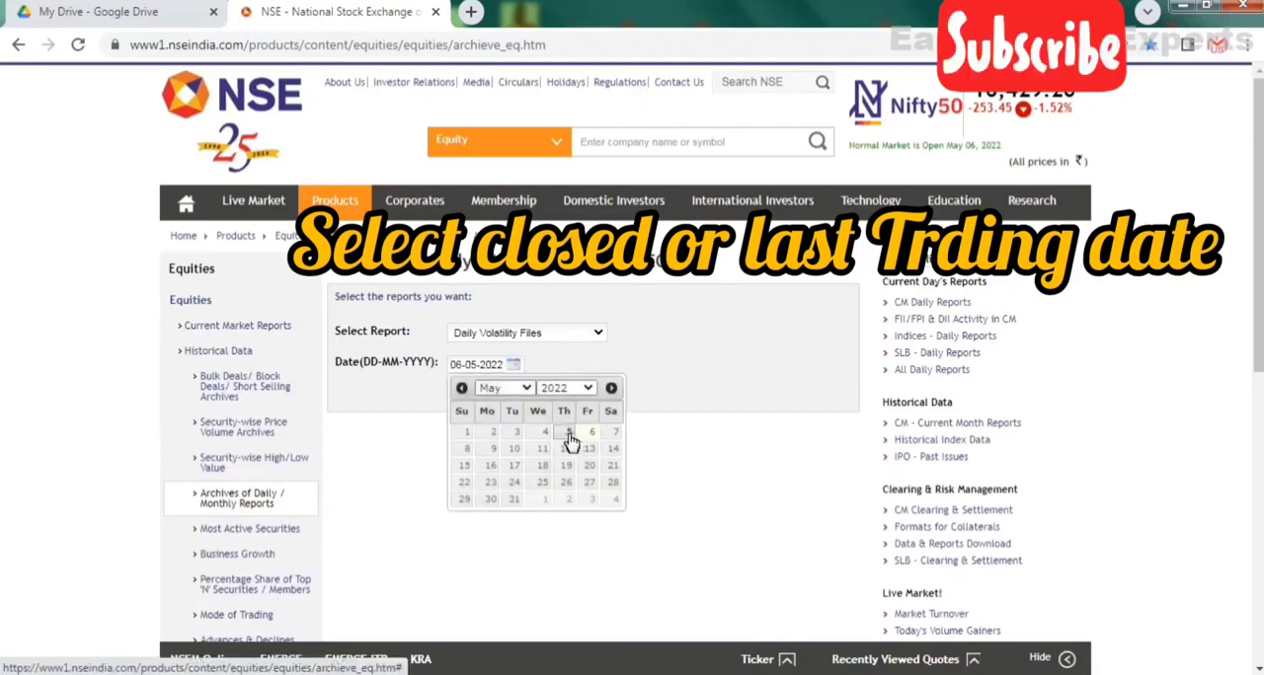
left_click(566, 435)
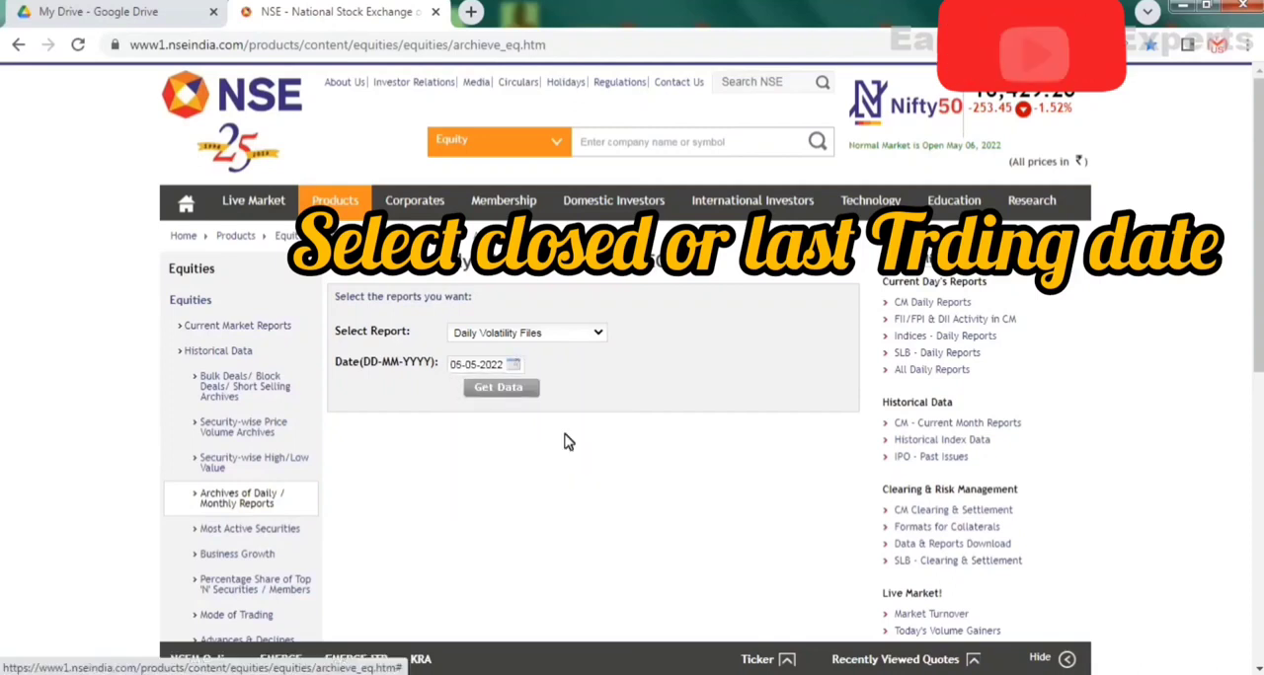
left_click(521, 391)
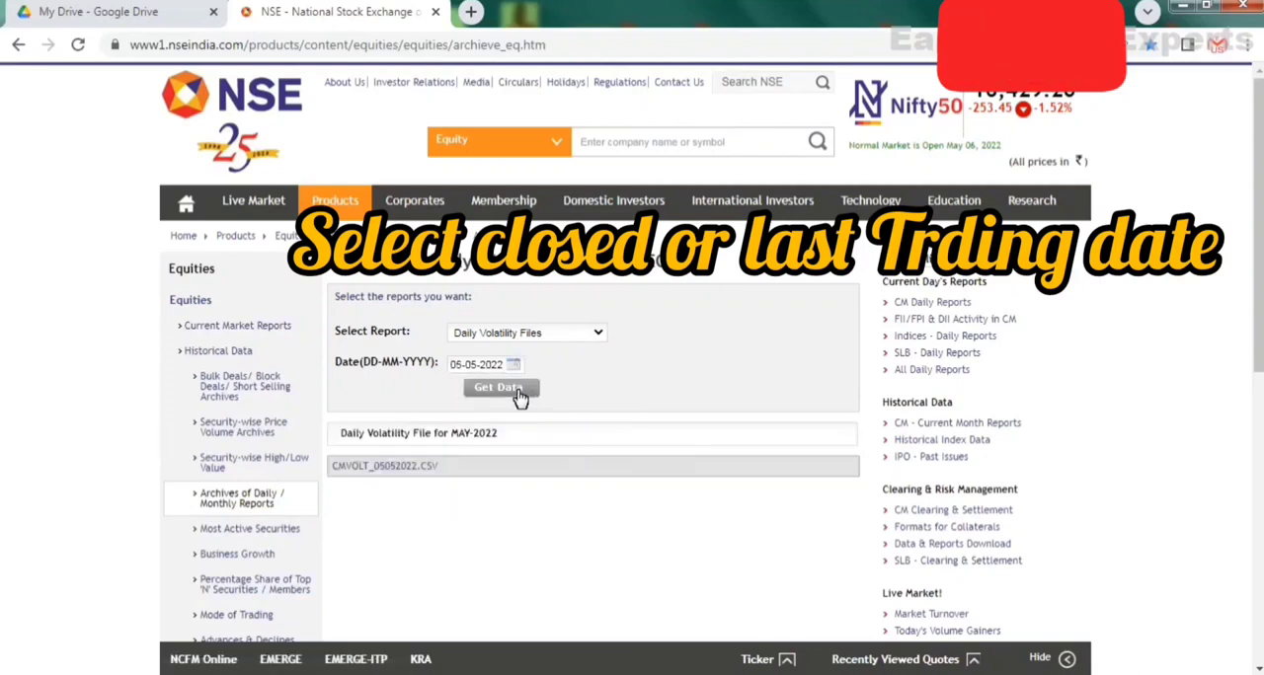
Download CMVOLT_05052022.CSV and open the downloaded file in Excel.
left_click(400, 472)
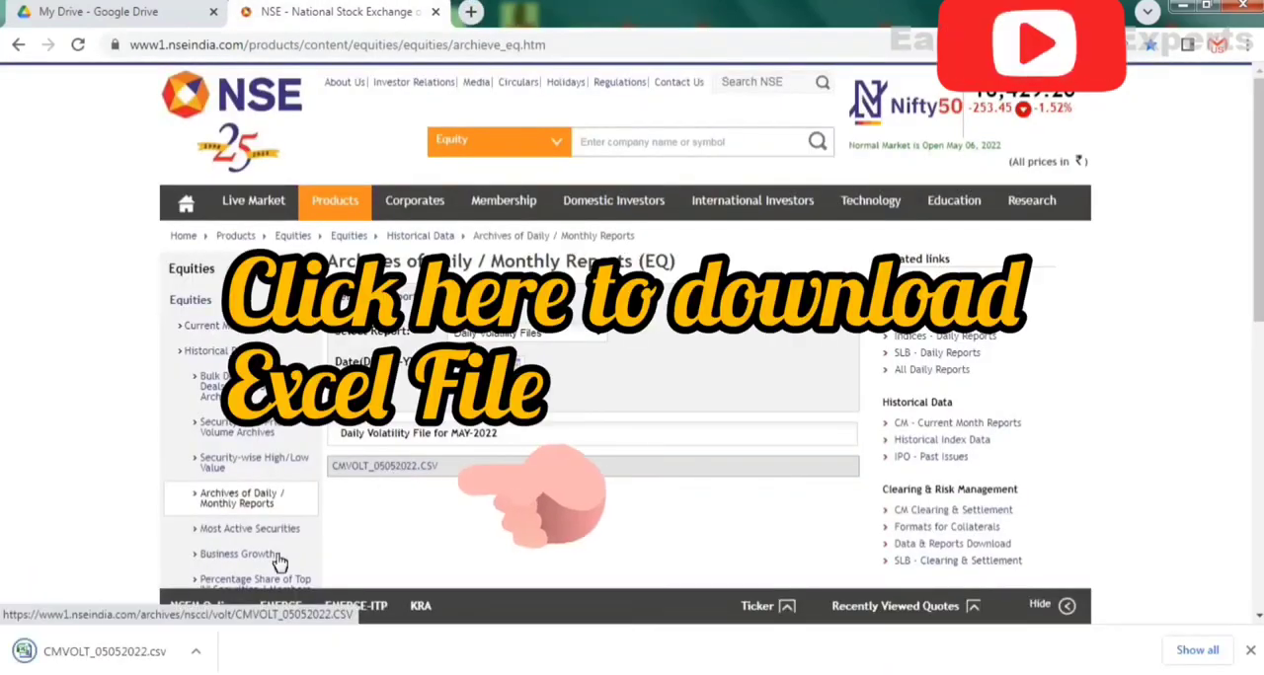
left_click(91, 661)
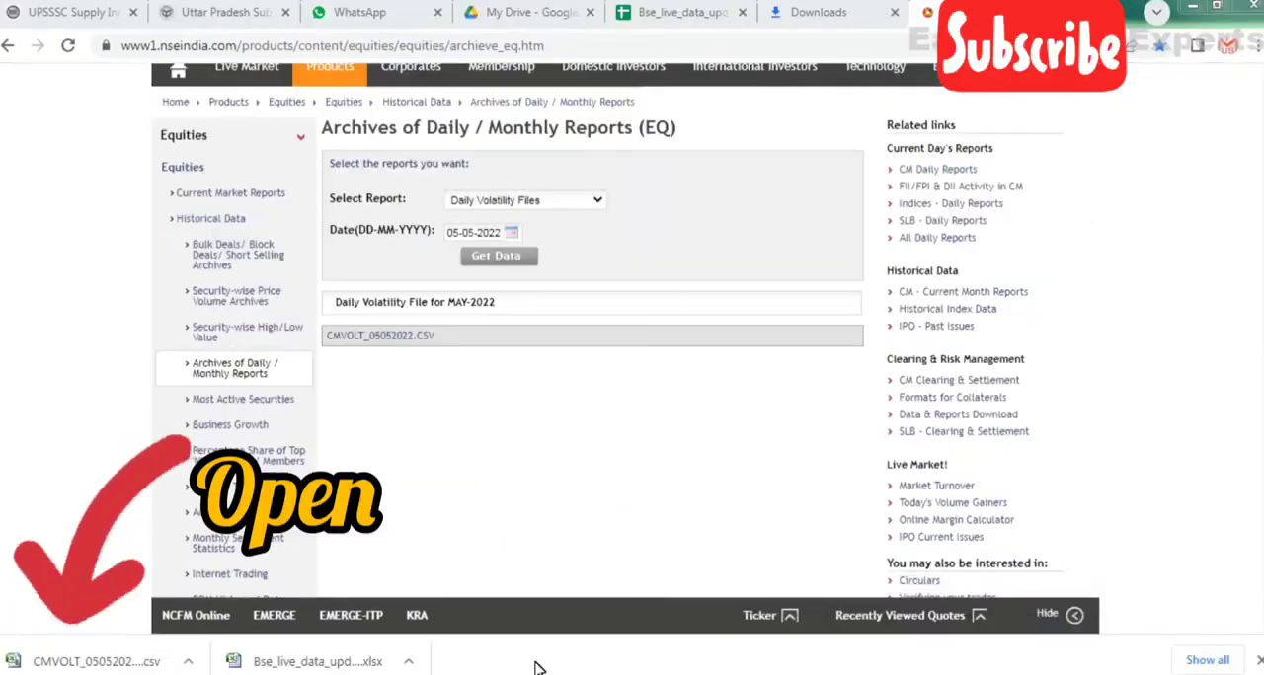
right_click(66, 668)
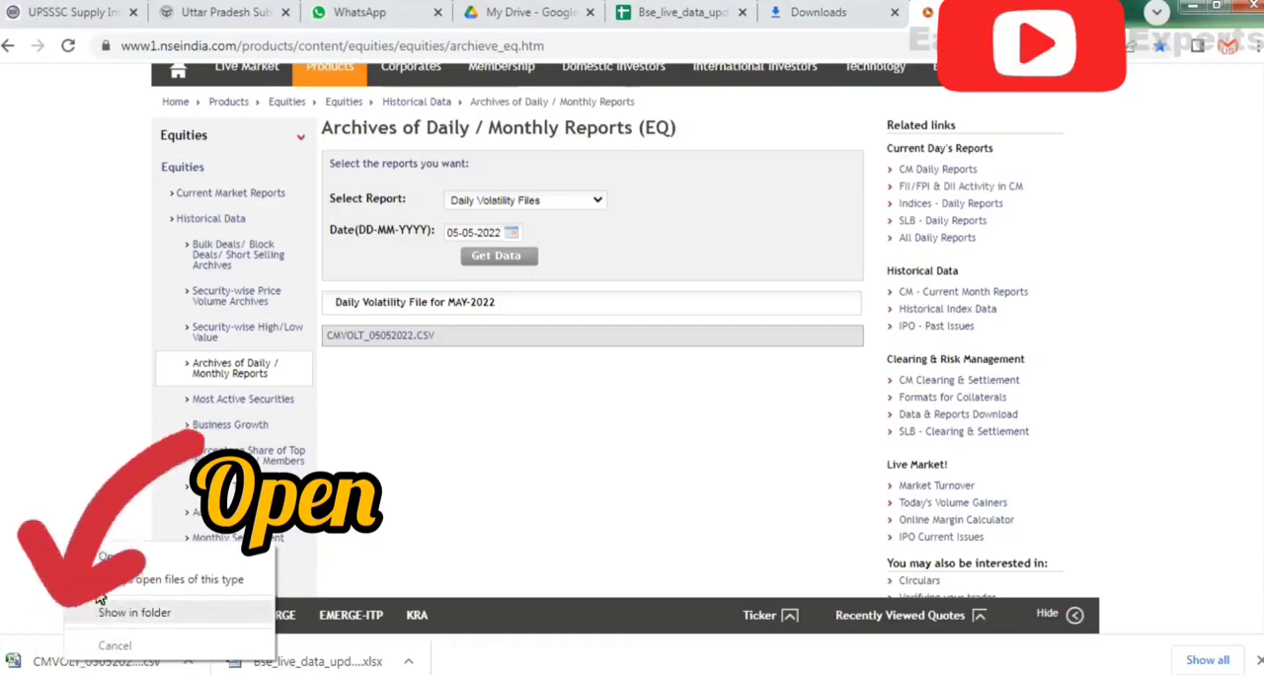
left_click(112, 559)
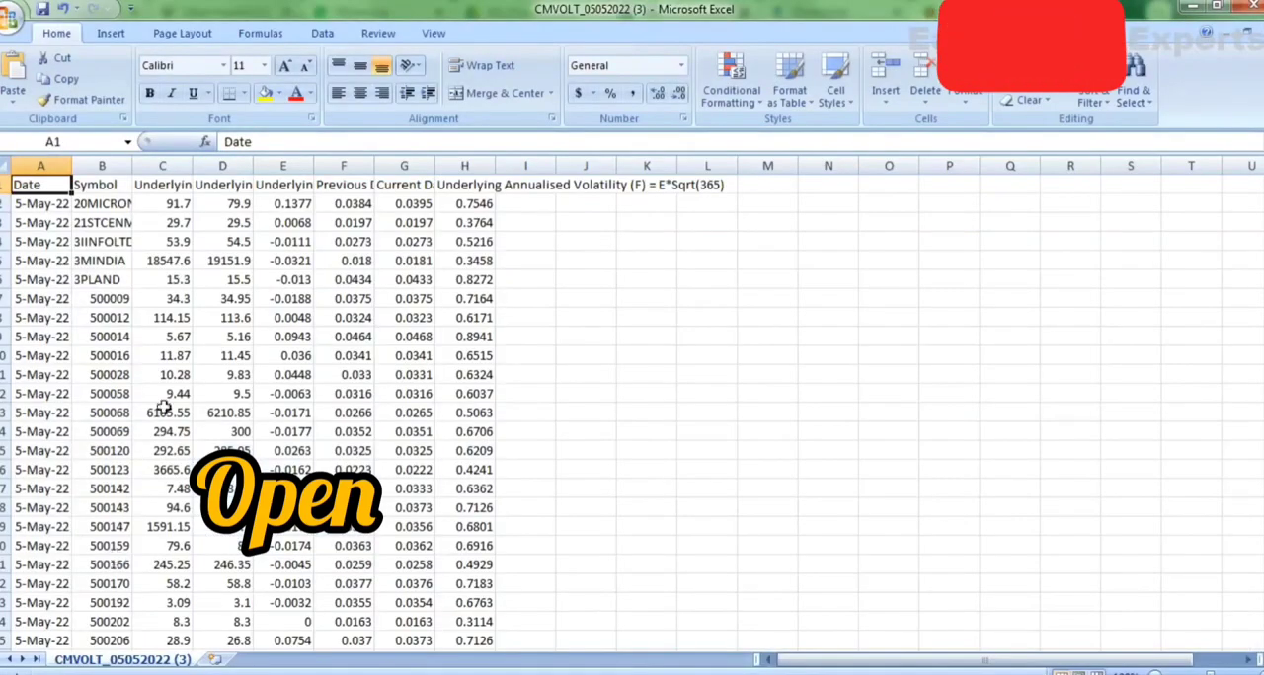
Delete the entire Date column from the volatility sheet.
left_click(43, 166)
mouse_move(47, 184)
left_mouse_down()
mouse_move(102, 166)
mouse_move(47, 184)
left_mouse_up()
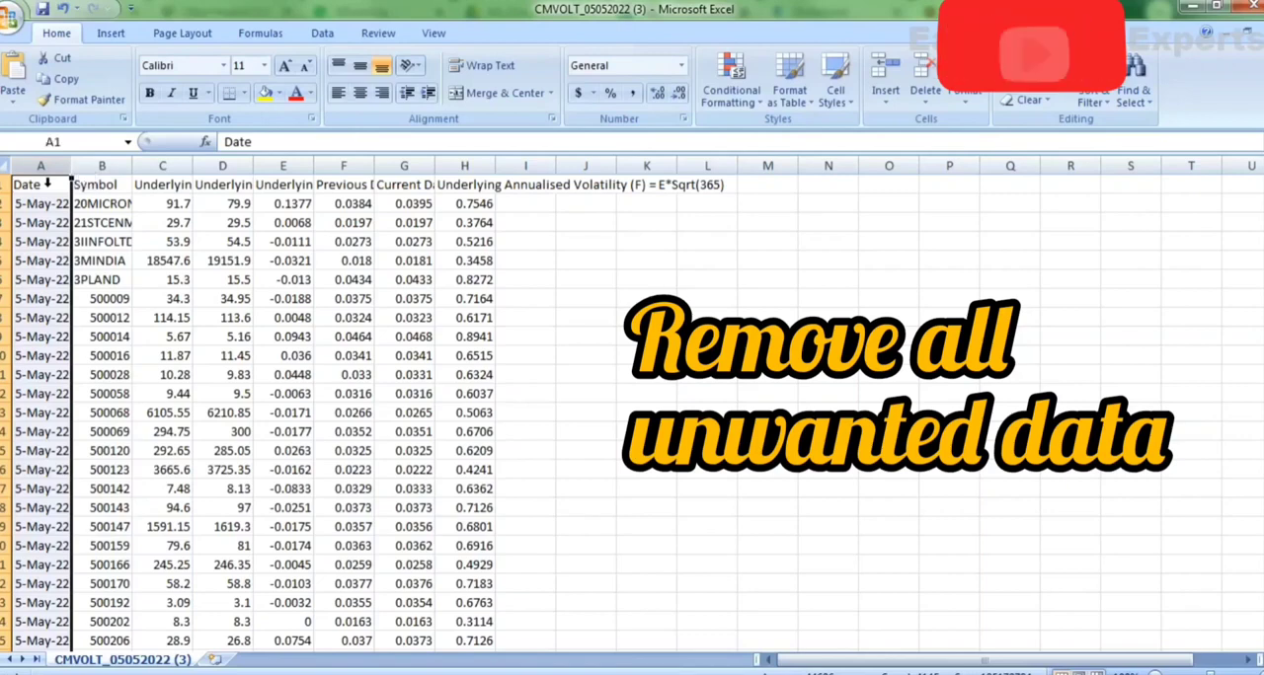
key("ctrl+minus")
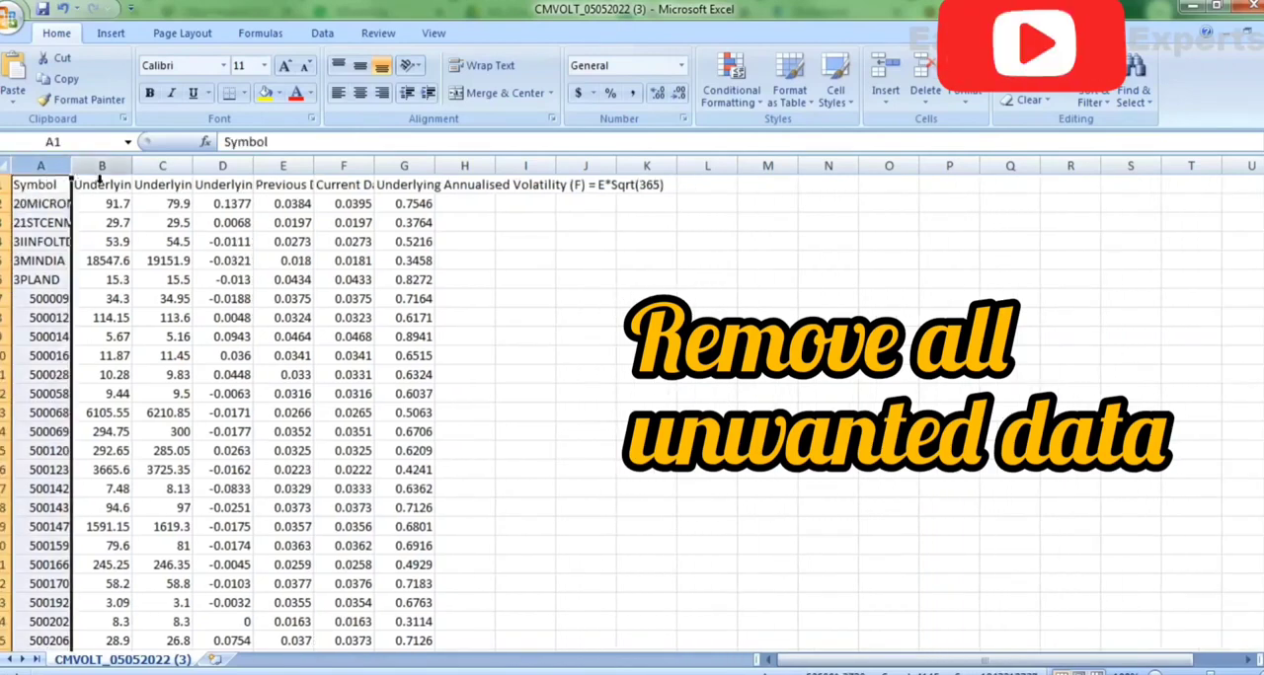
Clear all data in columns B through I and fit column A's width to the symbol names.
left_click(99, 169)
left_click_drag(101, 176, 533, 166)
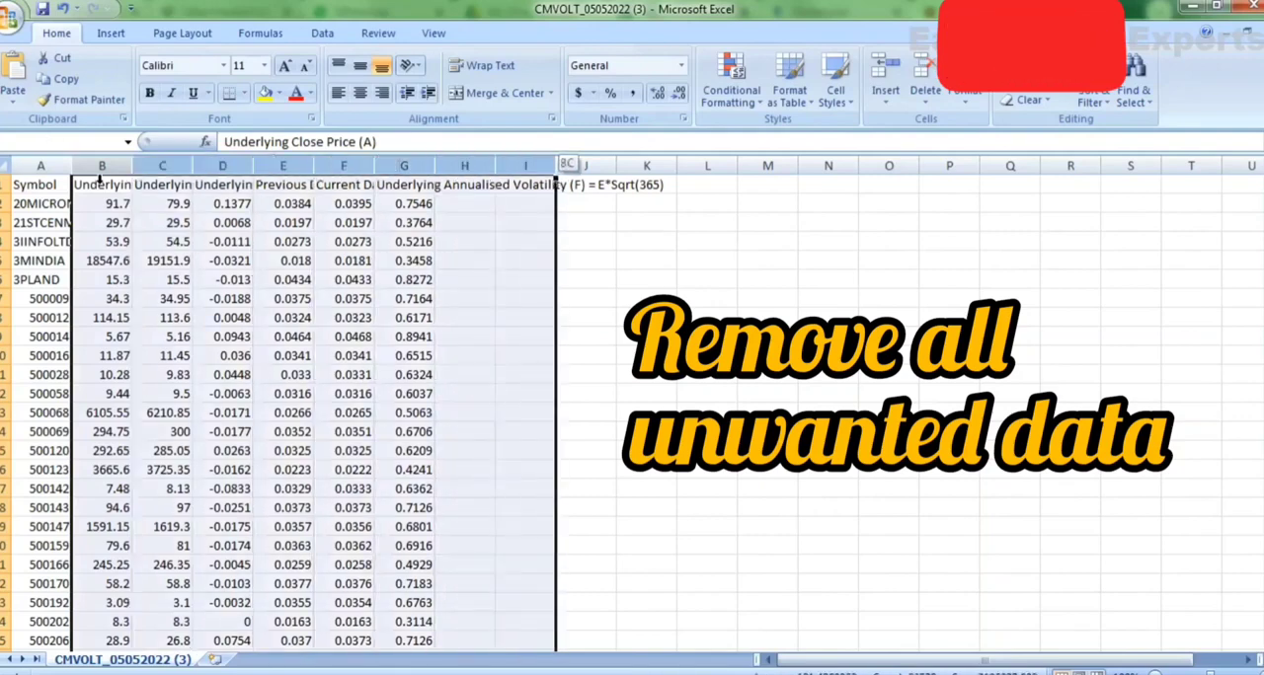
key("Delete")
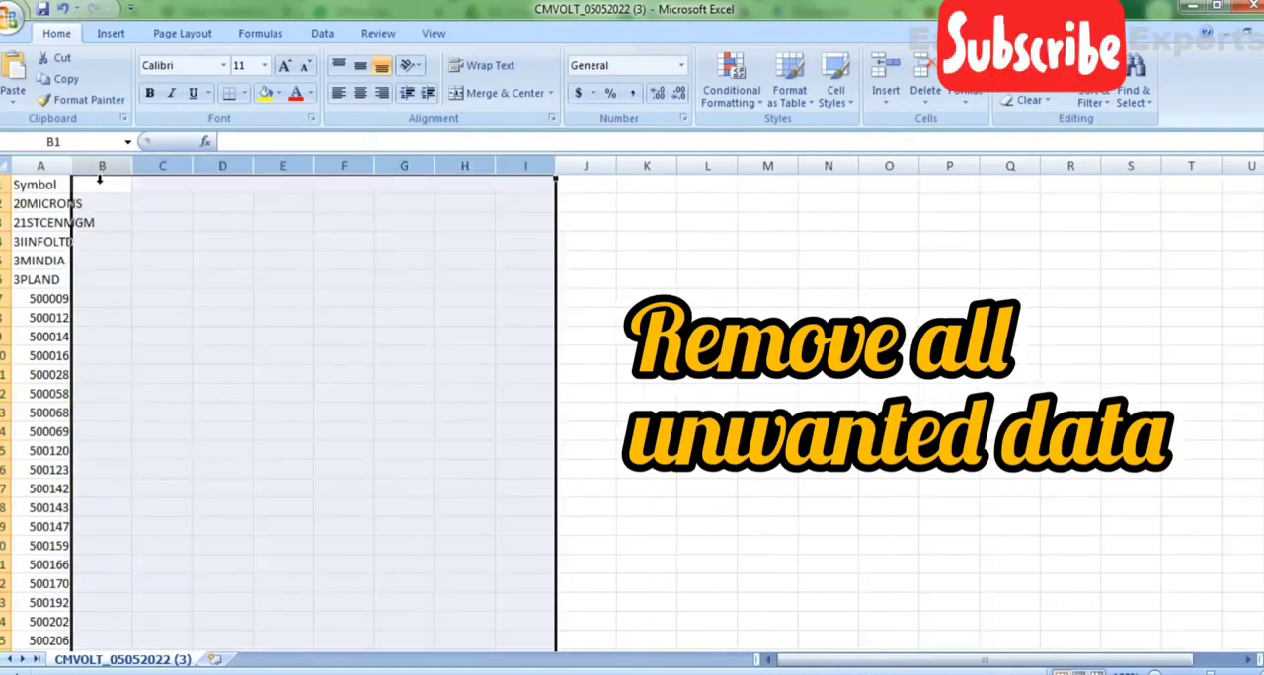
left_click(56, 183)
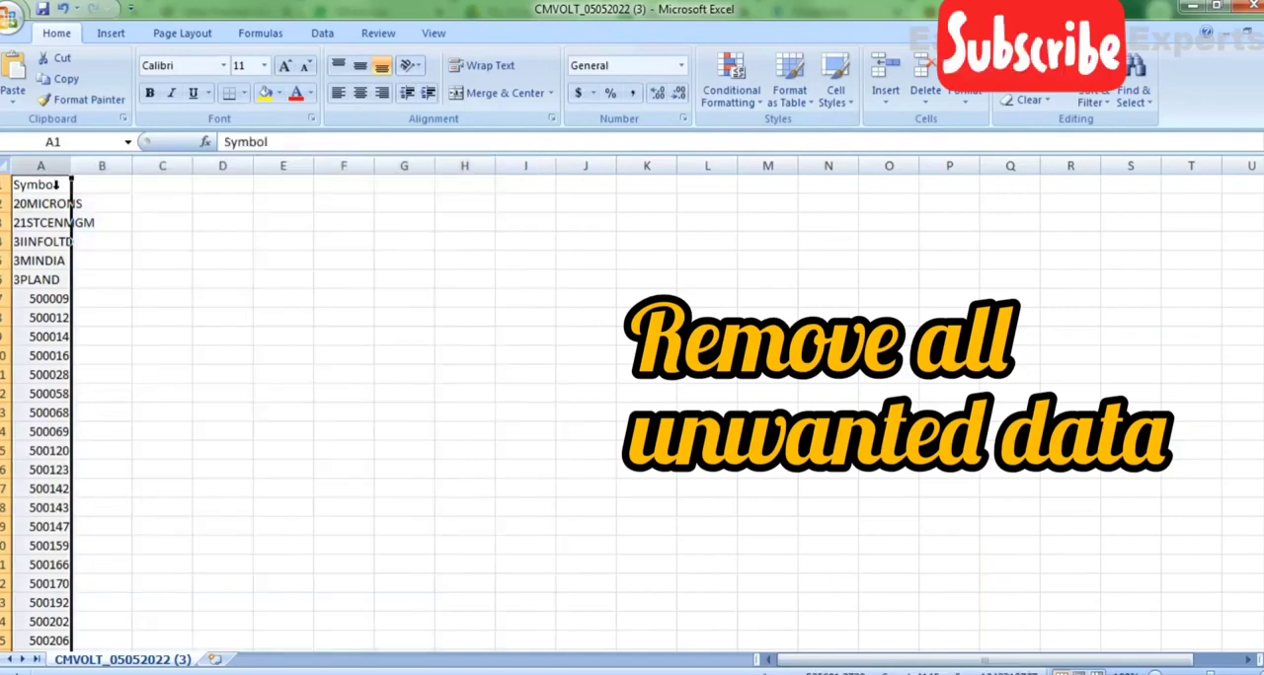
double_click(73, 166)
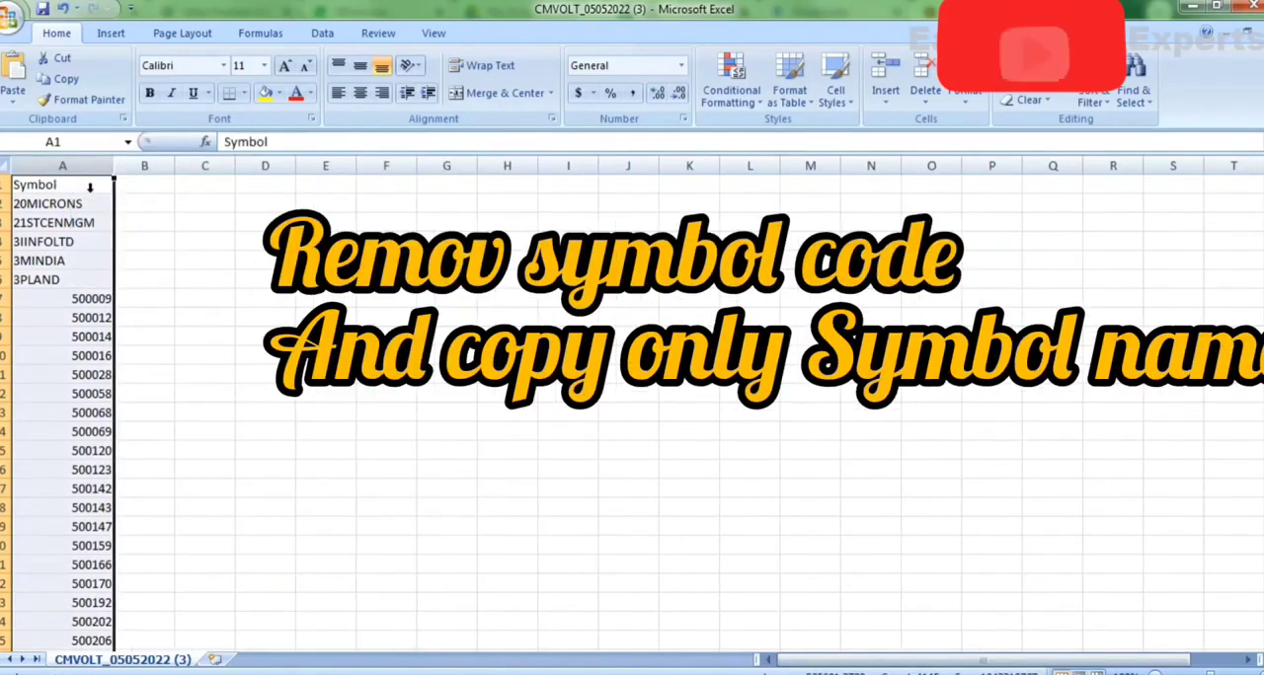
Sort the Symbol column in descending order and delete the numeric symbol codes from A2161 down.
left_click(90, 190)
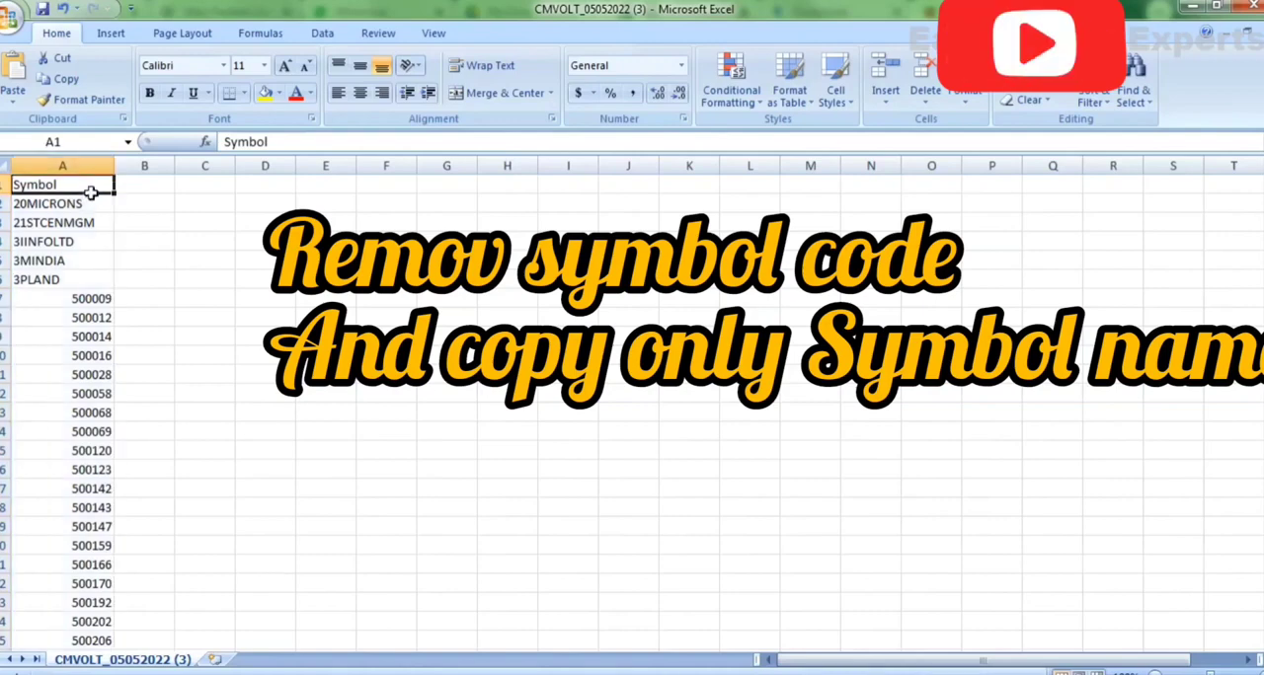
key("alt+d")
key("f")
key("f")
left_click(106, 187)
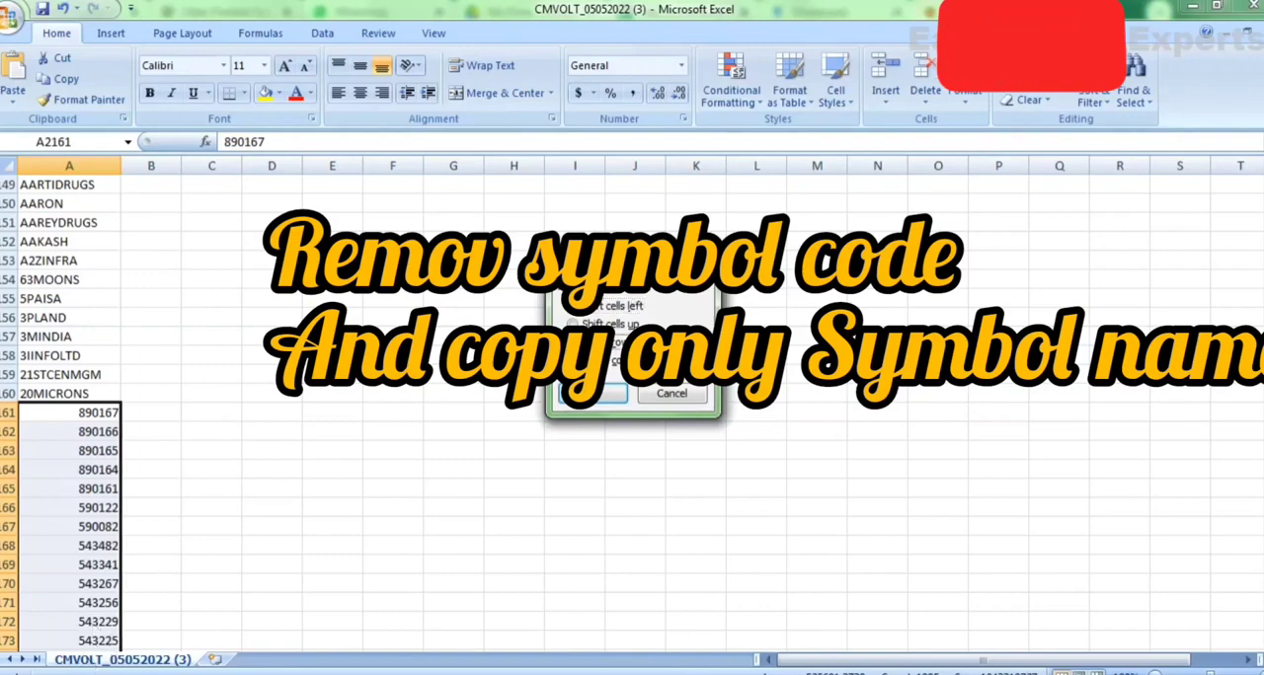
key("Return")
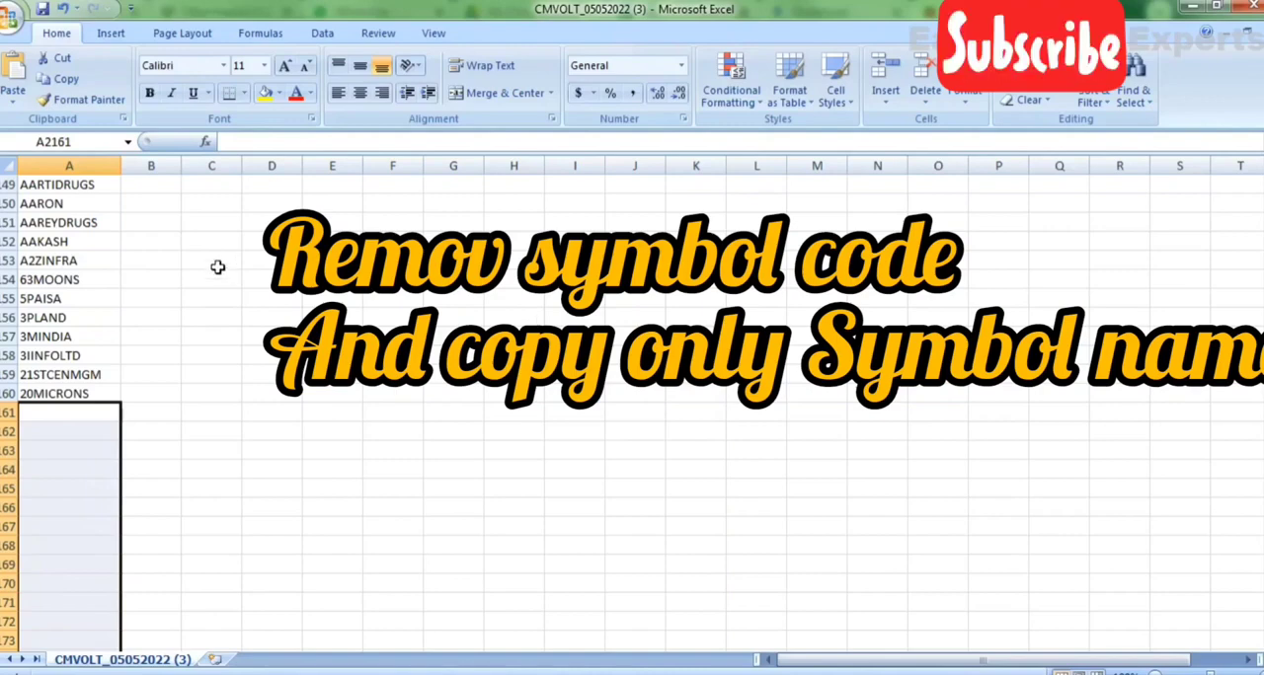
Copy the remaining symbol list from column A and paste it into the blank Google Sheets spreadsheet starting at cell A1.
left_click(70, 400)
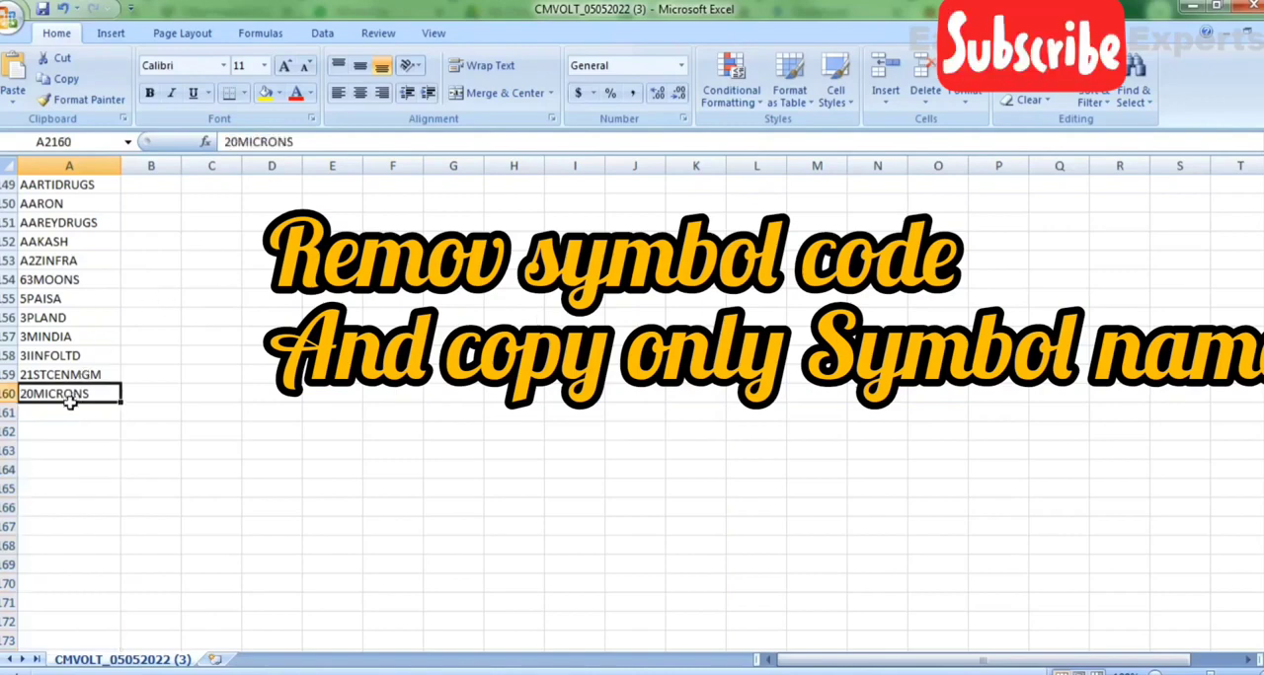
key("ctrl+shift+Up")
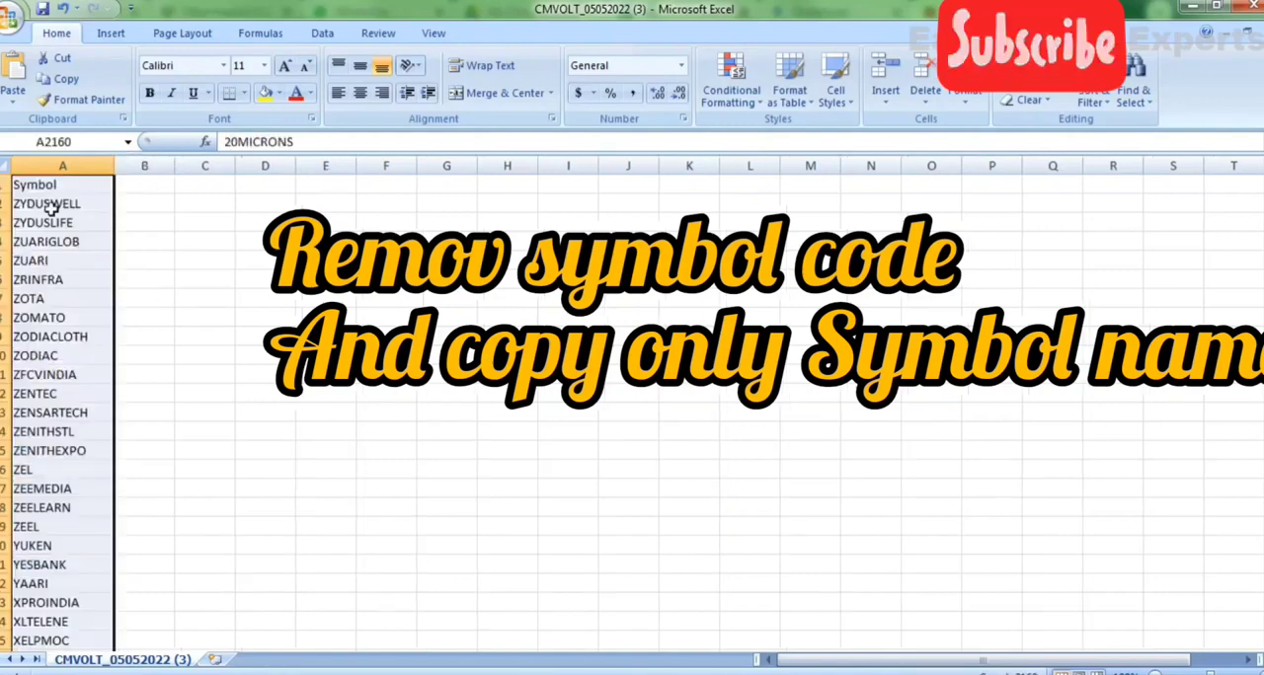
left_click(65, 192)
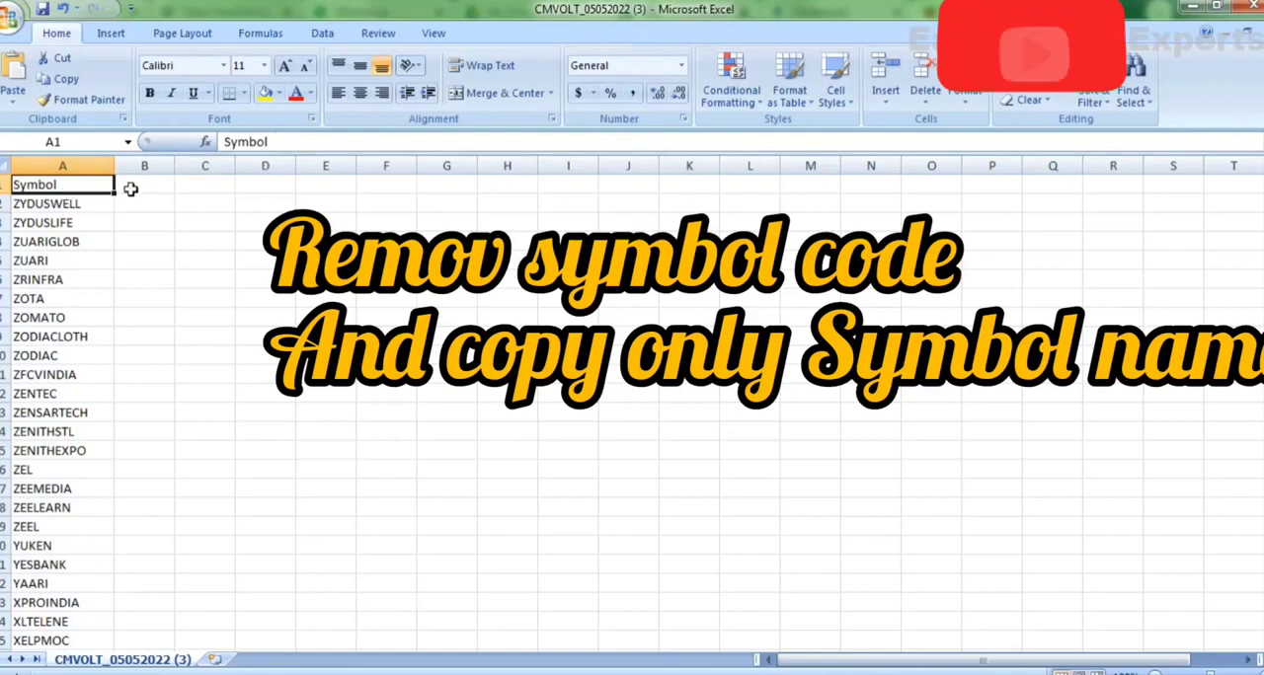
left_click(71, 204)
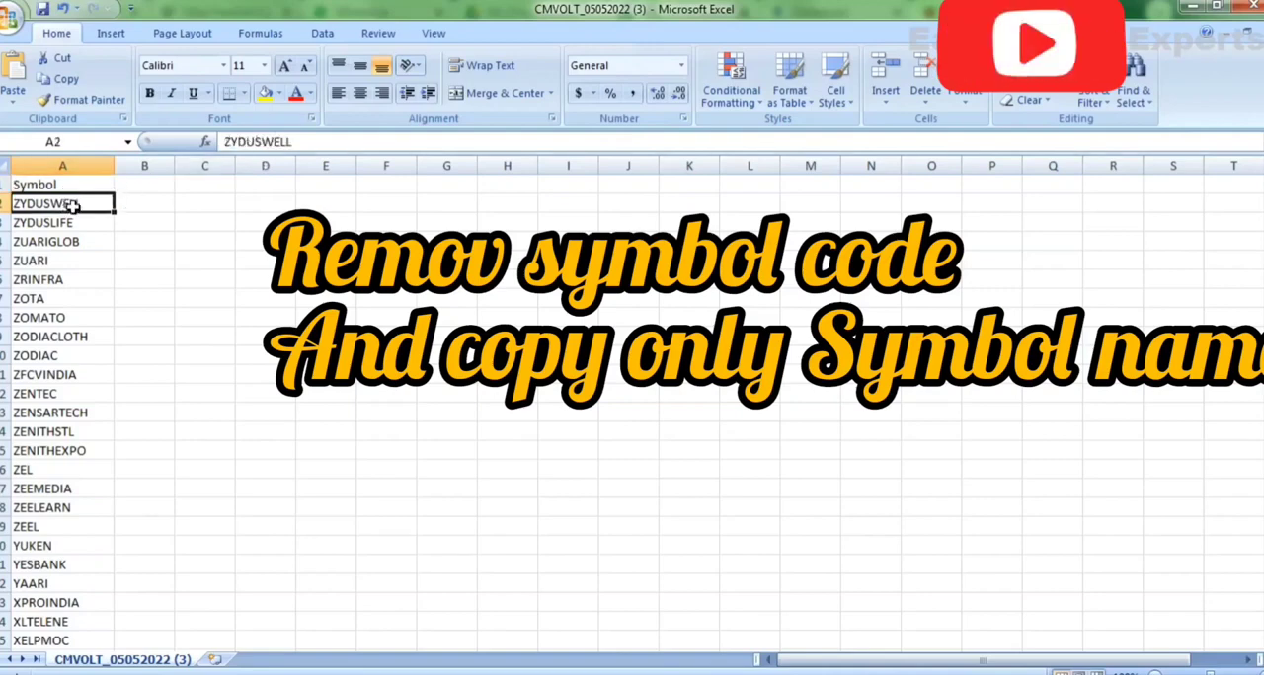
key("ctrl+shift+Down")
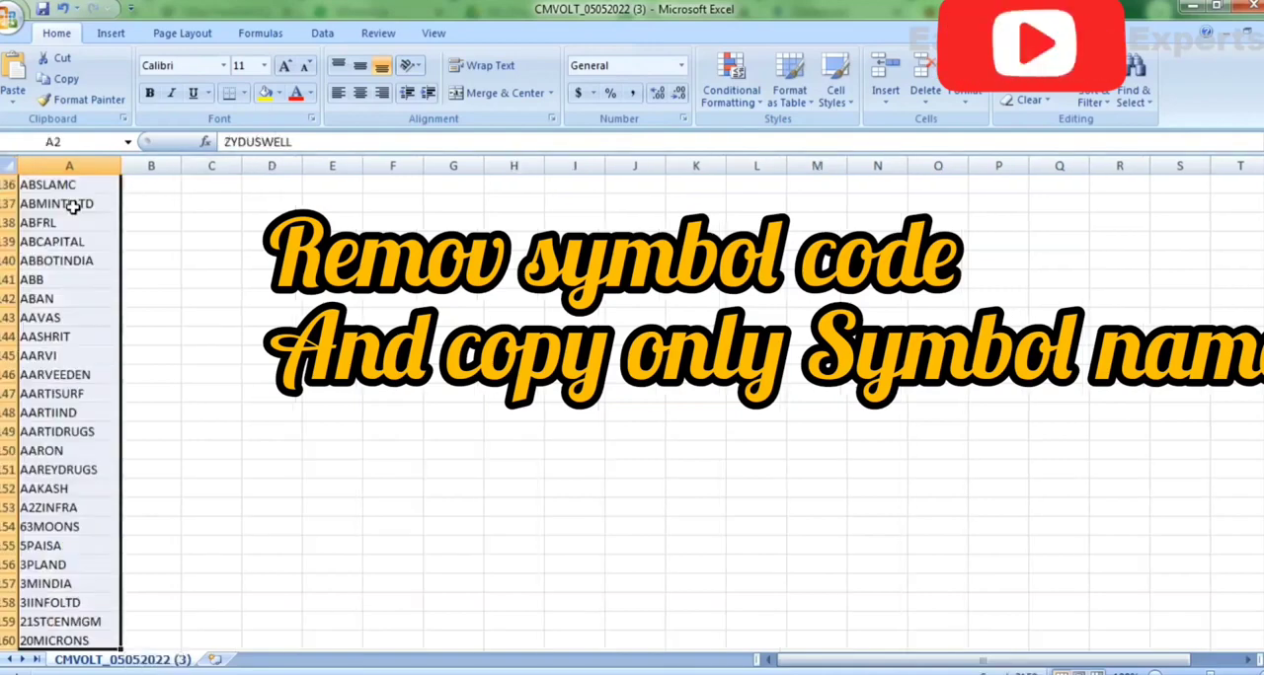
key("ctrl+c")
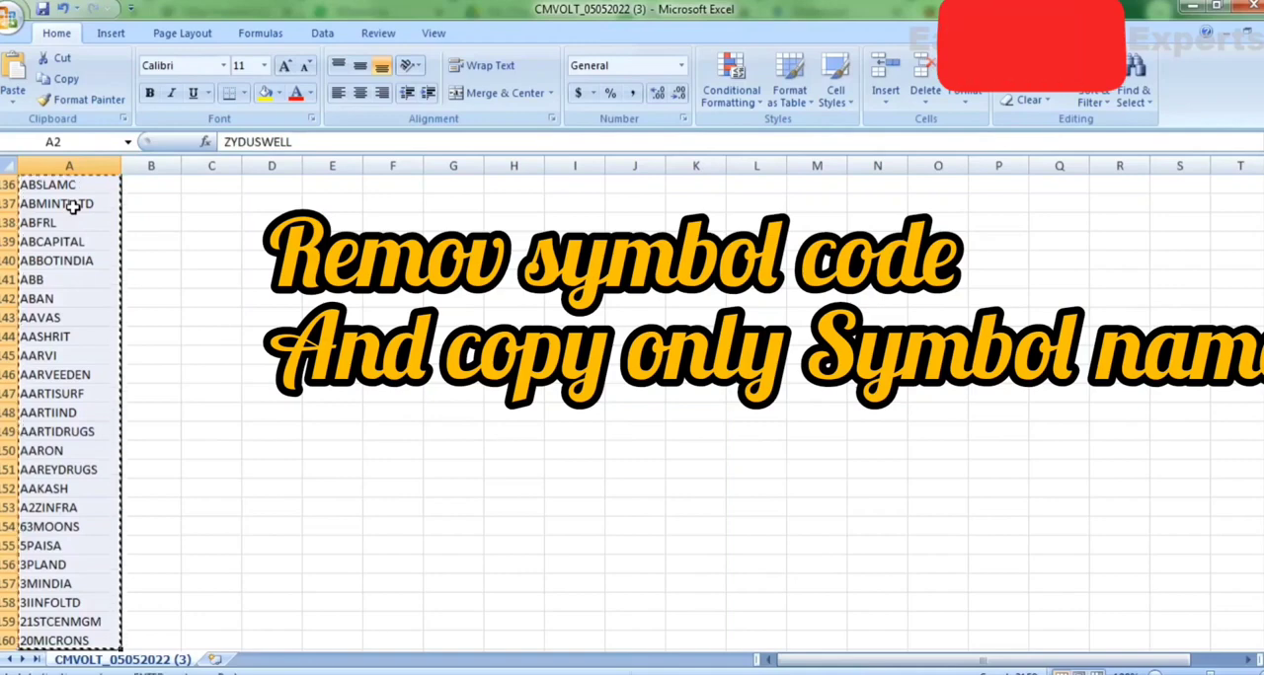
key("alt+Tab")
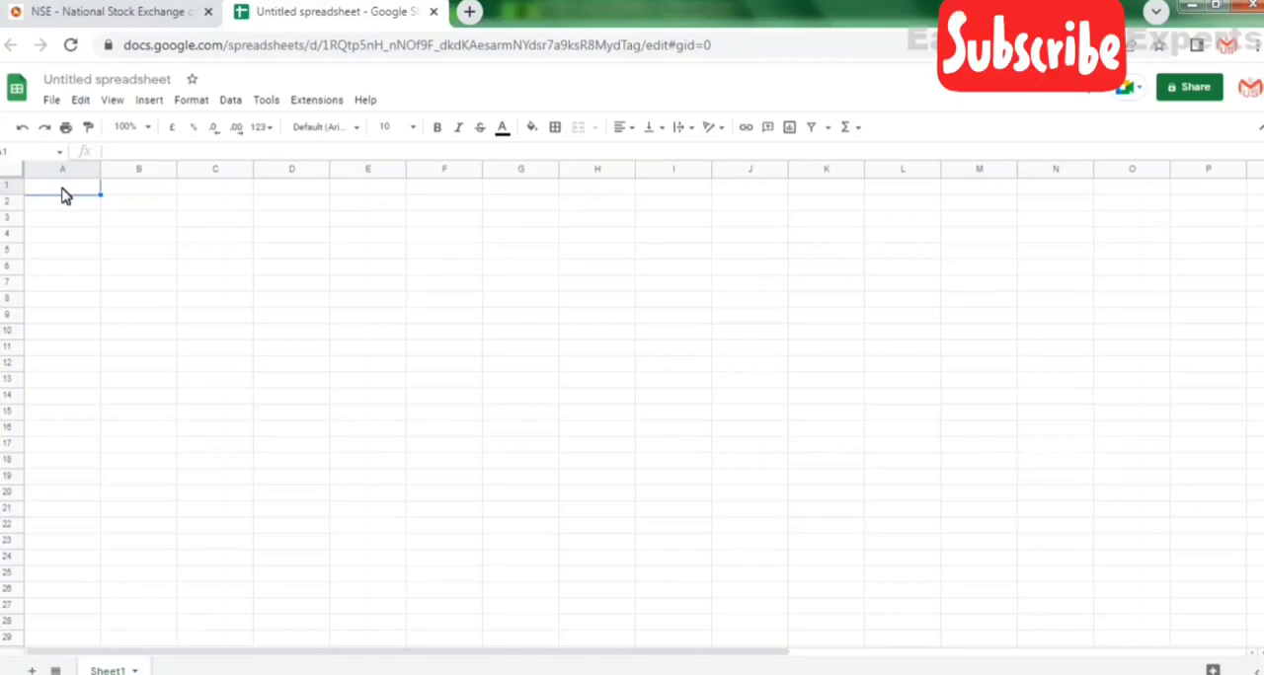
key("ctrl+v")
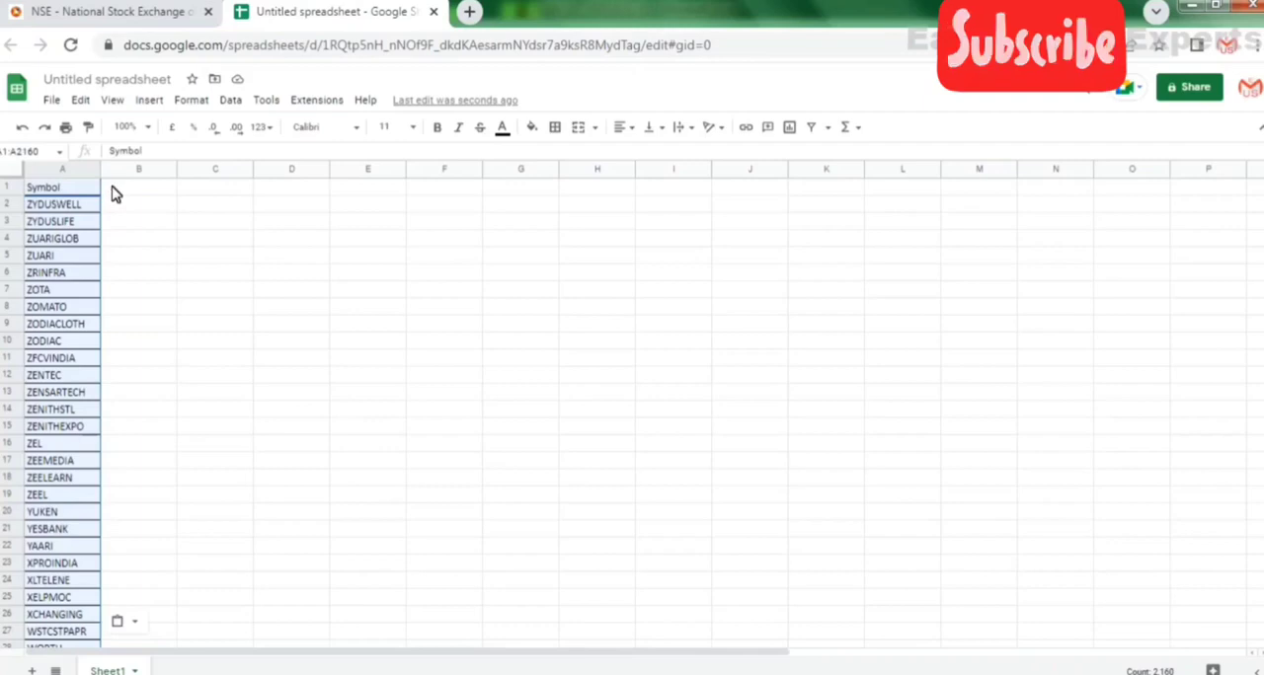
Fill the Symbol header cell A1 with a dusty magenta-pink background colour.
left_click(112, 195)
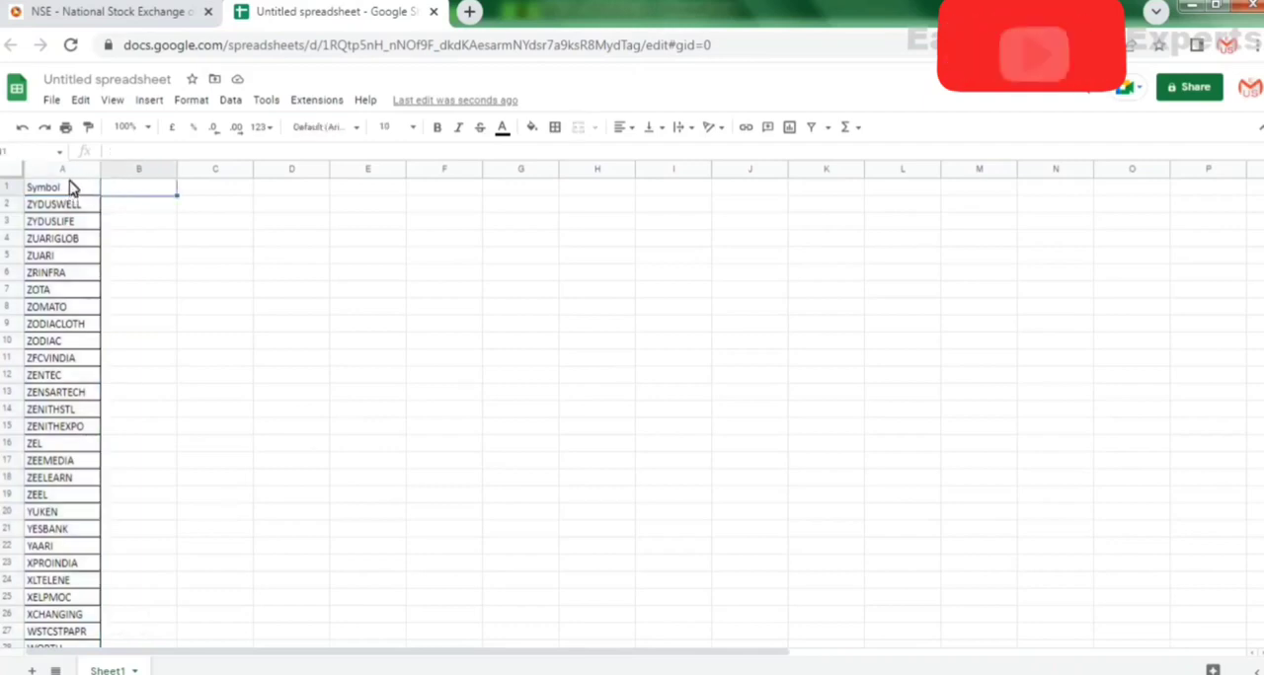
left_click(69, 189)
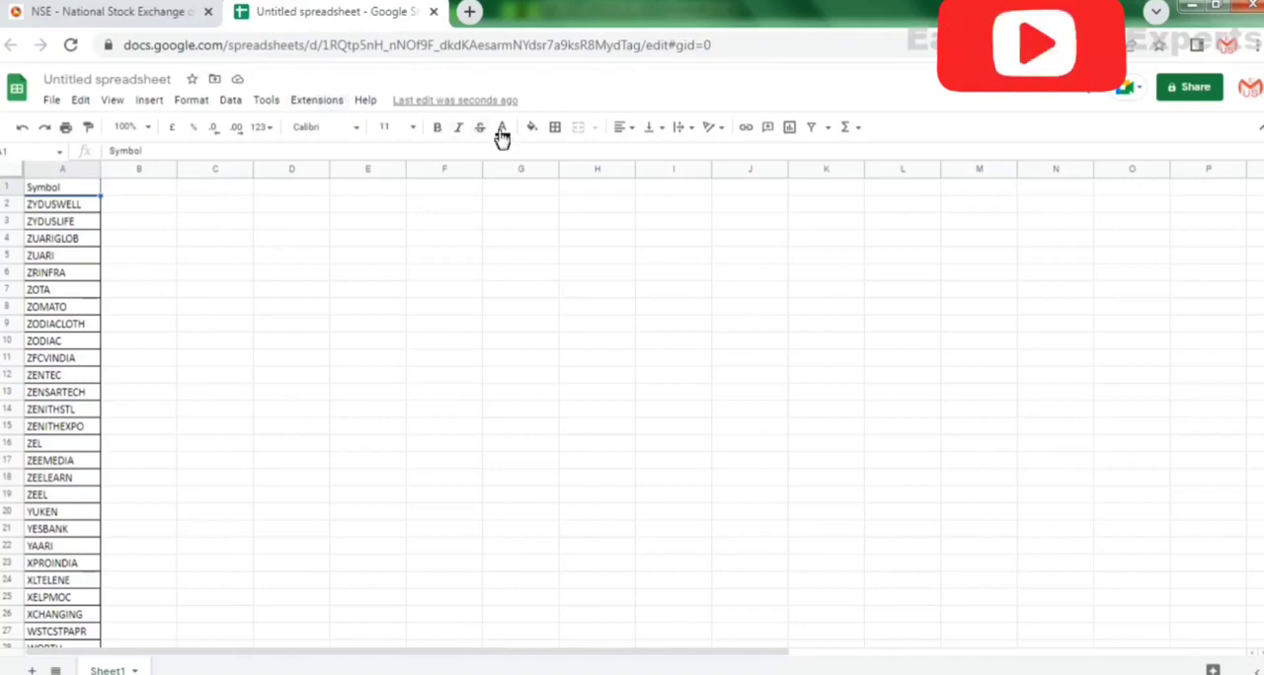
left_click(556, 131)
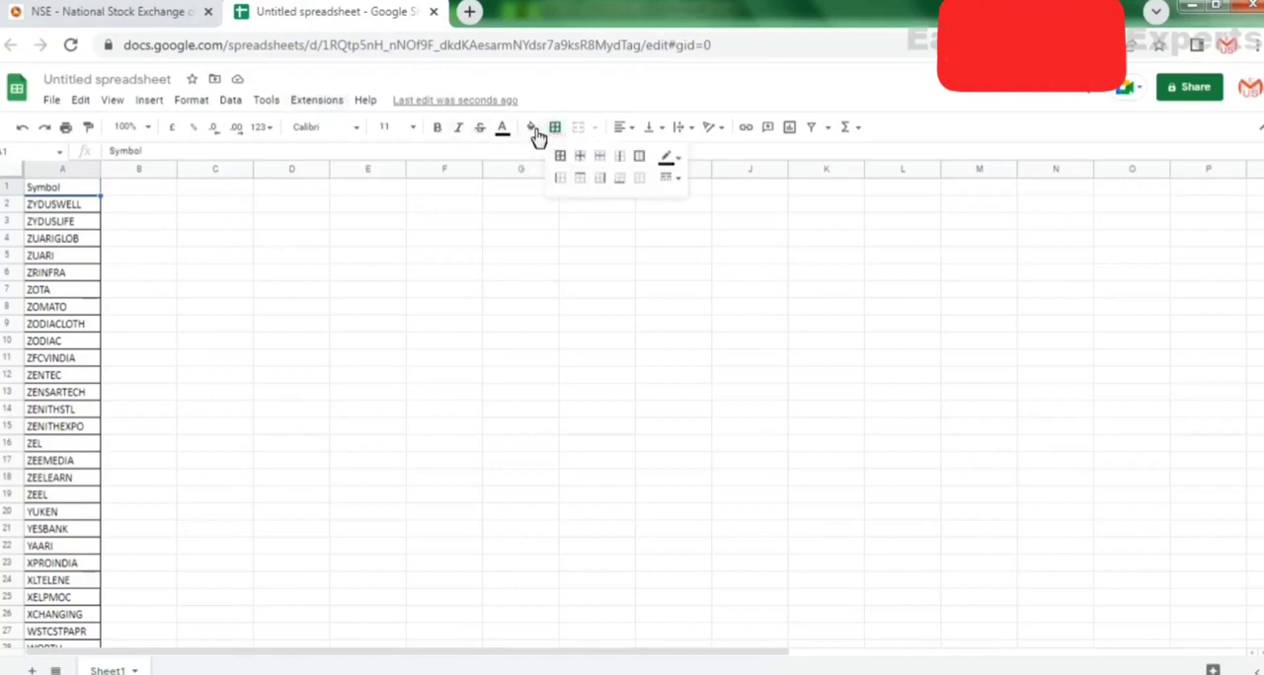
left_click(533, 128)
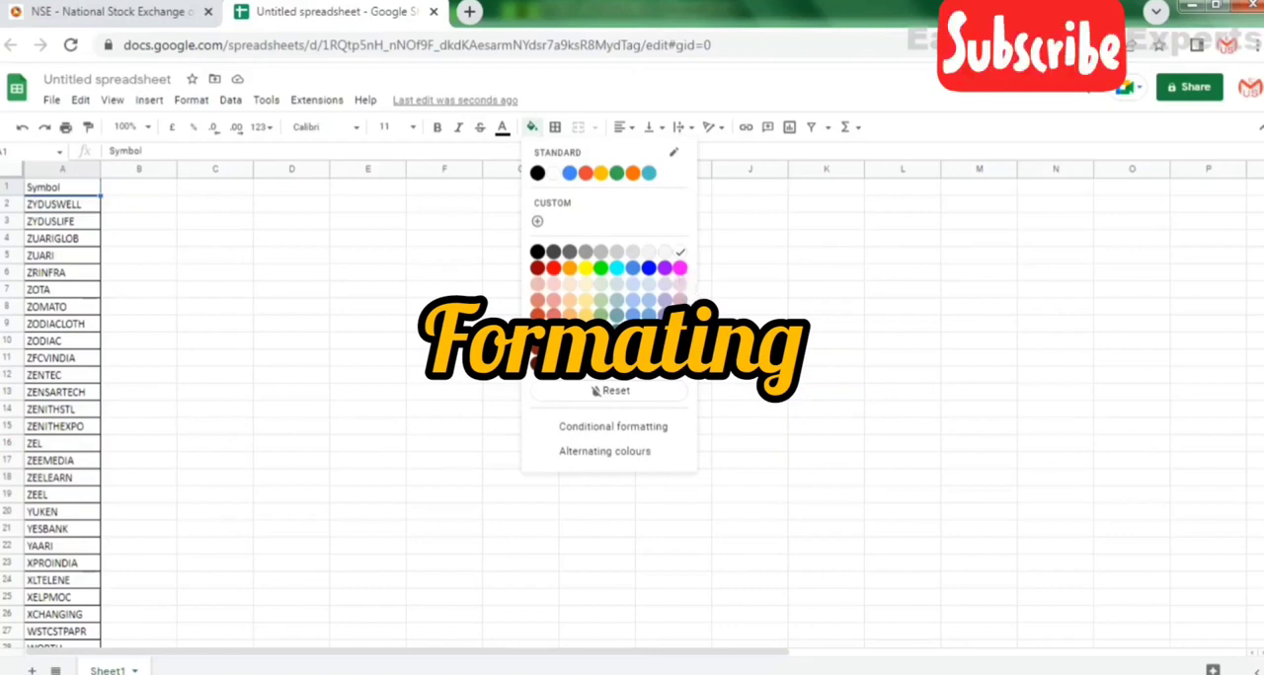
left_click(680, 316)
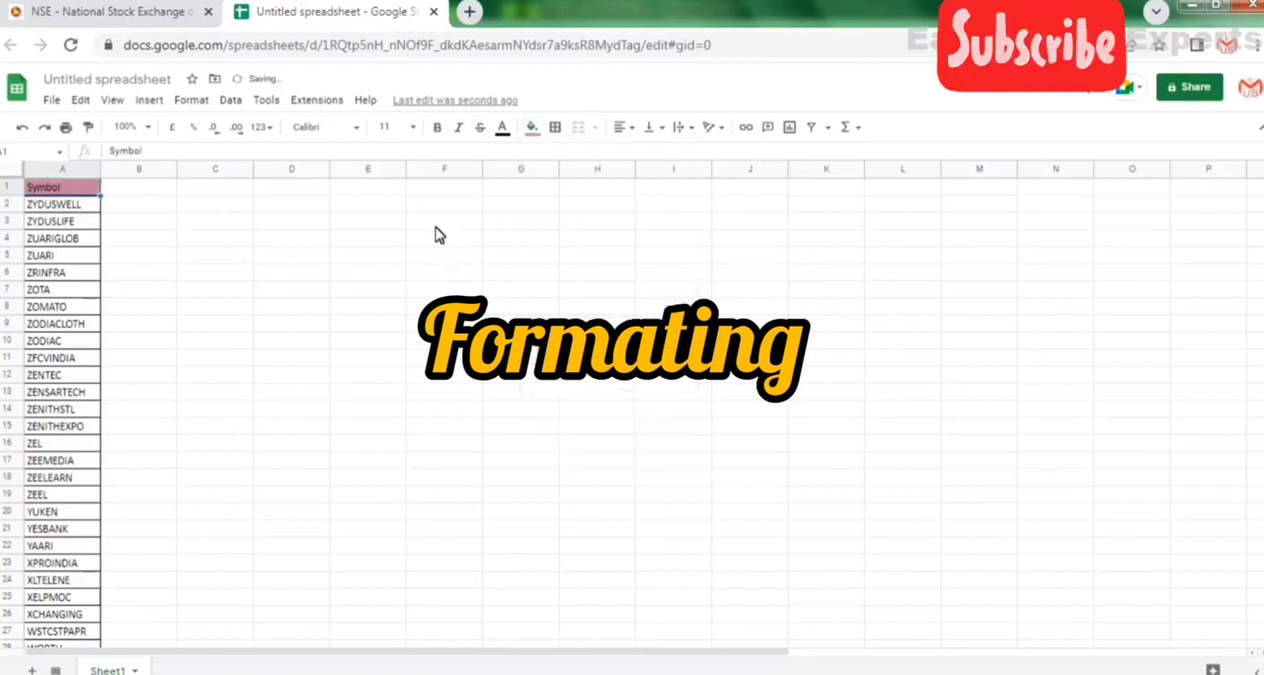
Set the Symbol header's font size to 18 and widen column A slightly.
left_click(411, 129)
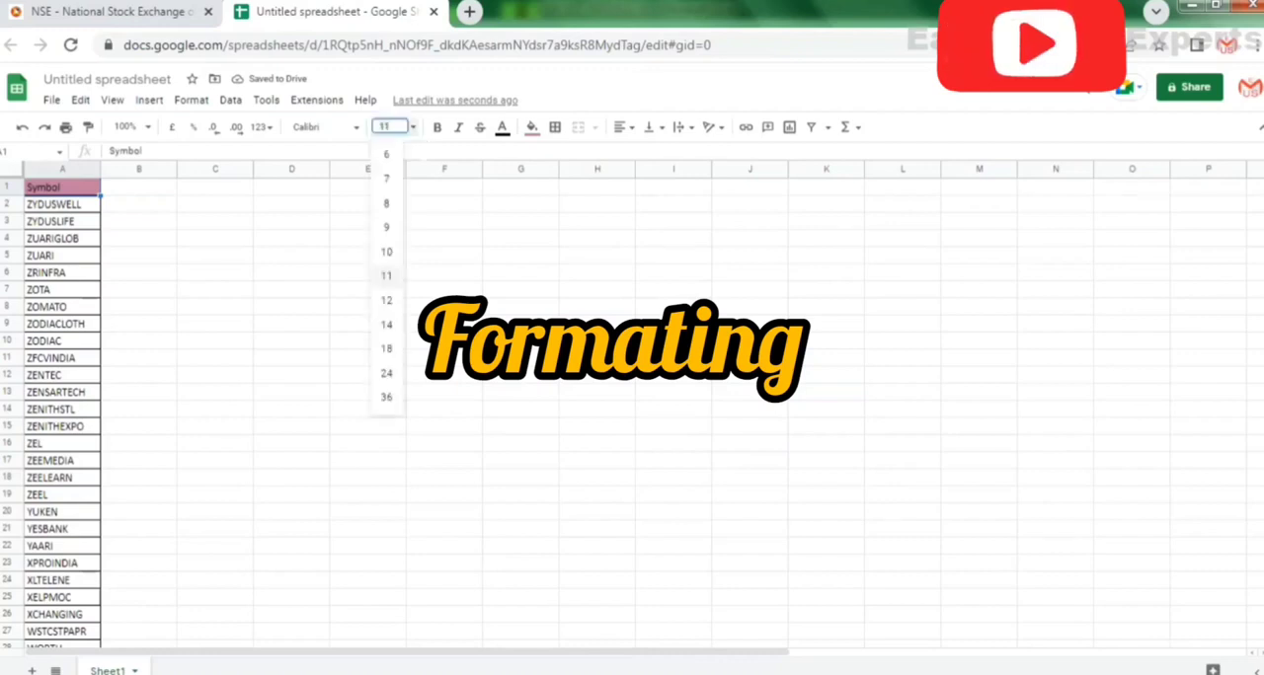
left_click(386, 350)
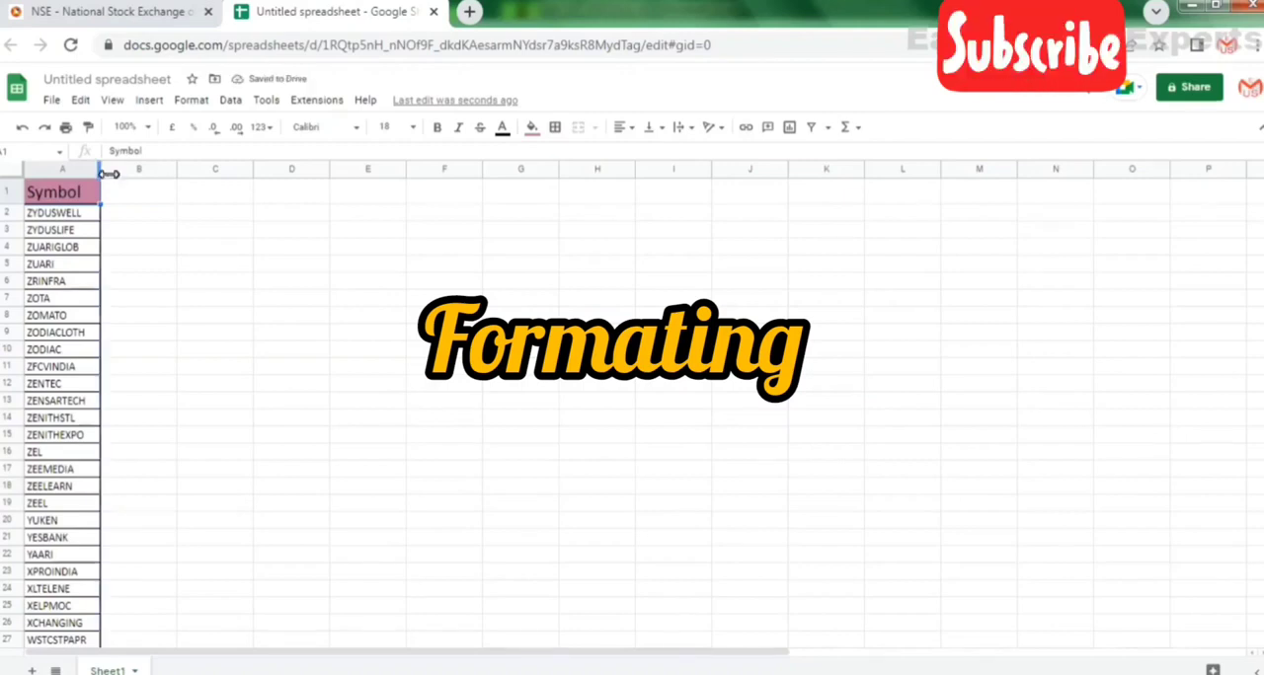
left_click_drag(100, 173, 124, 193)
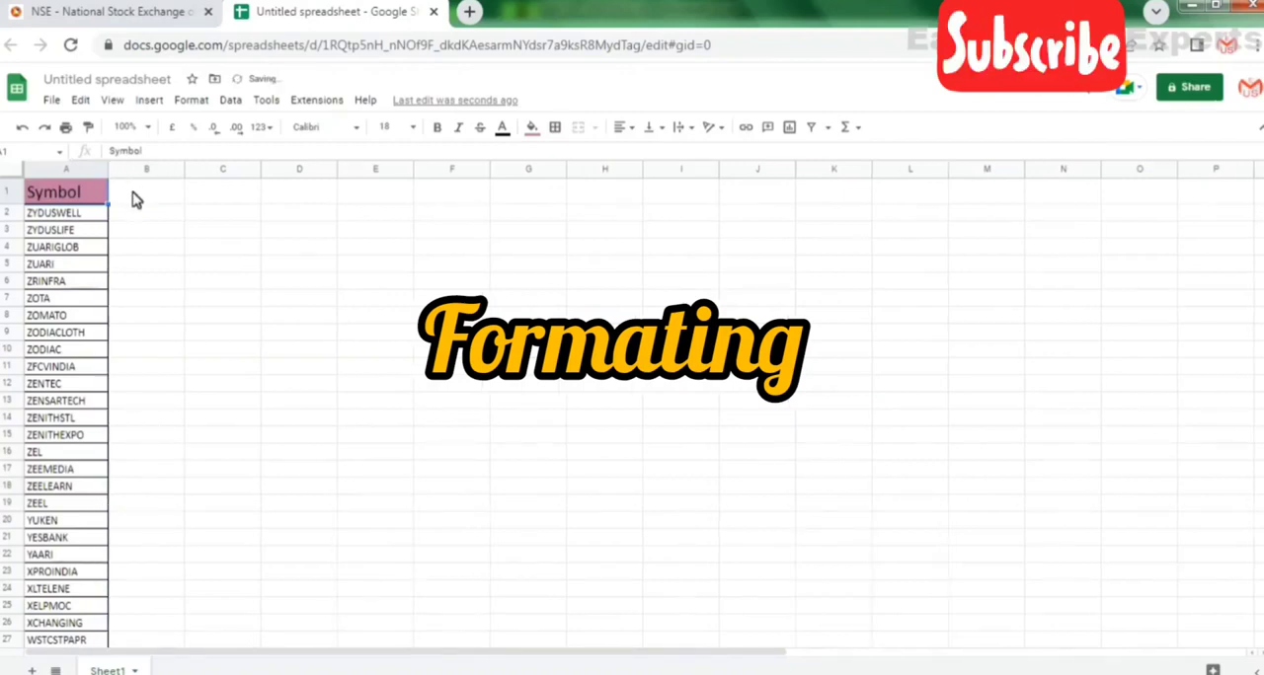
Enter the column headers Prev close, Open, High and Low in cells B1 through E1.
left_click(136, 199)
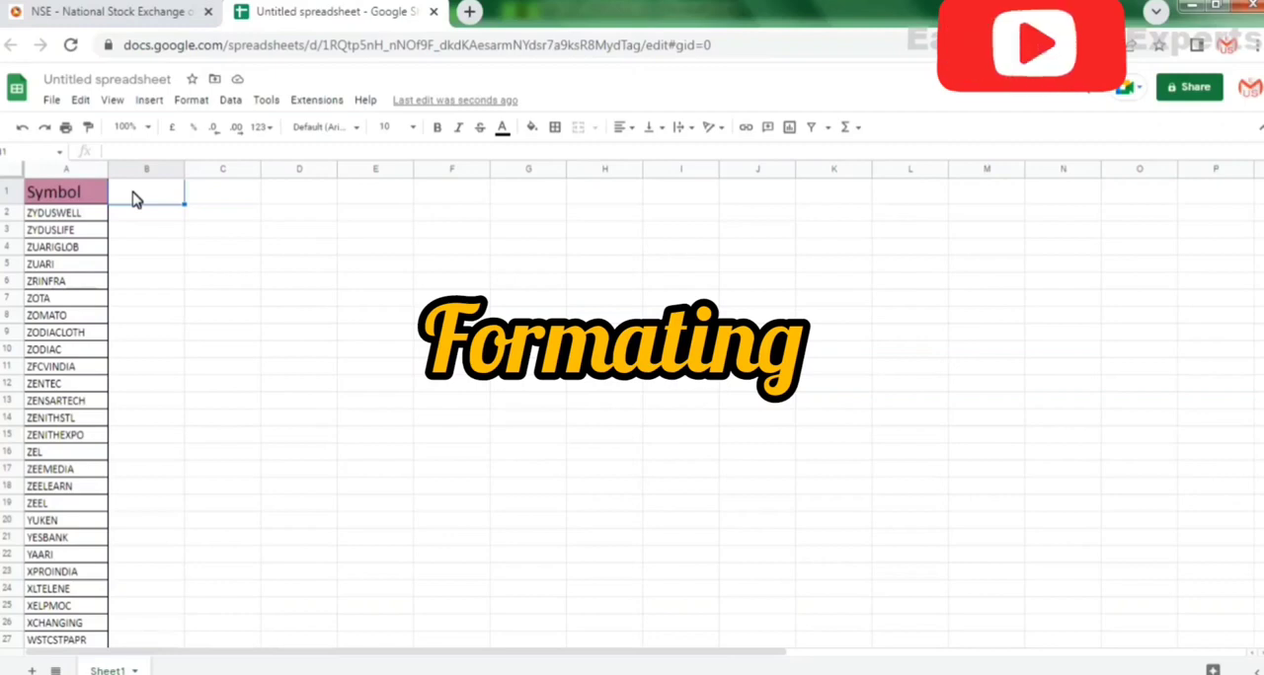
type("Pre")
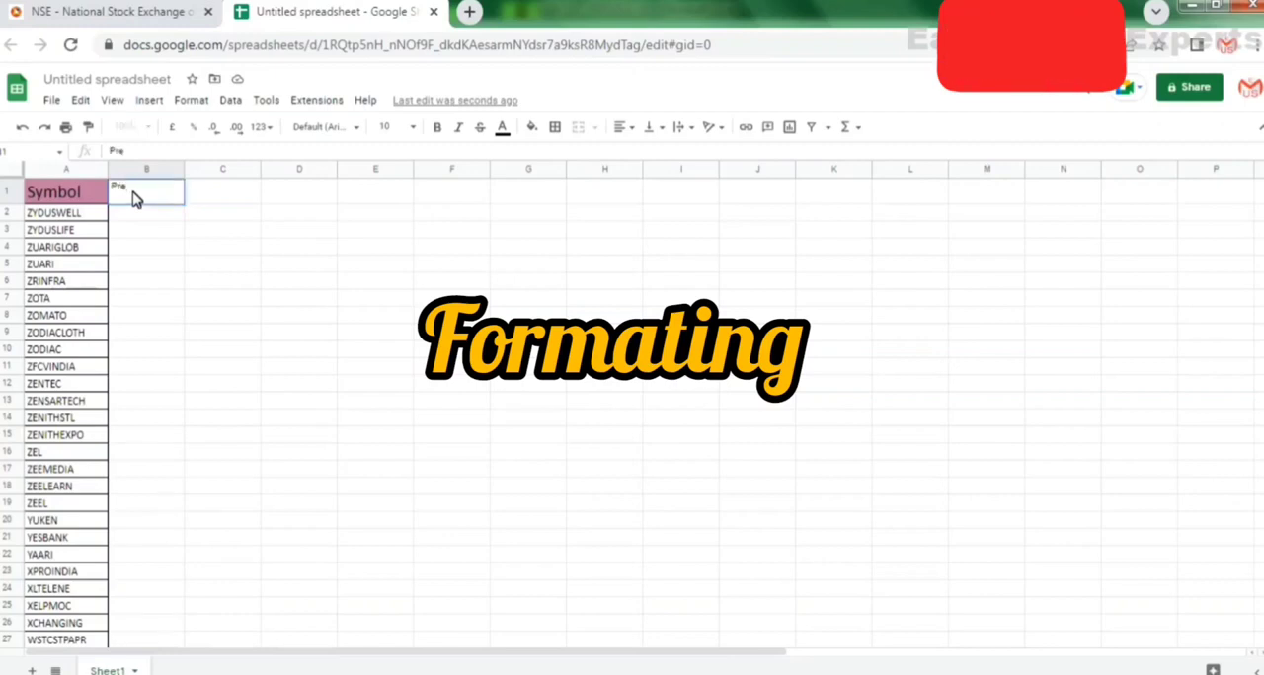
type("v")
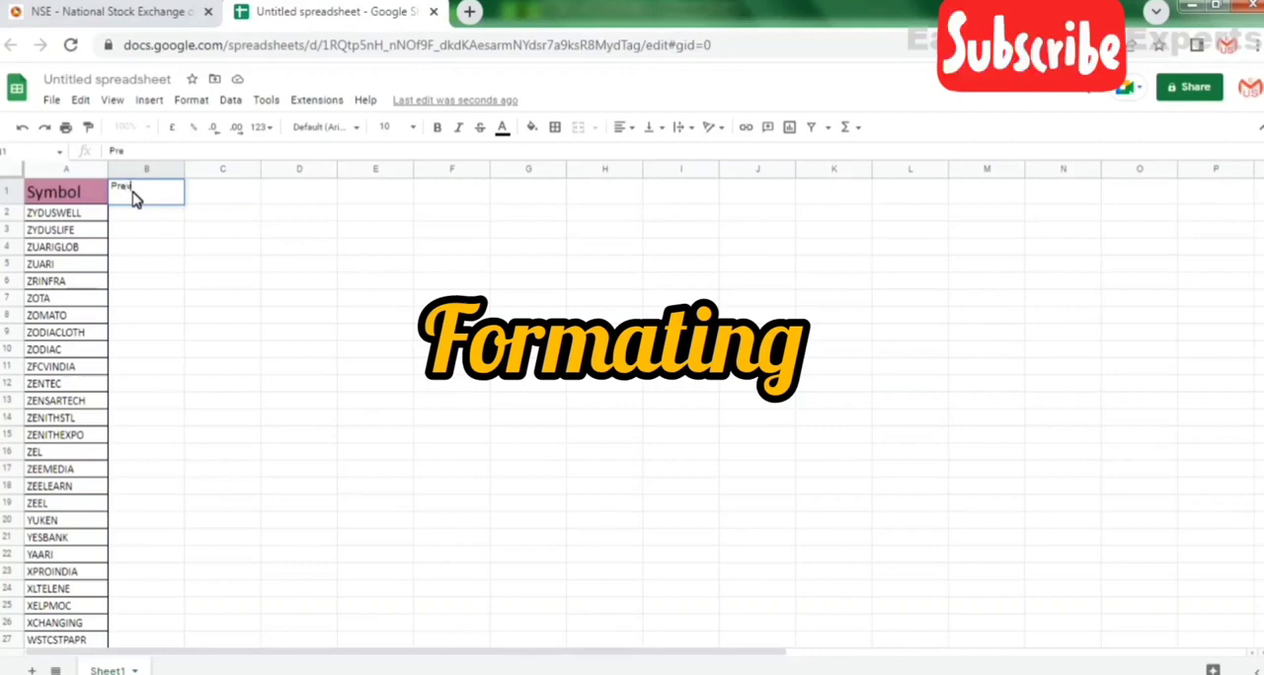
type("se")
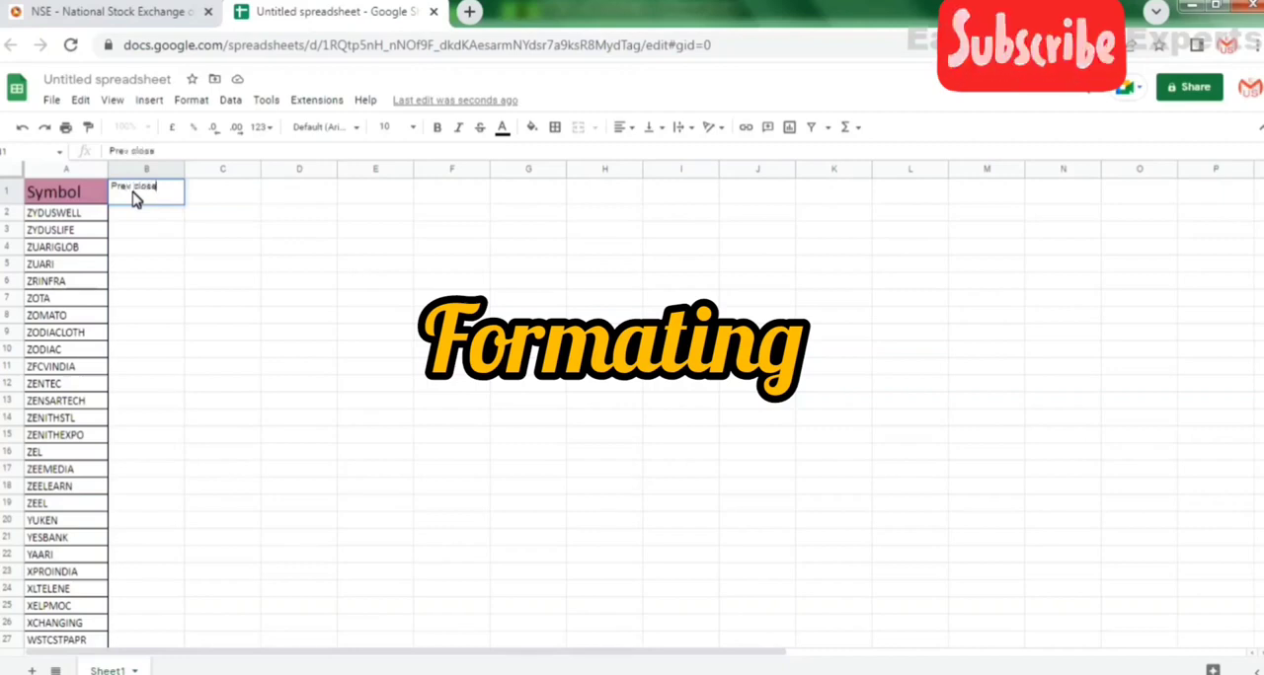
key("Tab")
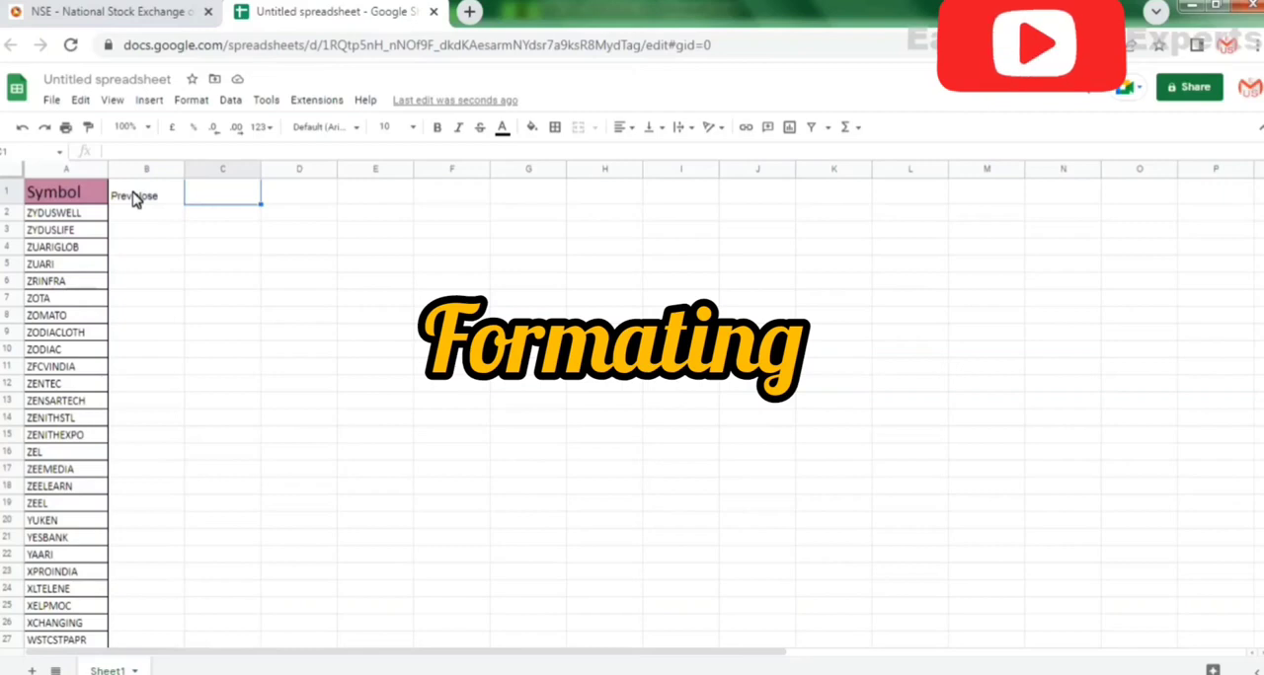
type("op")
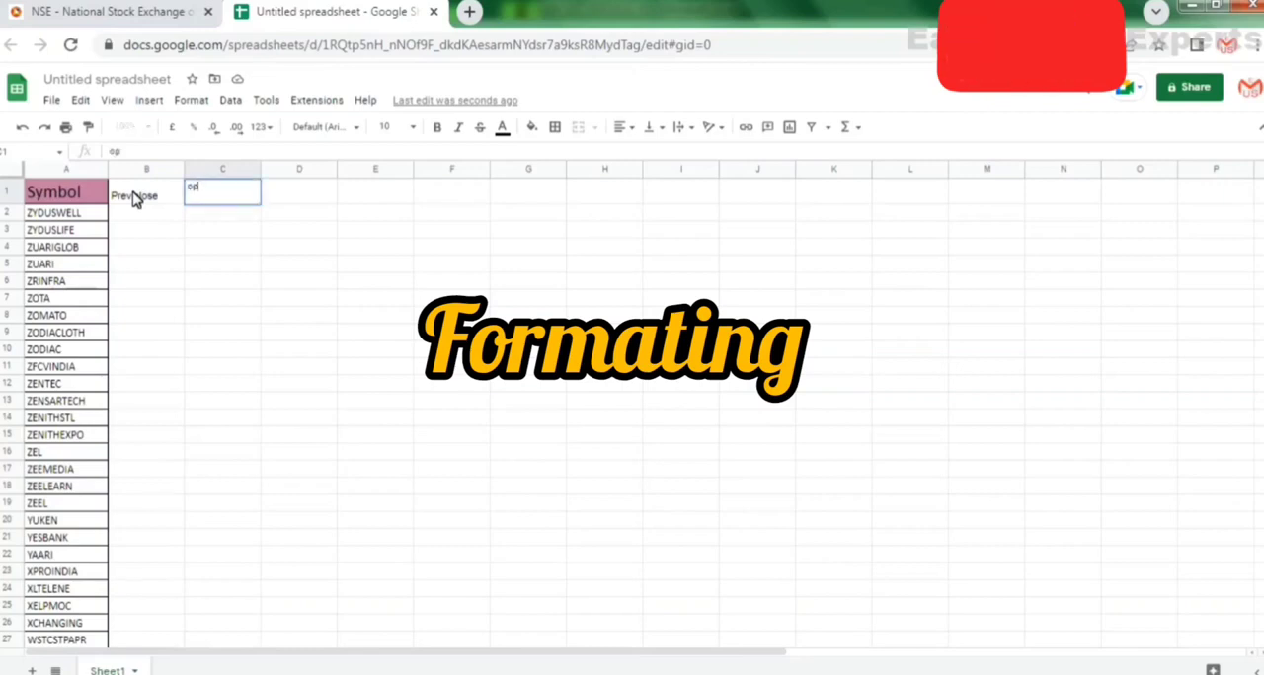
key("Escape")
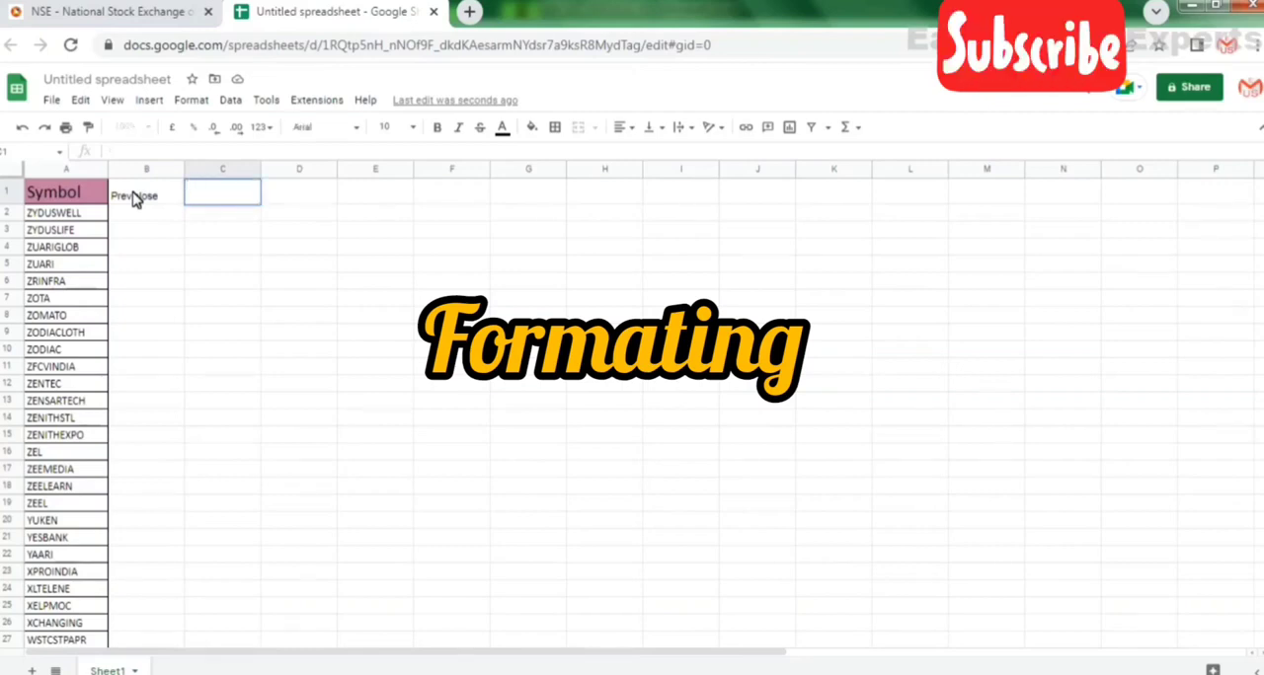
type("Open")
key("Tab")
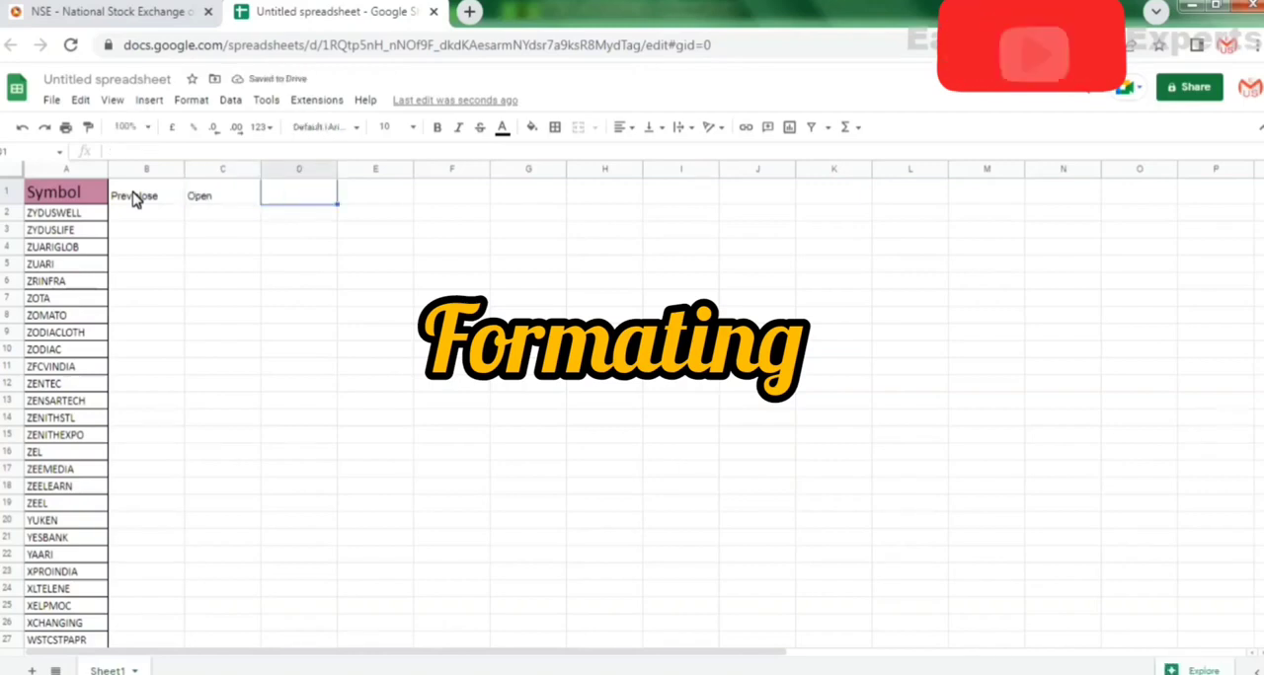
type("H")
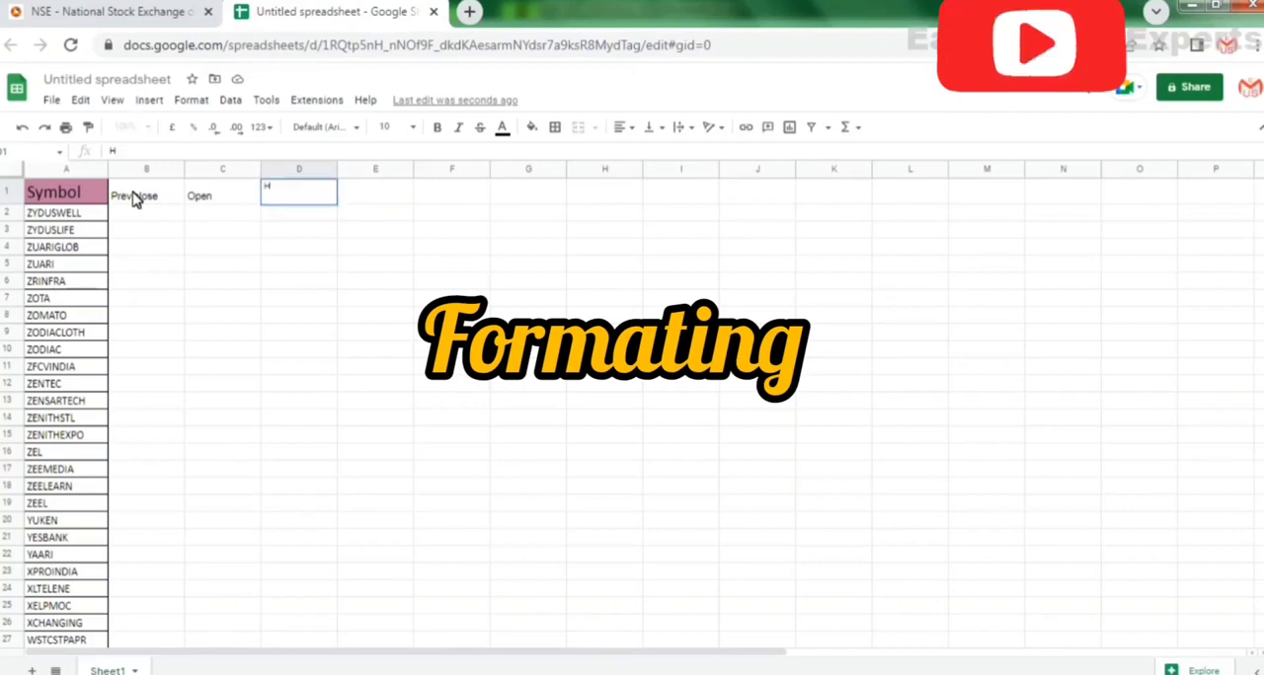
type("igh")
key("Tab")
type("Lo")
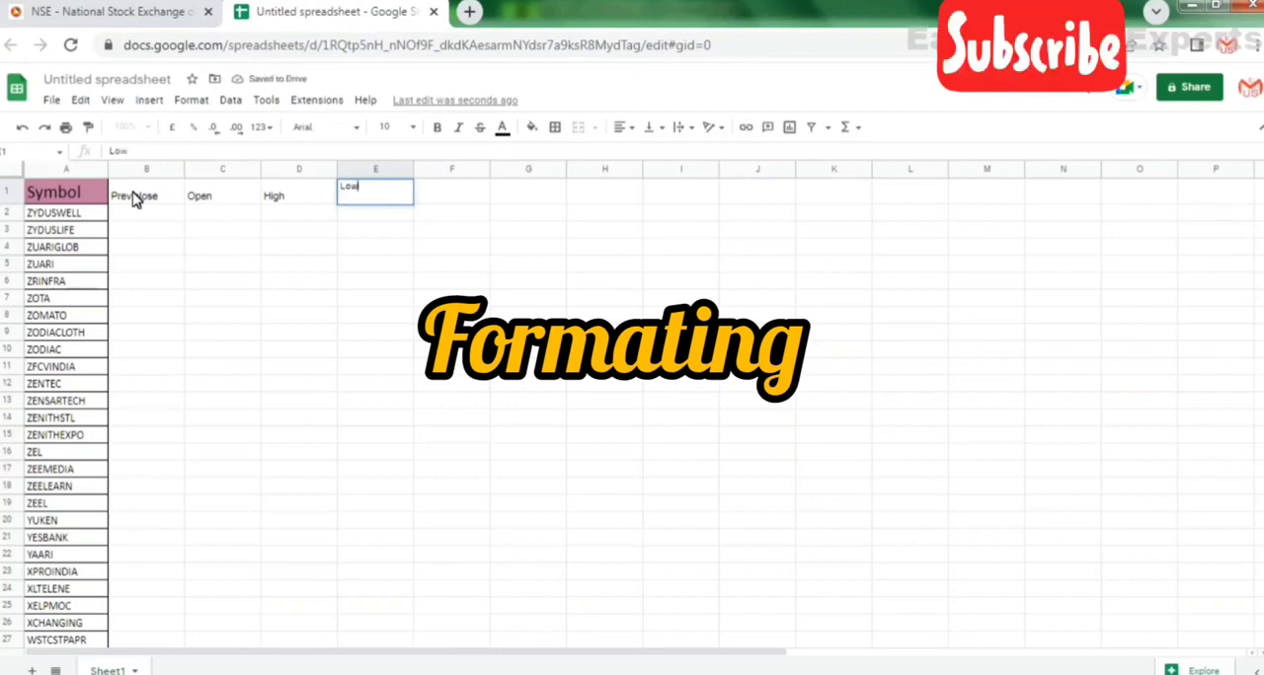
key("Tab")
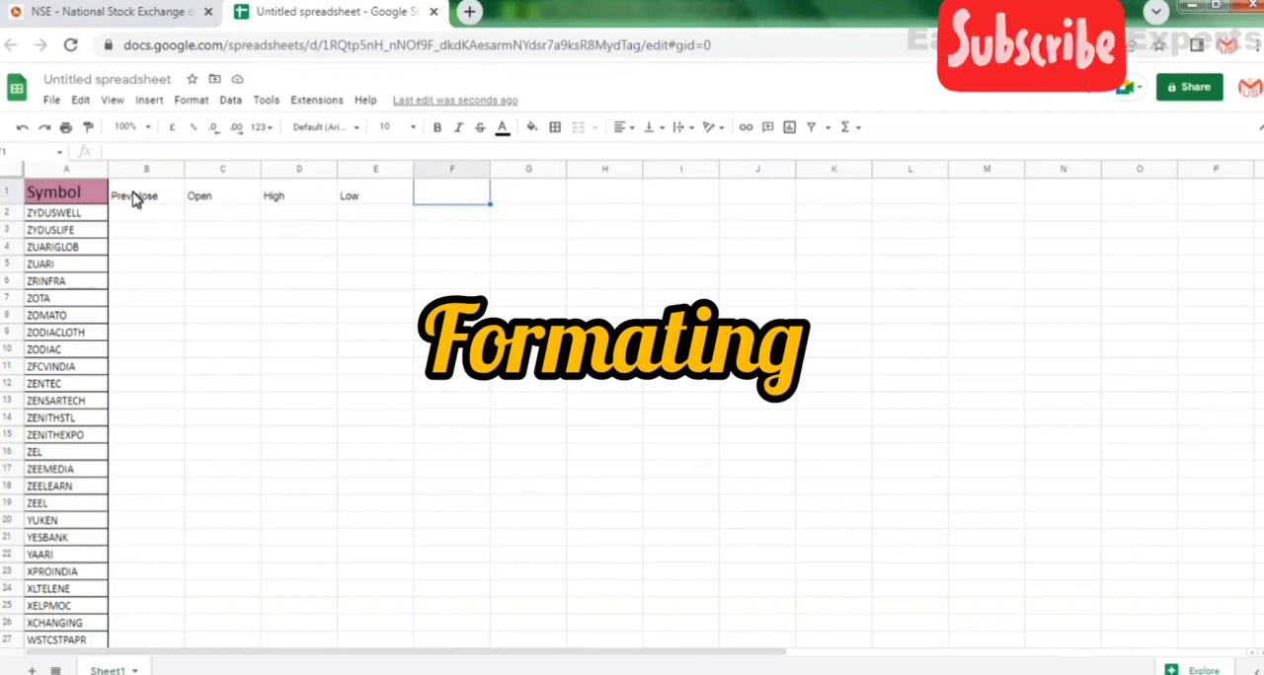
Copy the Symbol header's formatting onto the Prev close, Open, High and Low headers in B1:E1.
left_click(53, 196)
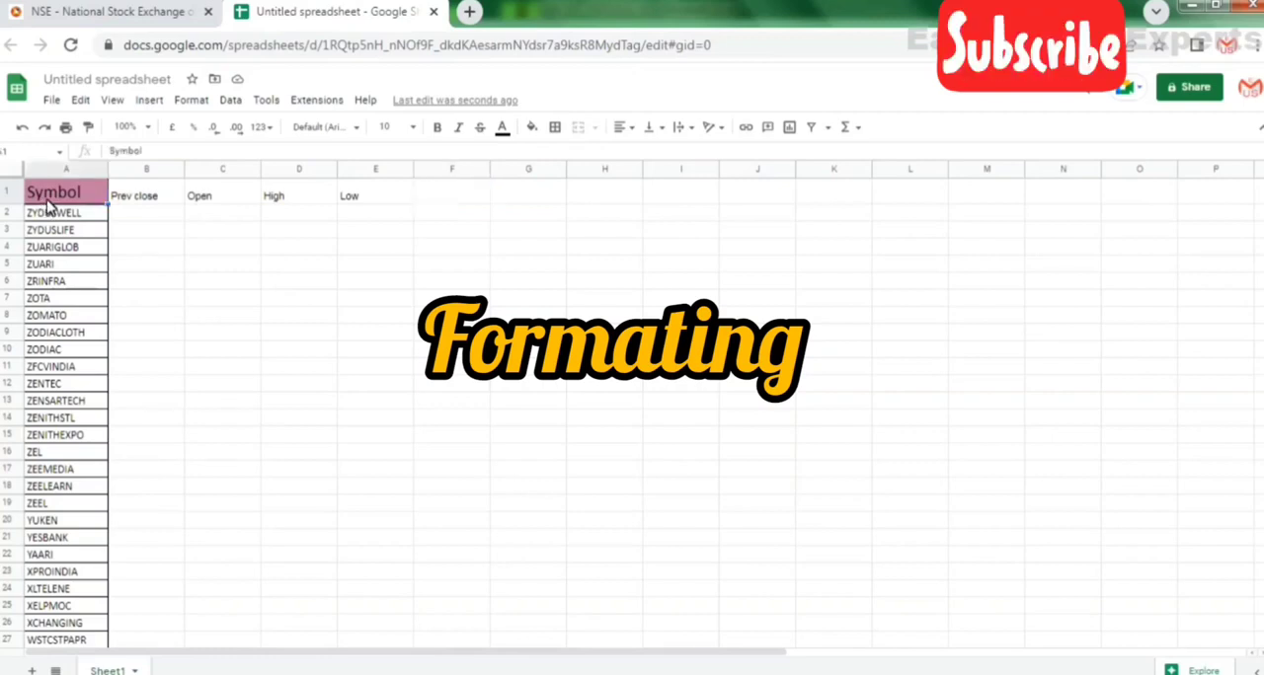
left_click(88, 128)
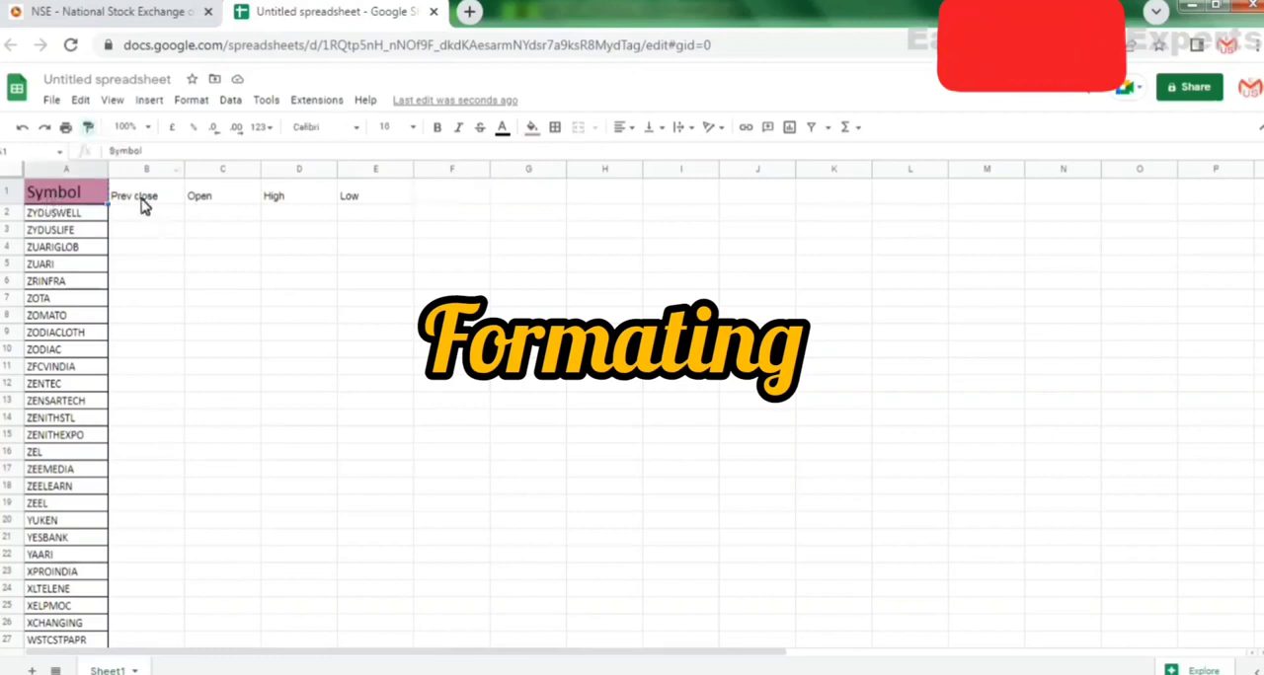
left_click_drag(141, 197, 273, 200)
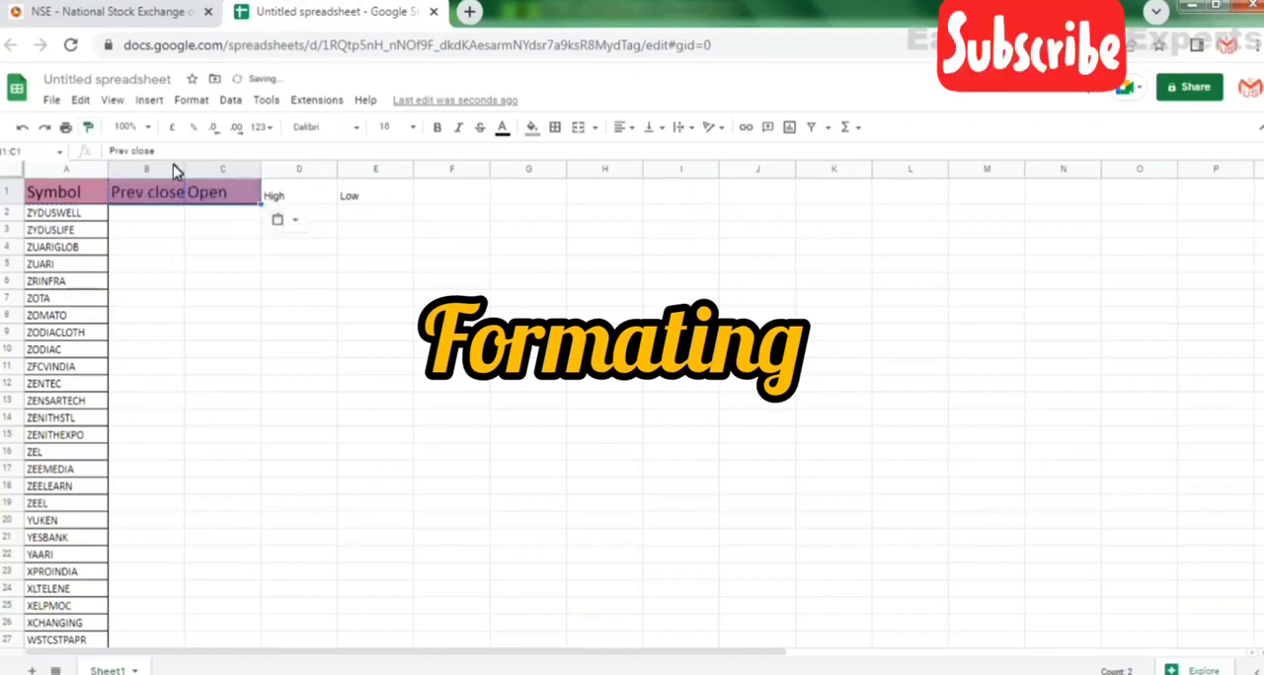
left_click(90, 128)
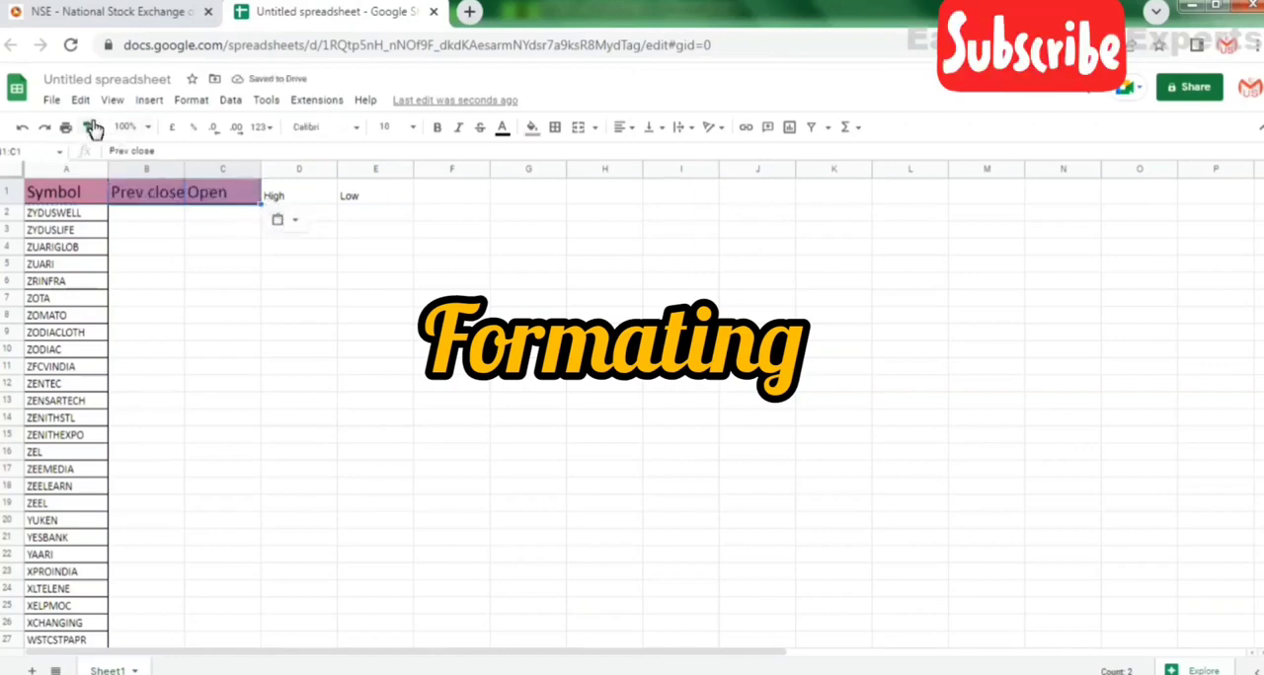
left_click(285, 196)
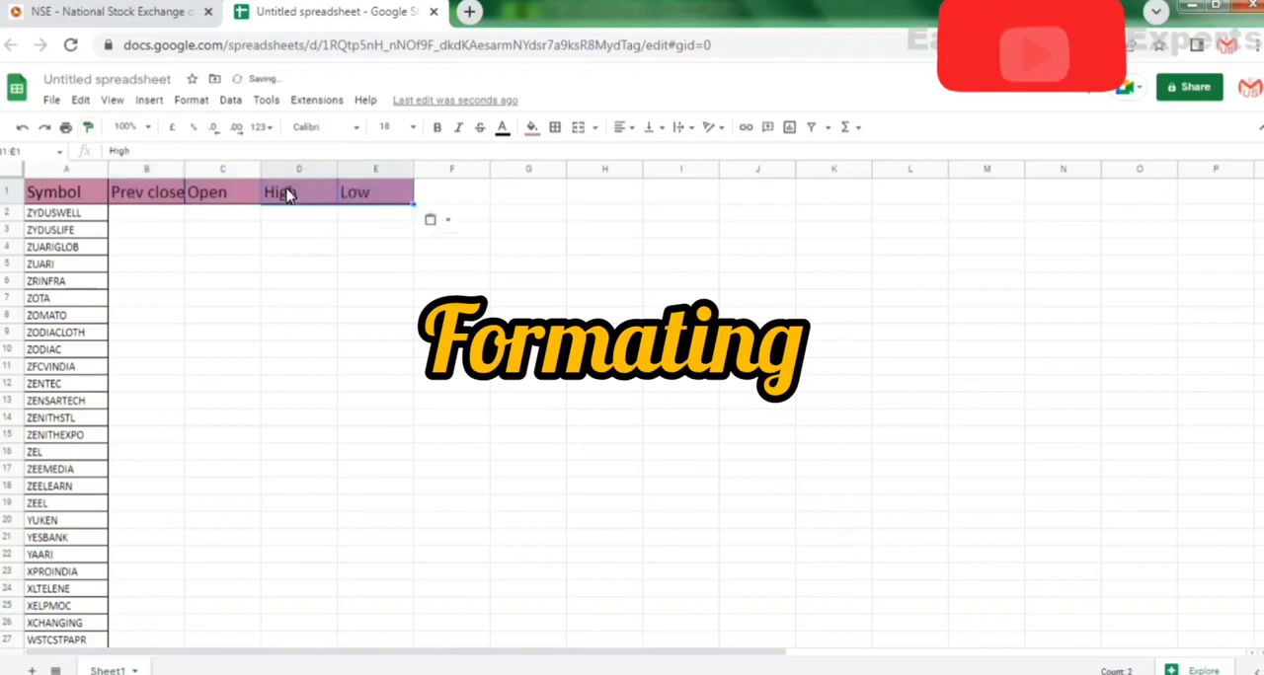
left_click(228, 221)
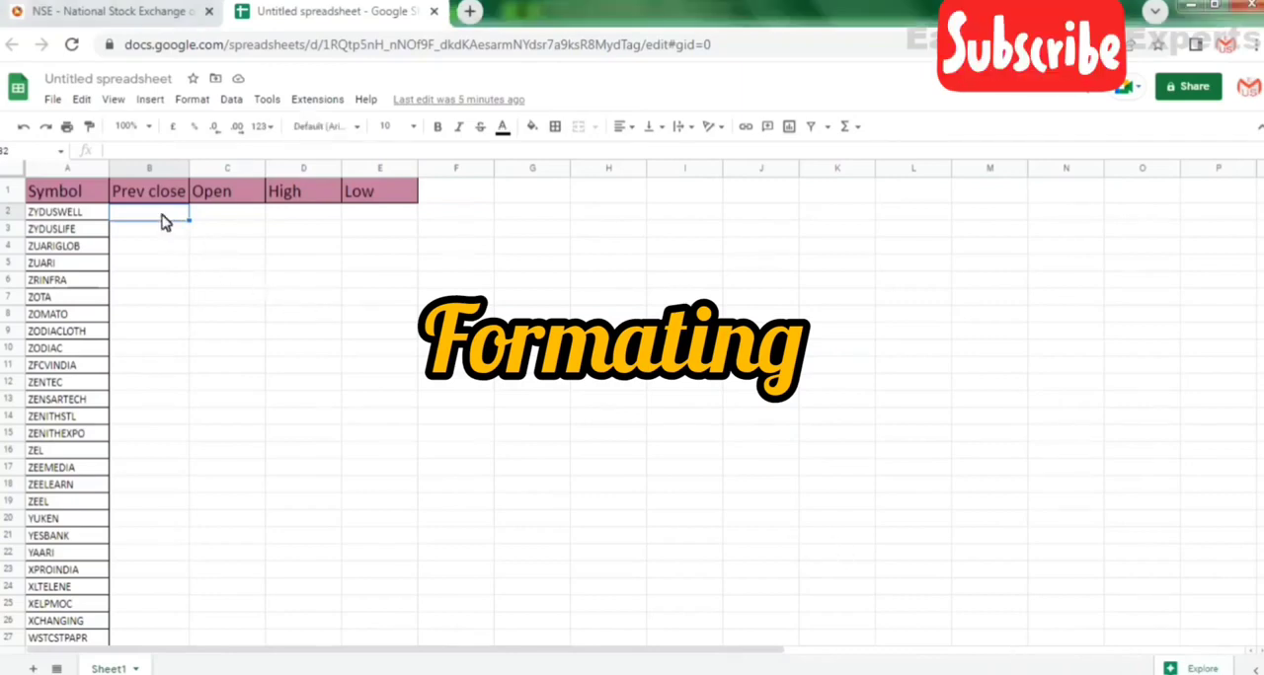
Enter the formula =GOOGLEFINANCE("NSE:"&A2,"CLOSEYEST") in cell B2 under Prev close.
type("=goo")
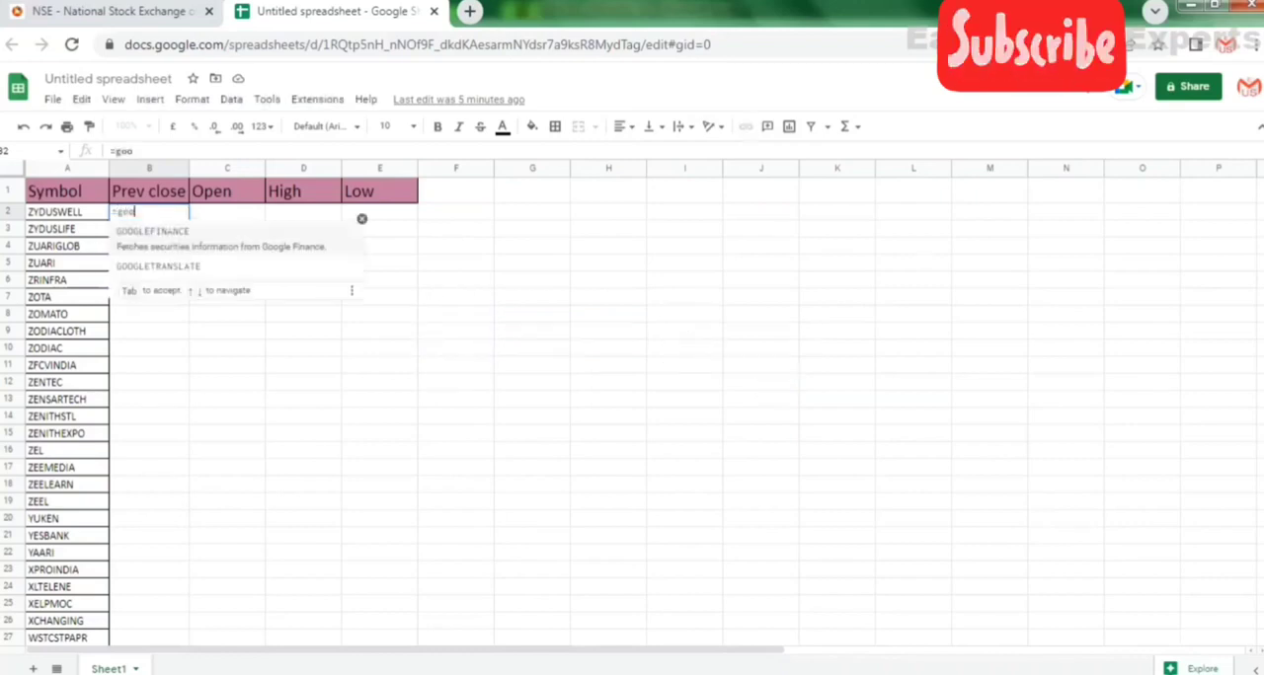
key("Tab")
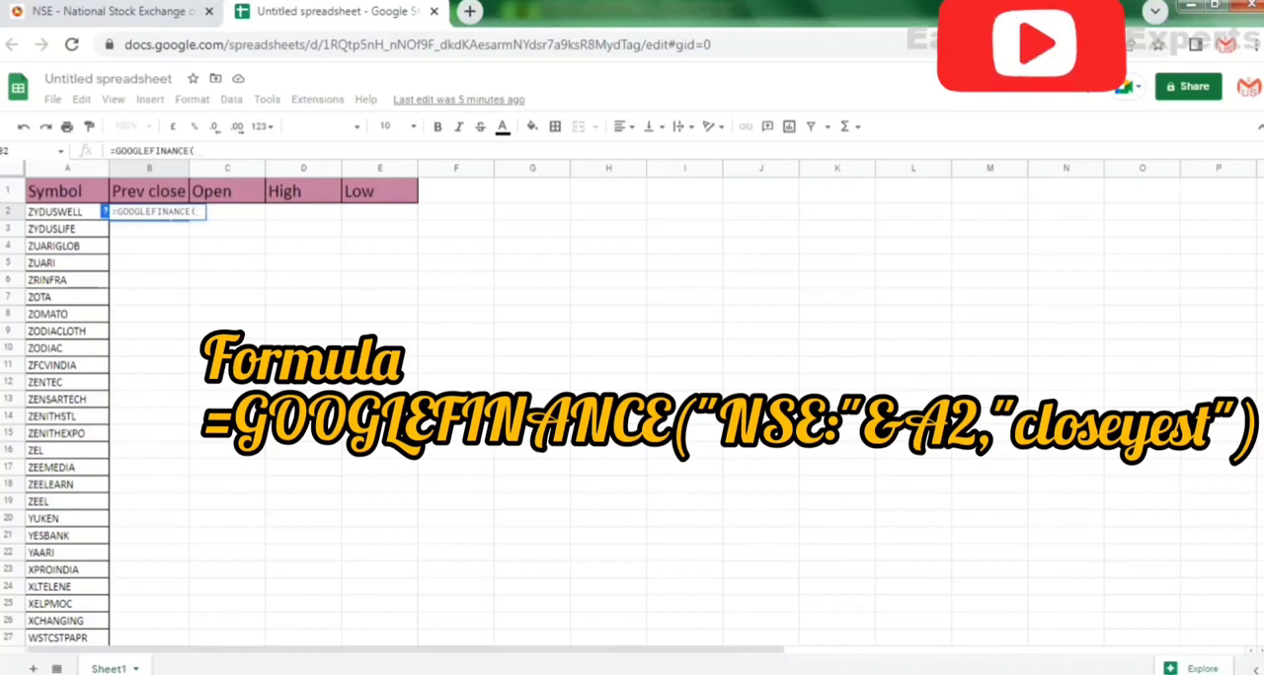
type("\"")
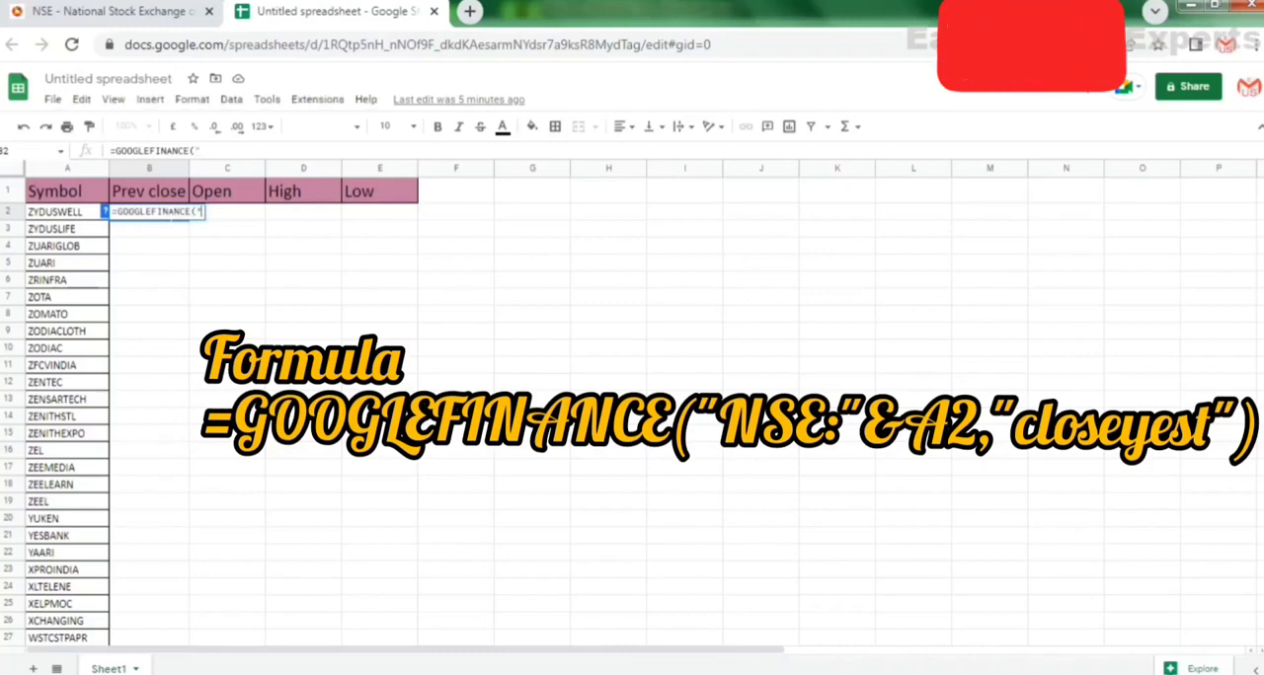
type("NSE")
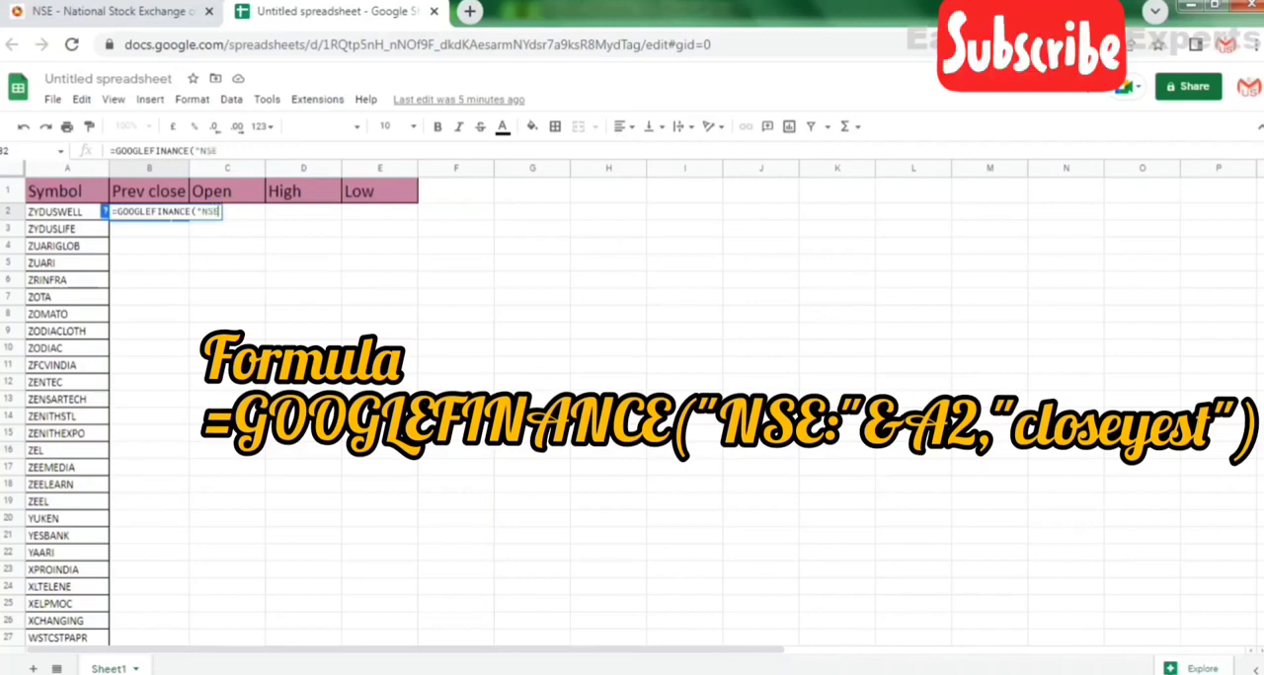
type(":\"")
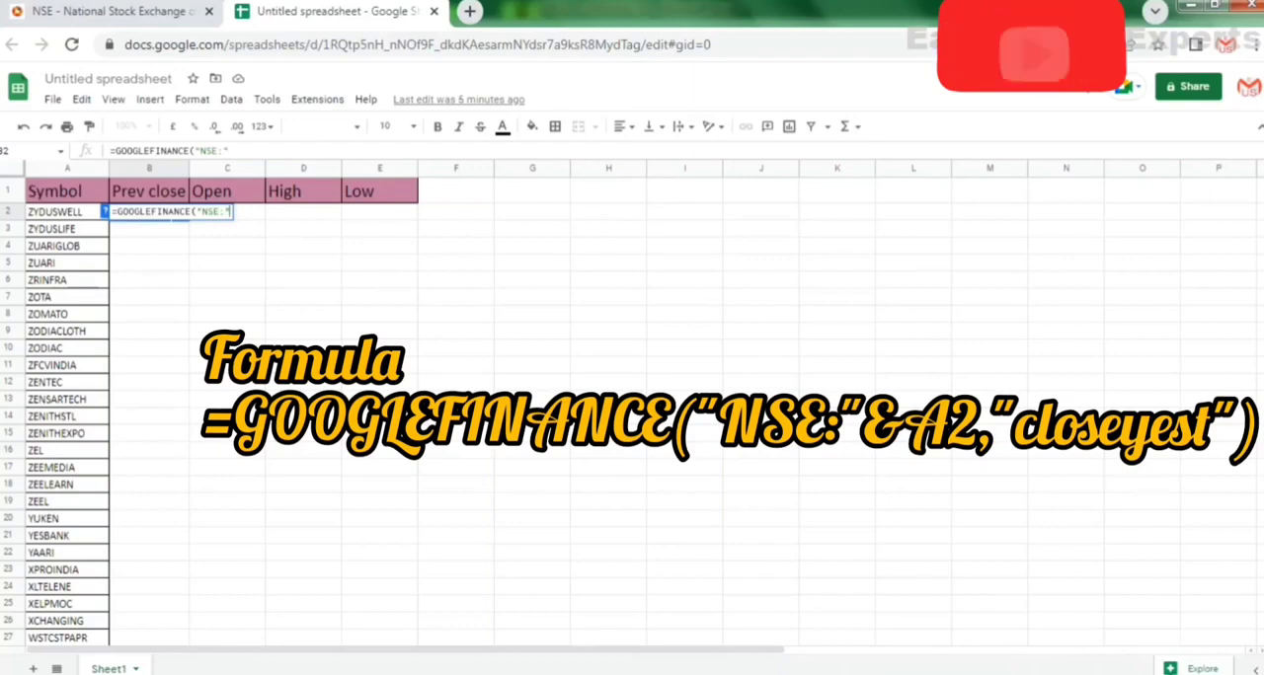
type("&")
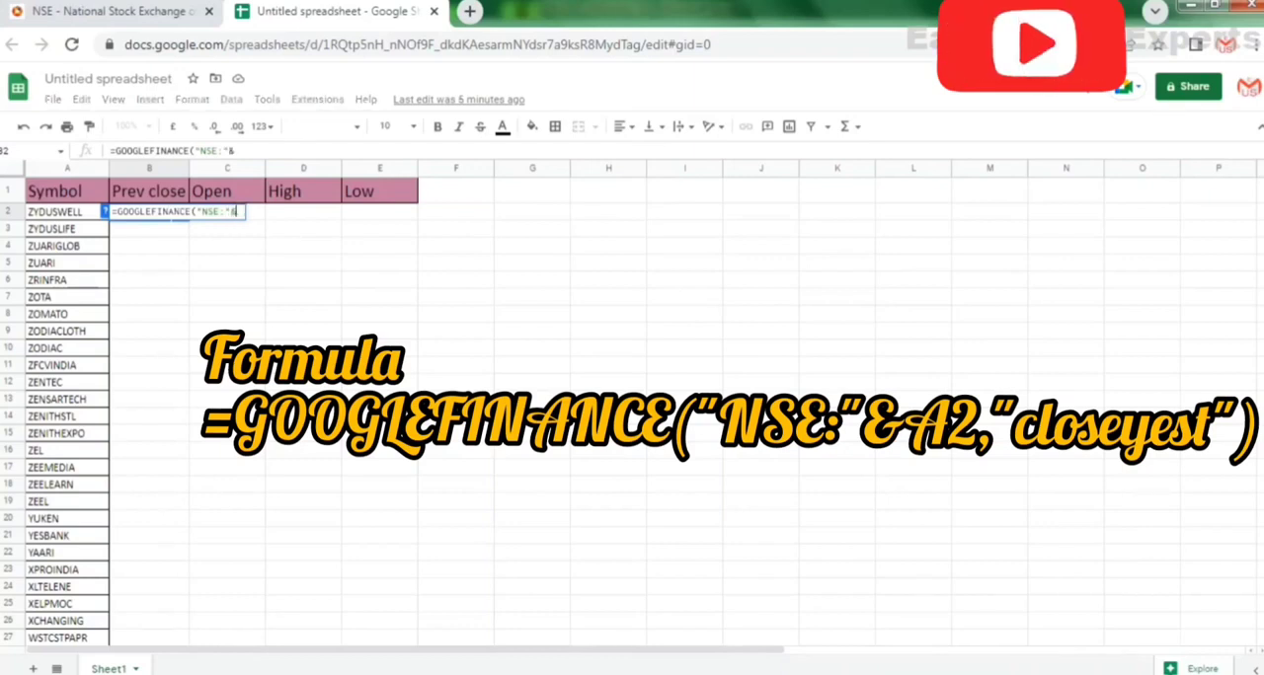
left_click(71, 213)
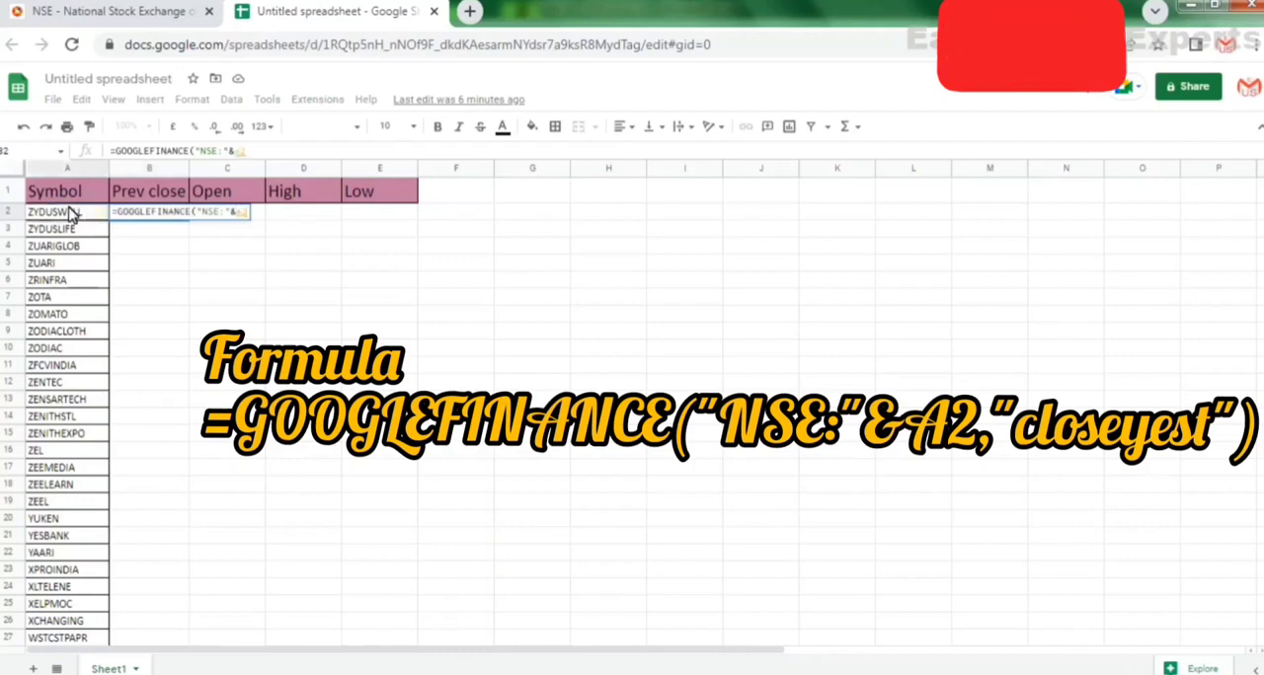
type(",")
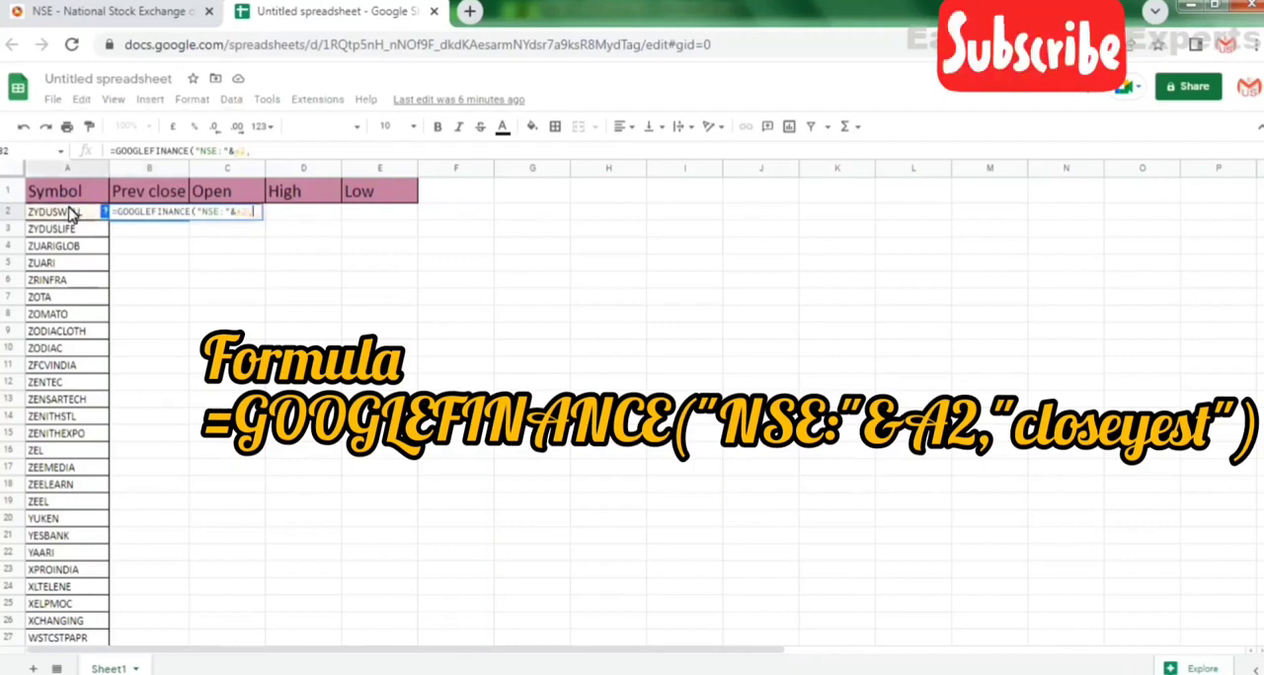
type("\"")
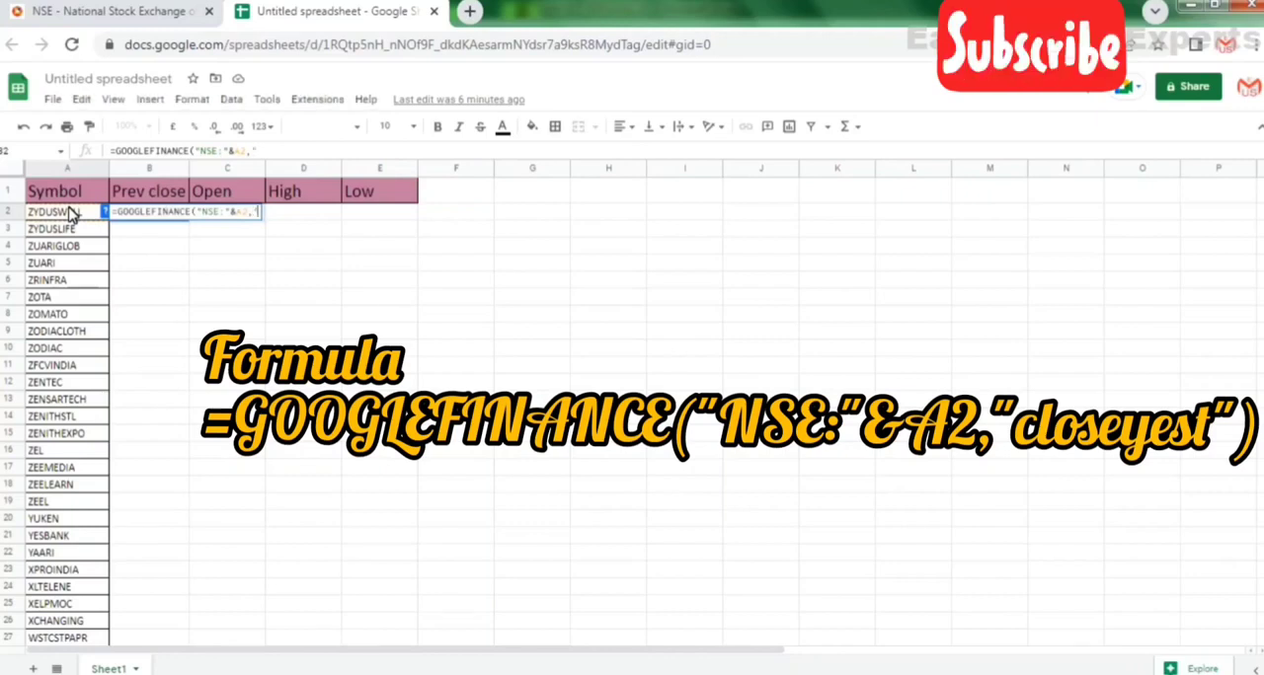
type("CLOS")
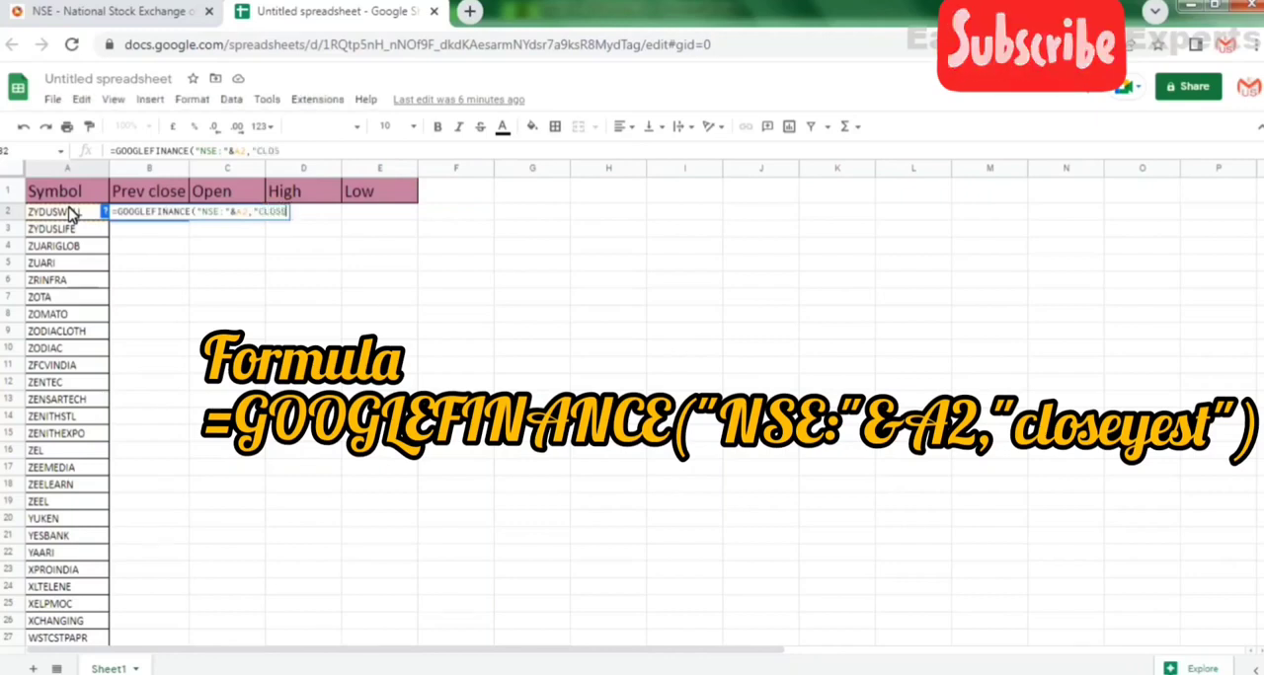
type("EYEST")
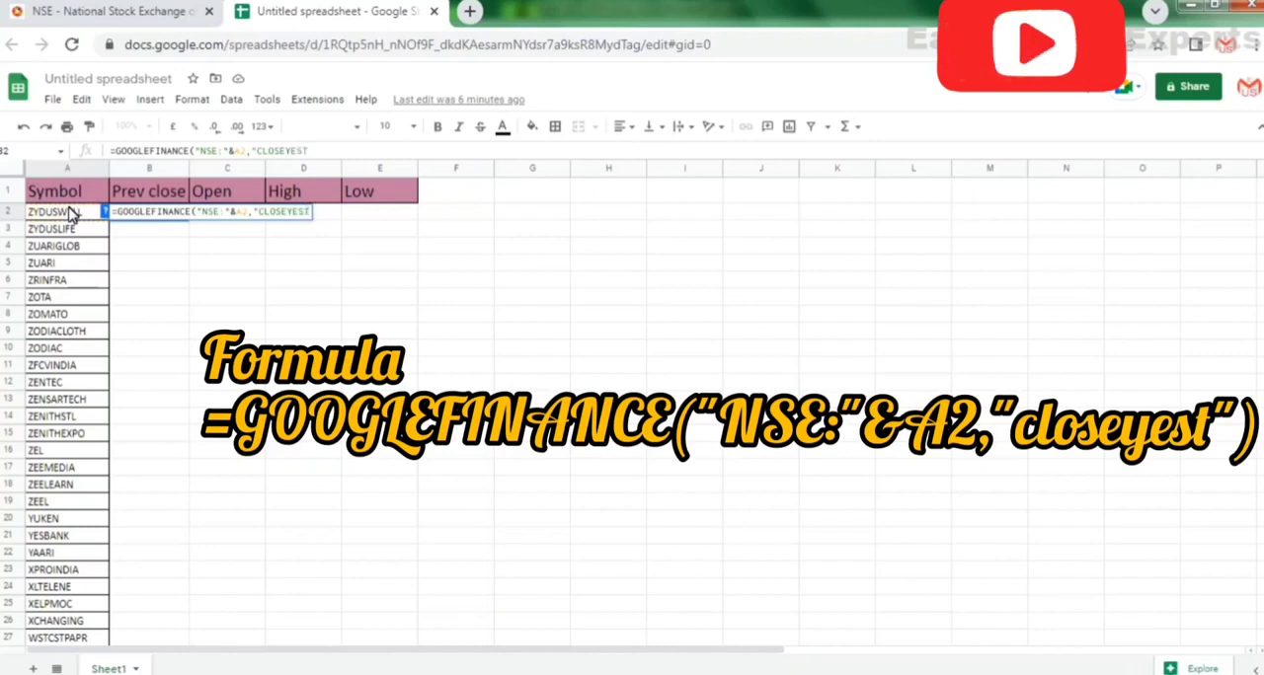
type("\")")
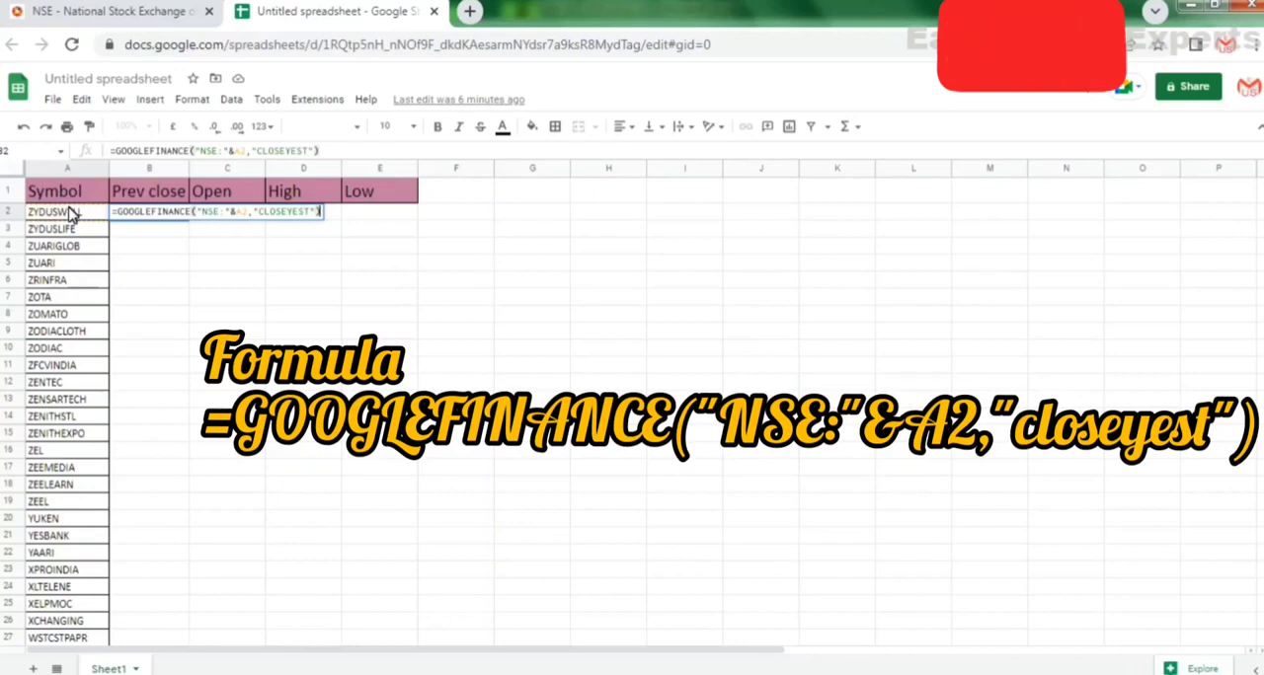
key("Return")
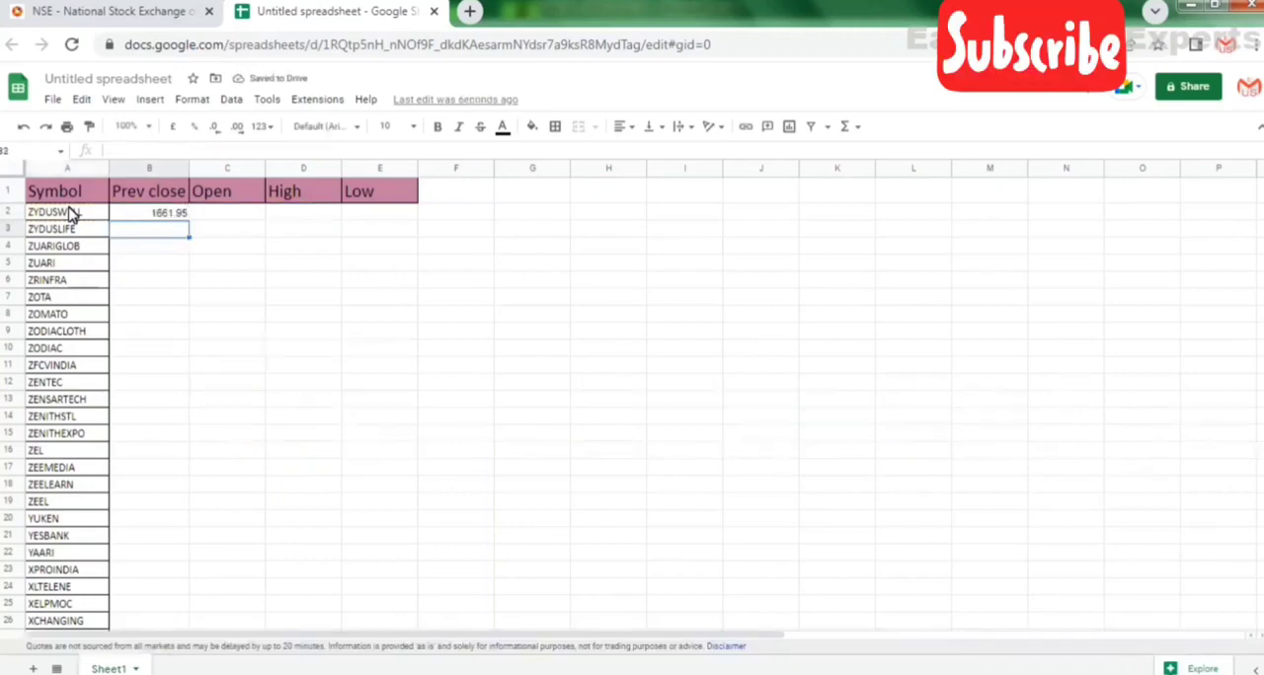
Copy the full GOOGLEFINANCE formula text from cell B2 without altering the cell.
left_click(139, 213)
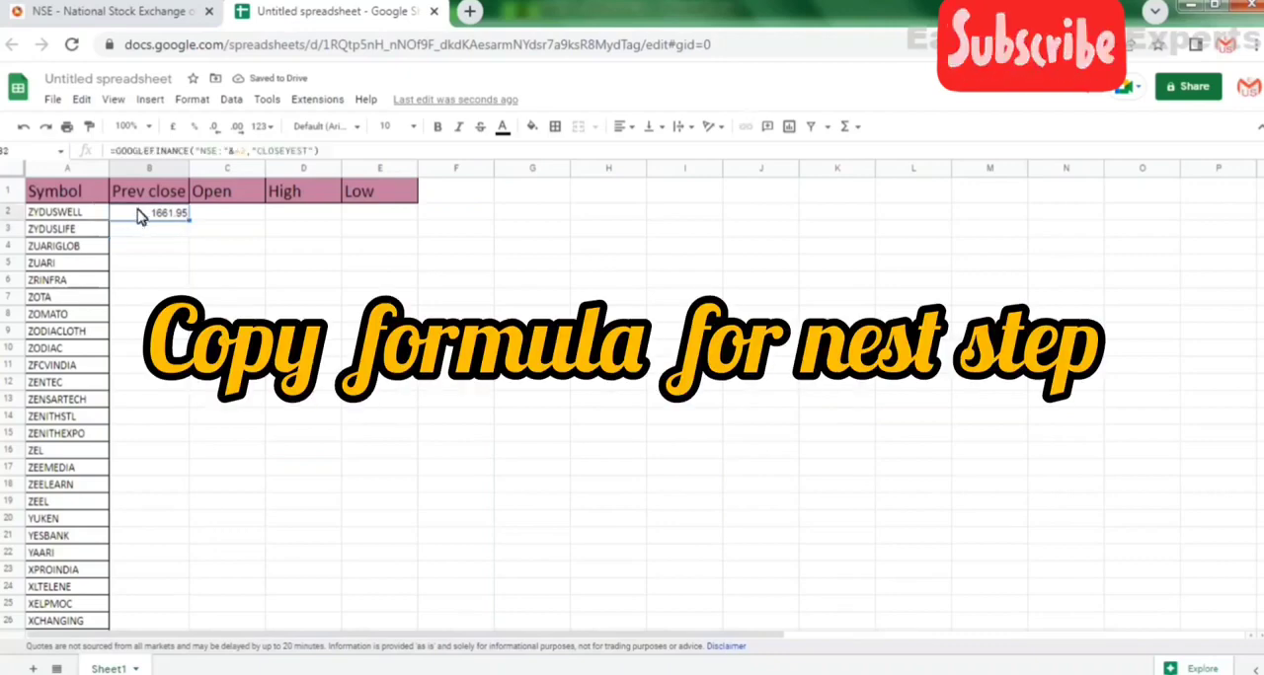
triple_click(186, 151)
key("ctrl+c")
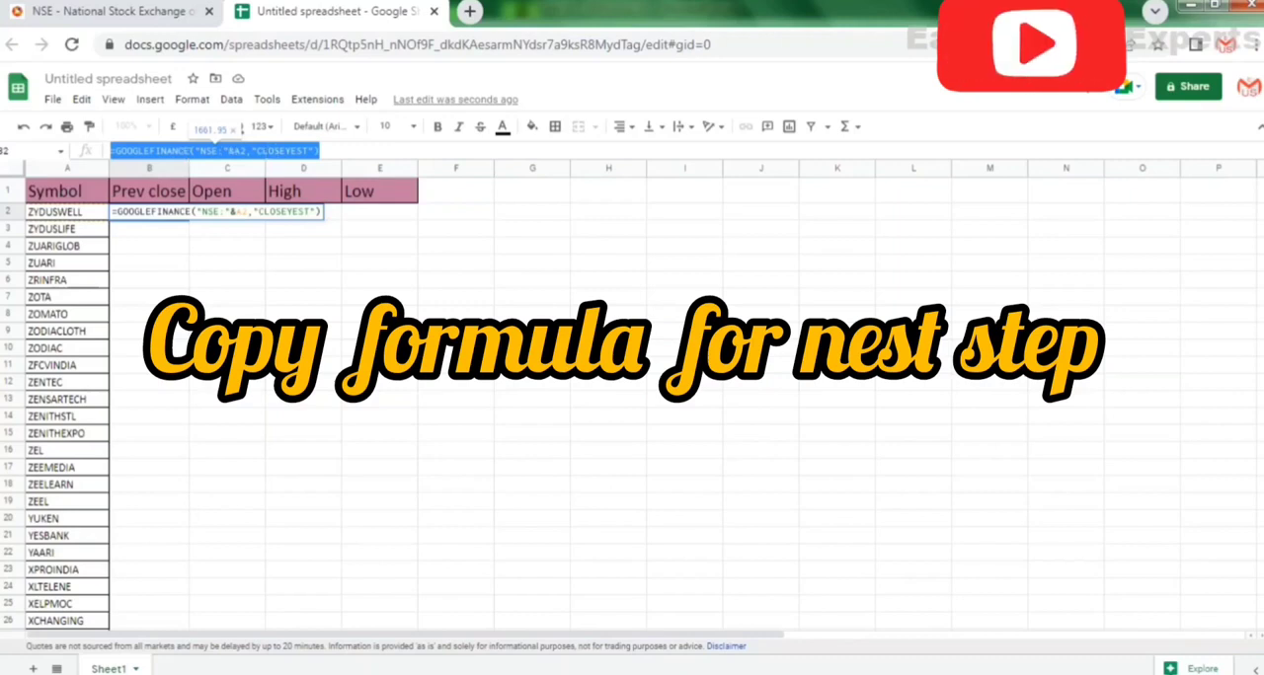
left_click(337, 153)
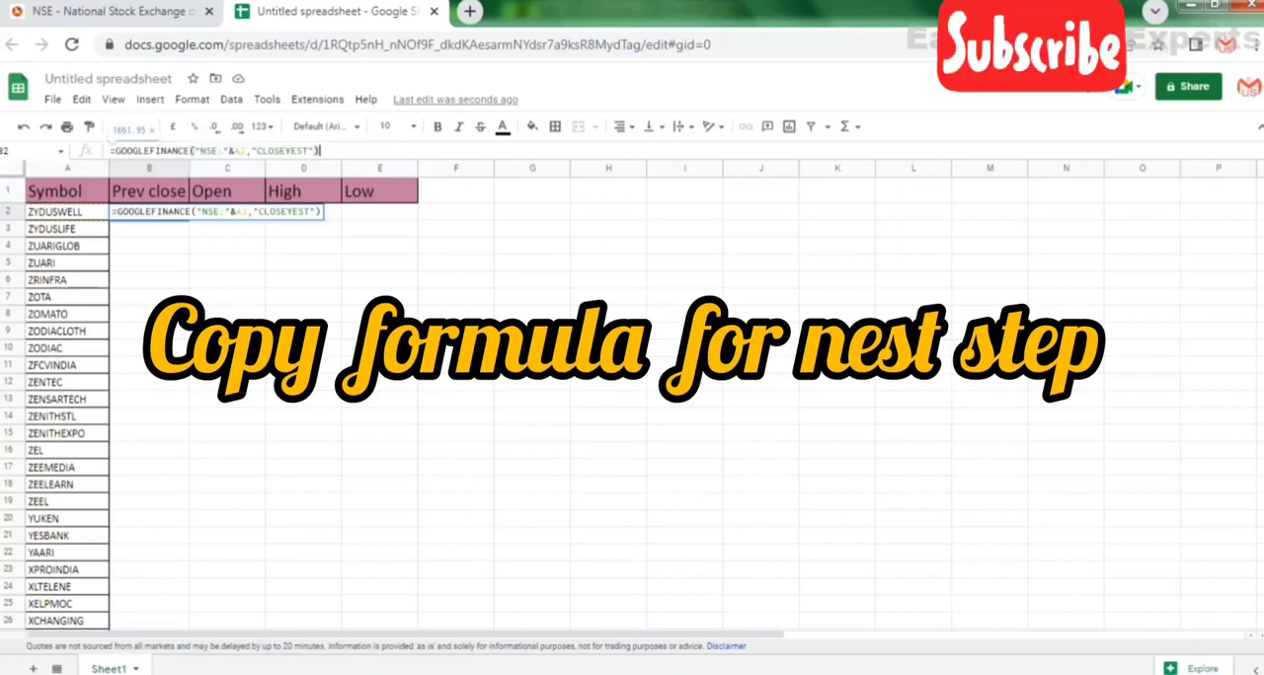
left_click(352, 263)
Paste the copied formula into cell C2 under Open and replace its attribute with "PRICEOPEN".
left_click(255, 214)
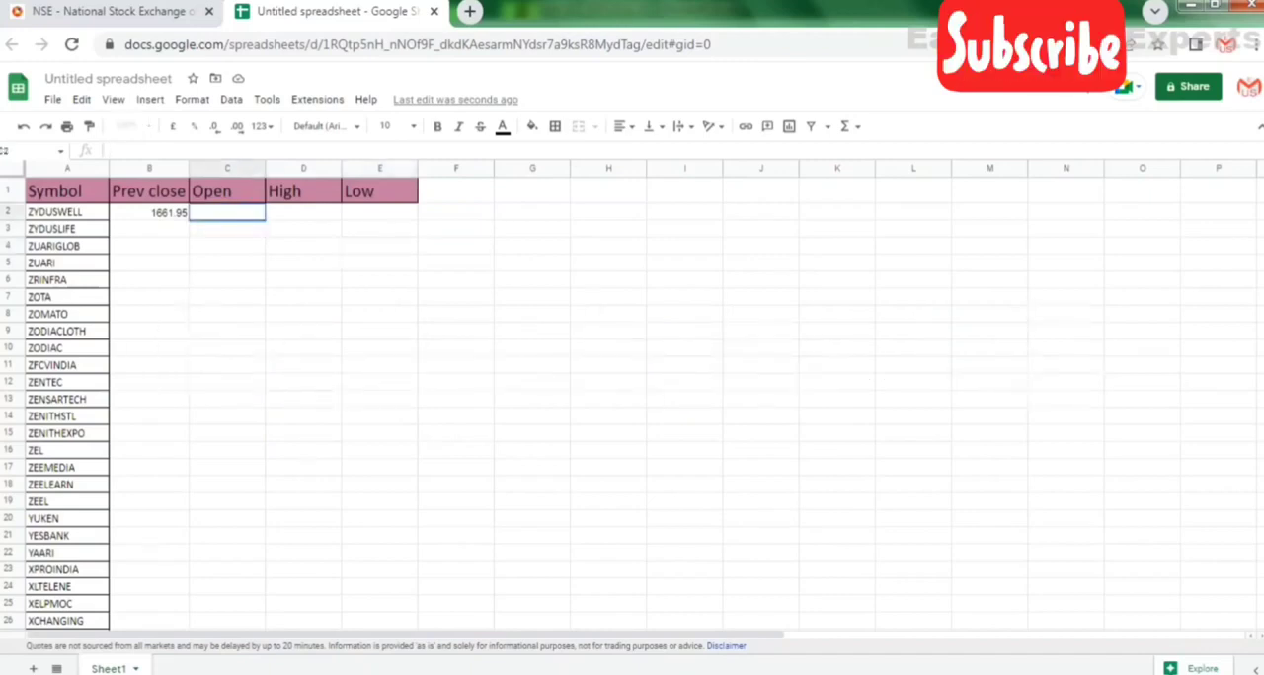
key("ctrl+v")
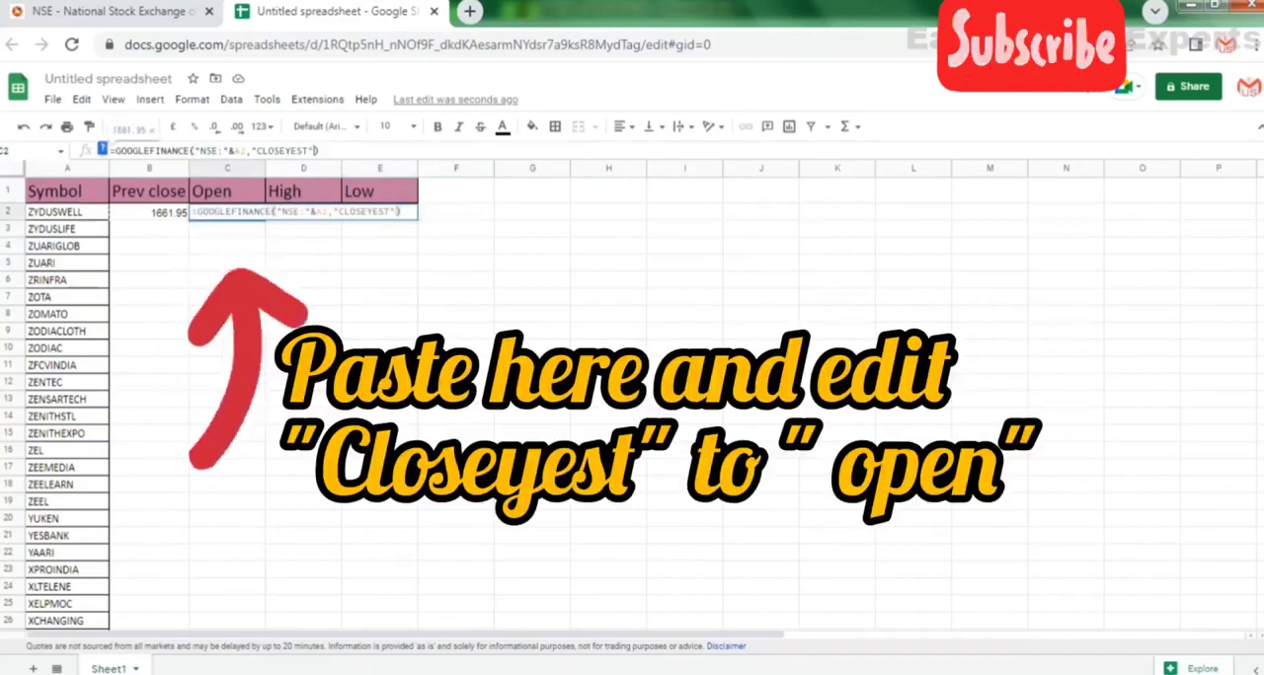
key("Left")
key("Left")
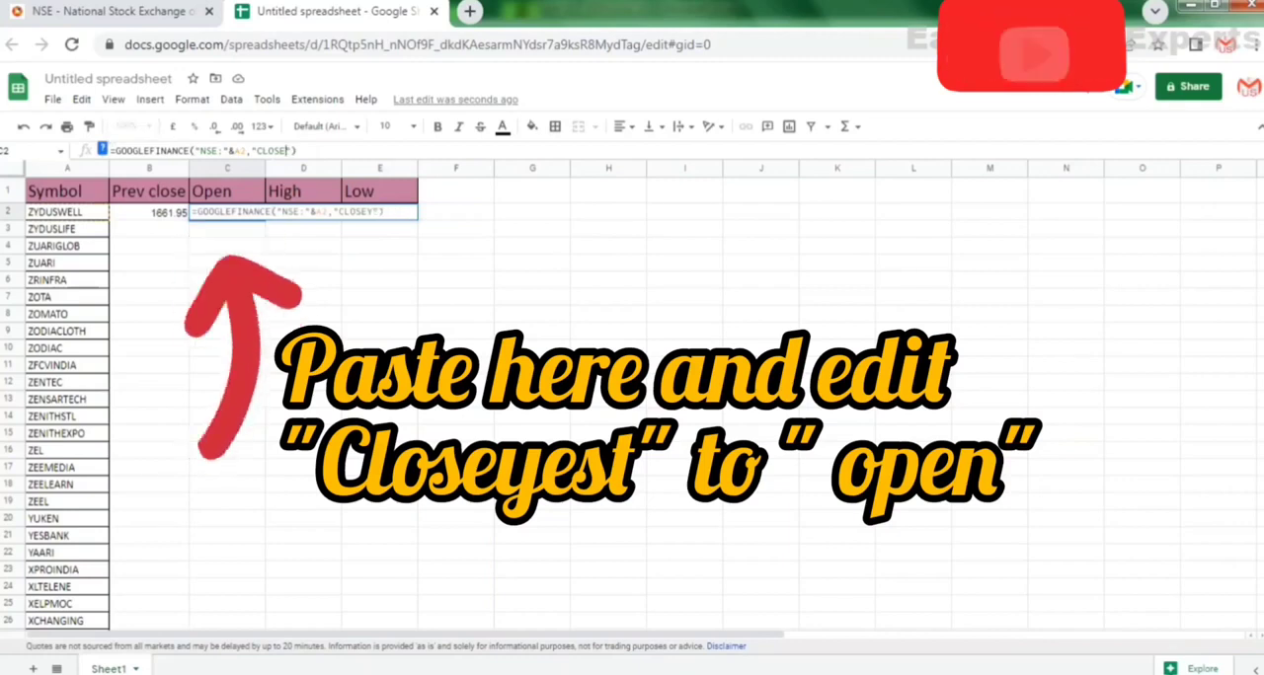
key("BackSpace")
key("BackSpace")
key("BackSpace")
key("BackSpace")
key("BackSpace")
key("BackSpace")
key("BackSpace")
key("BackSpace")
key("BackSpace")
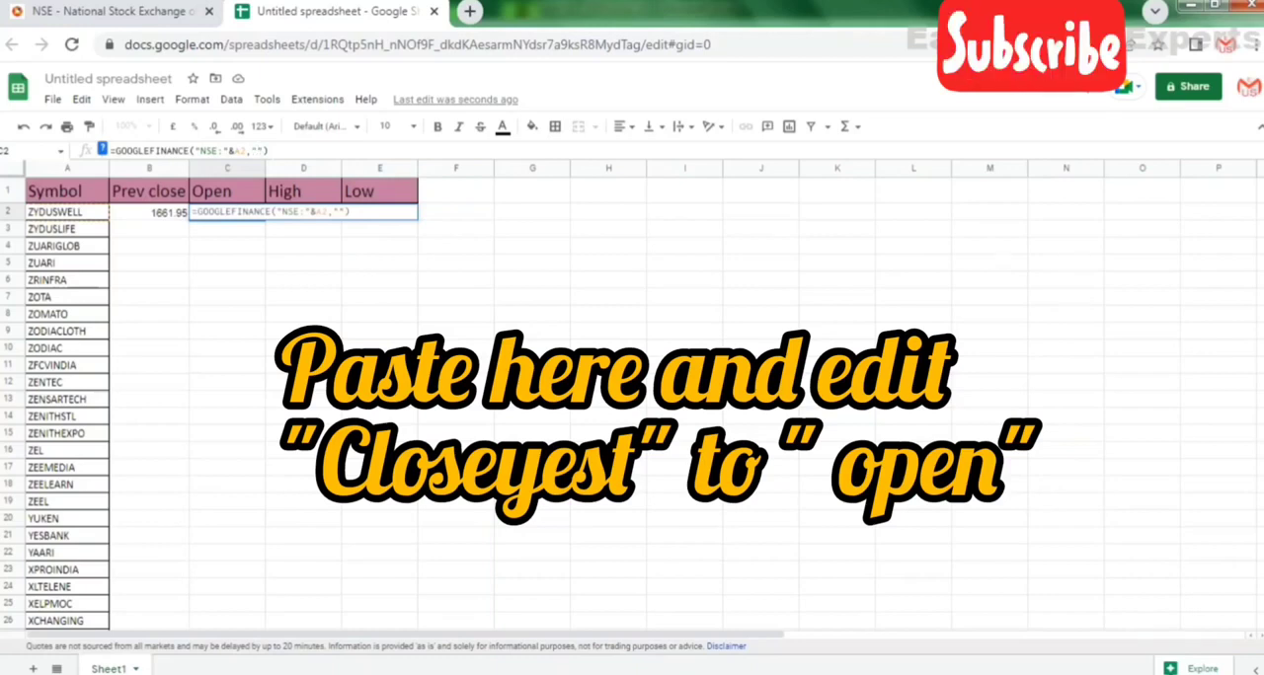
type("PRICEOPEN")
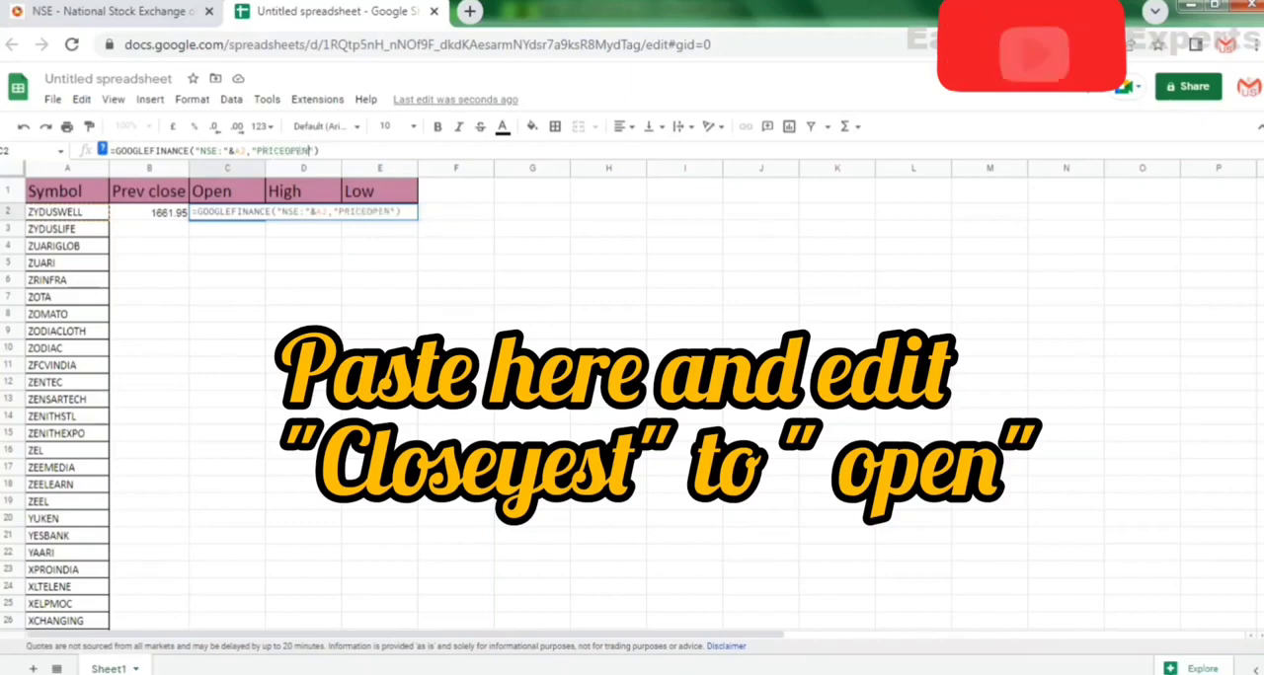
key("Return")
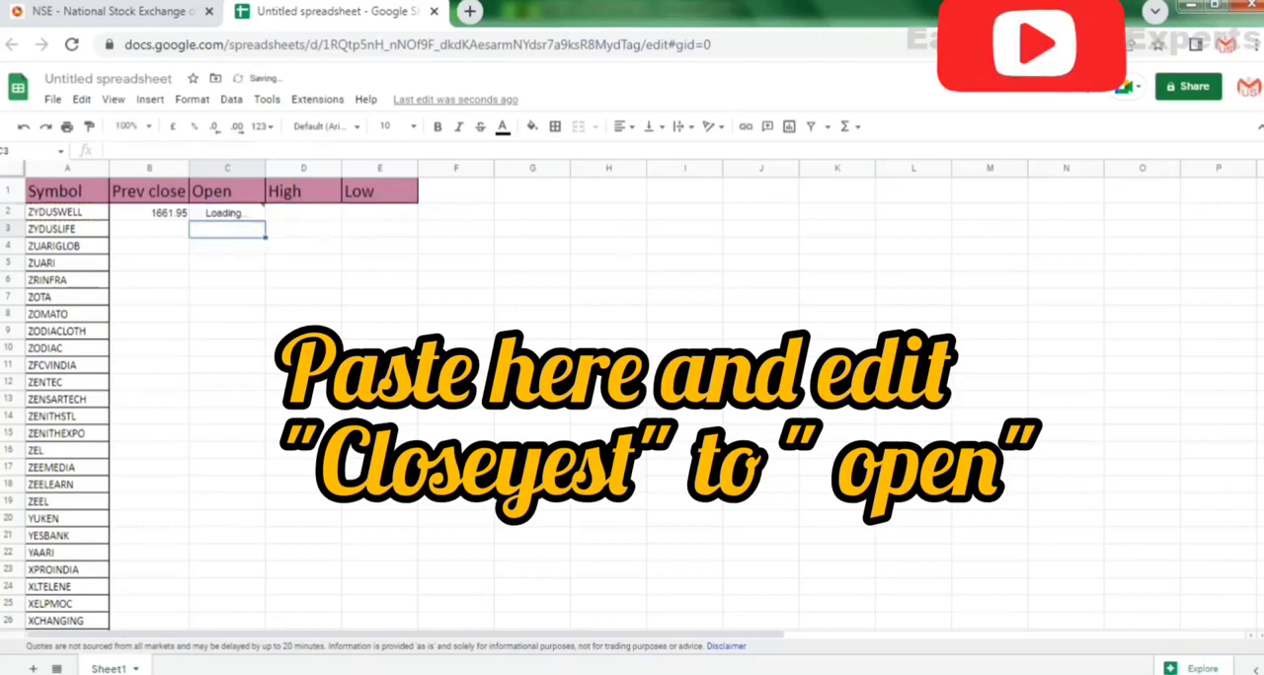
Paste the copied formula into cell D2 under High and replace its attribute with "HIGH".
left_click(307, 214)
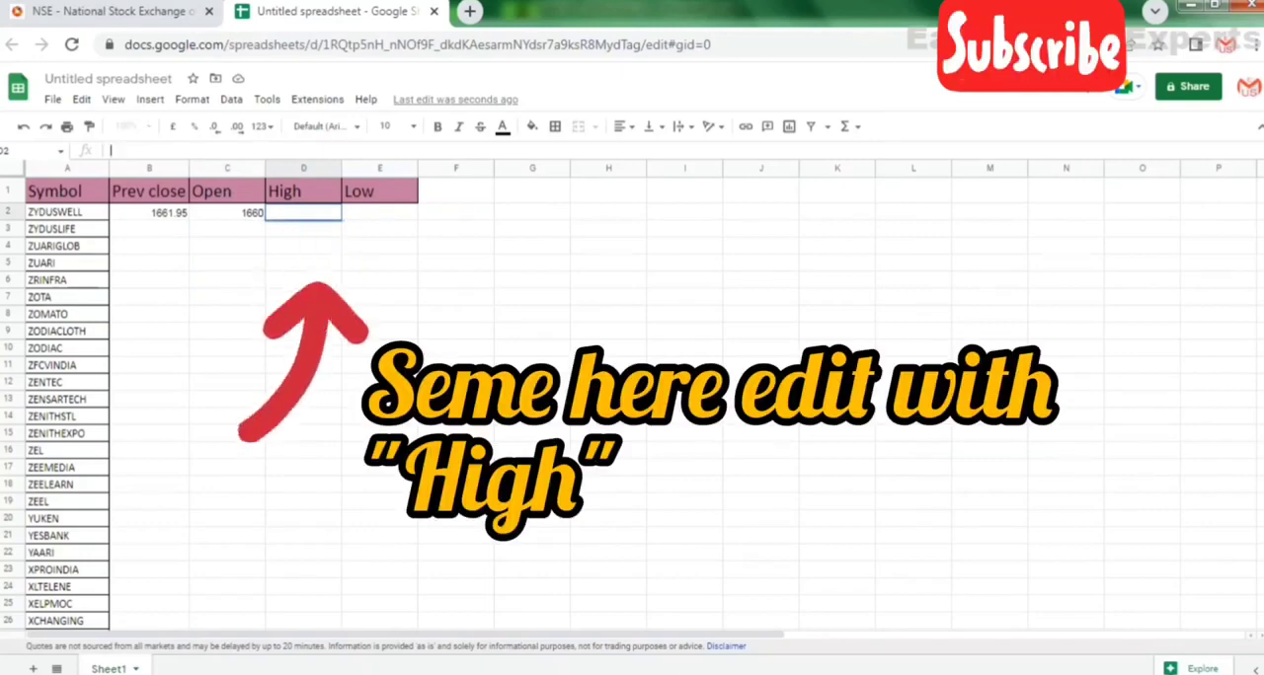
key("ctrl+v")
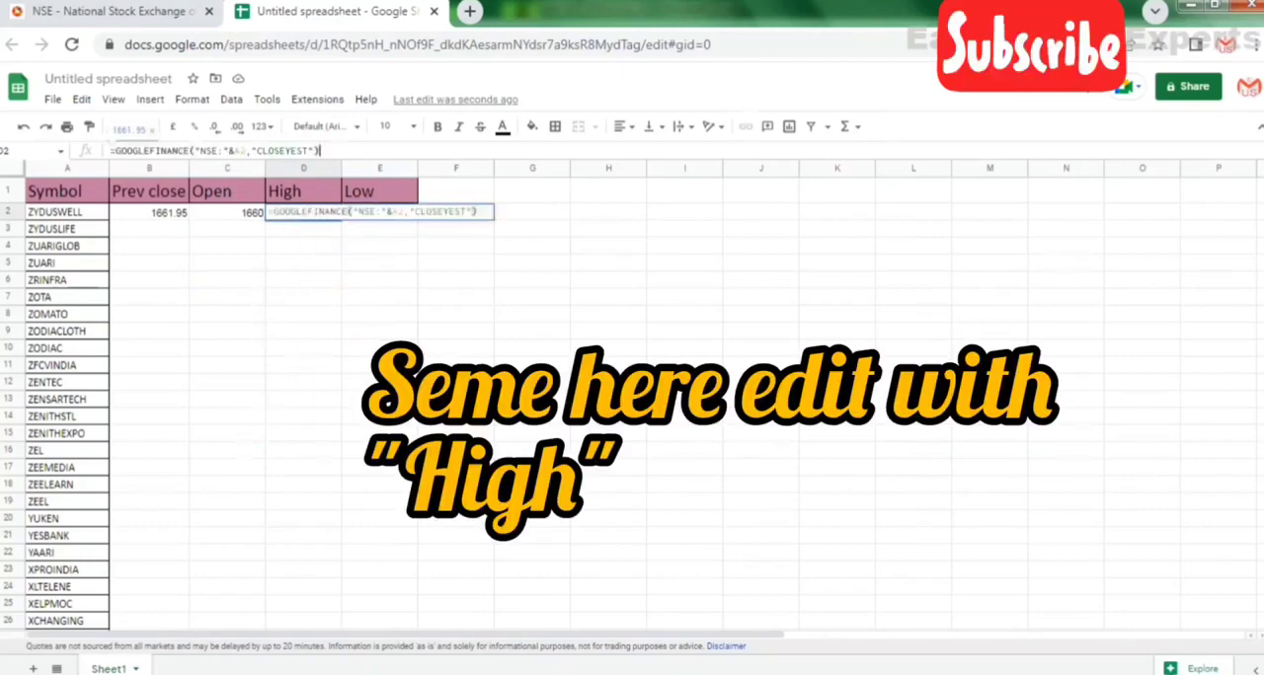
key("Left")
key("Left")
key("BackSpace")
key("BackSpace")
key("BackSpace")
key("BackSpace")
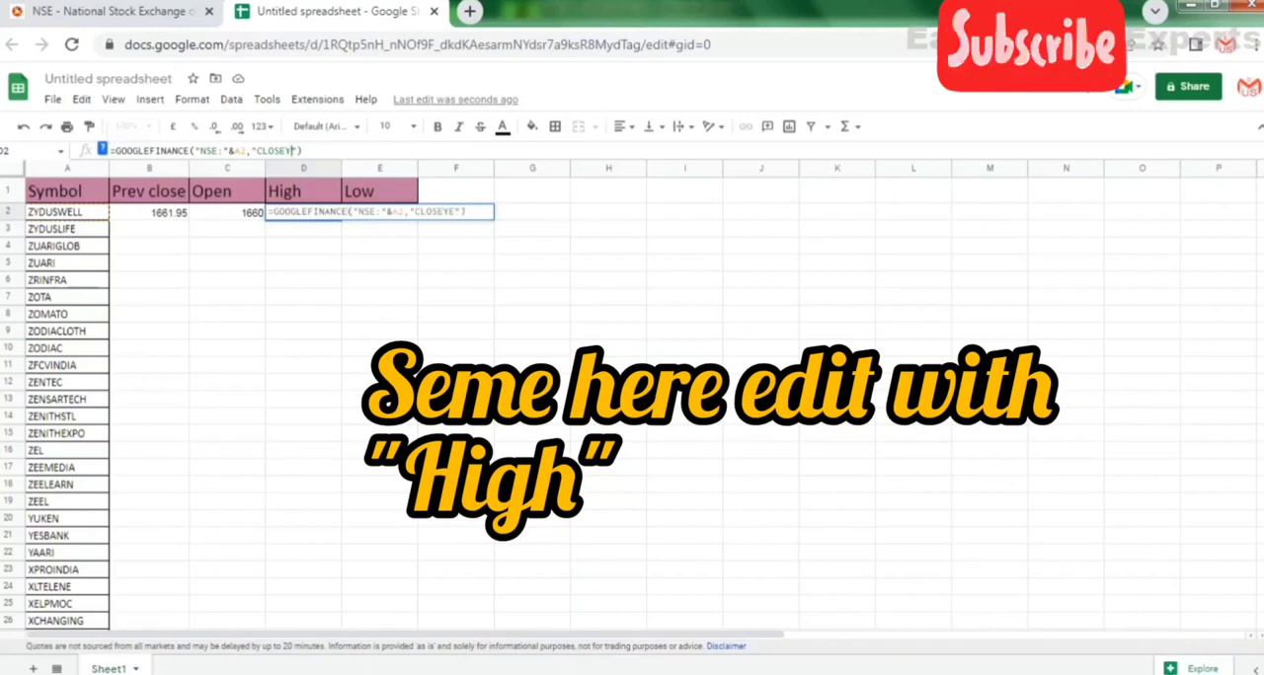
key("BackSpace")
key("BackSpace")
key("BackSpace")
key("BackSpace")
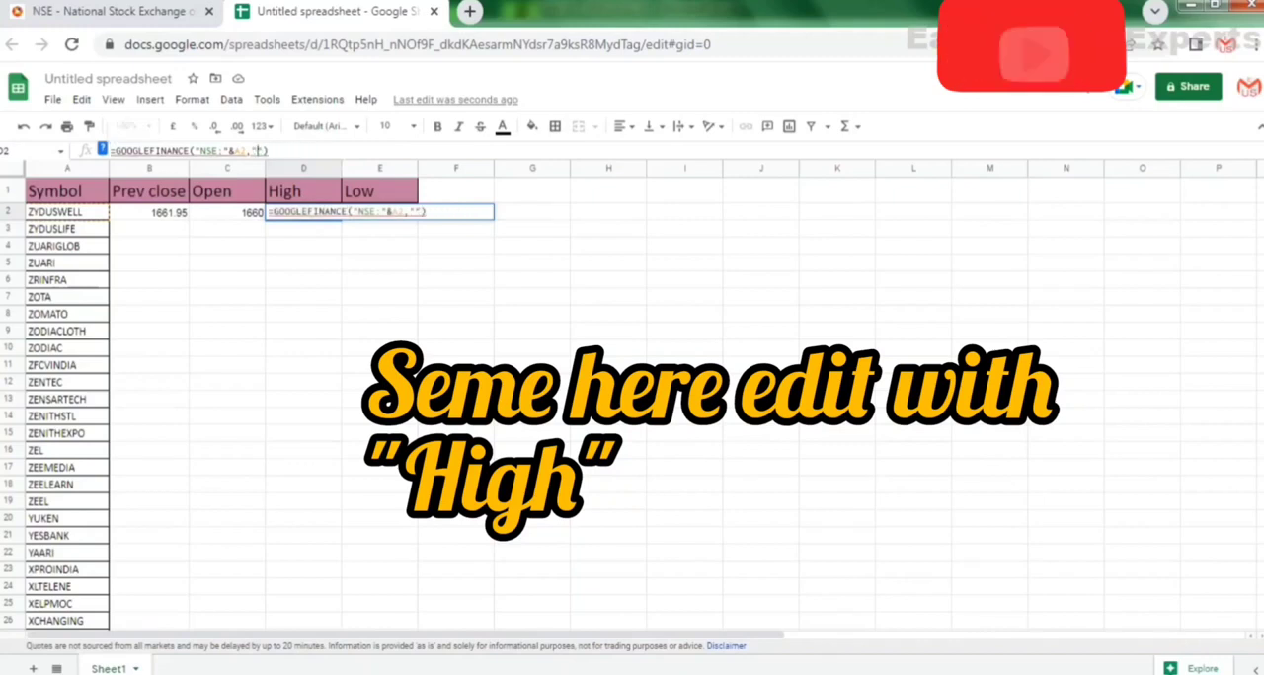
type("HIGH")
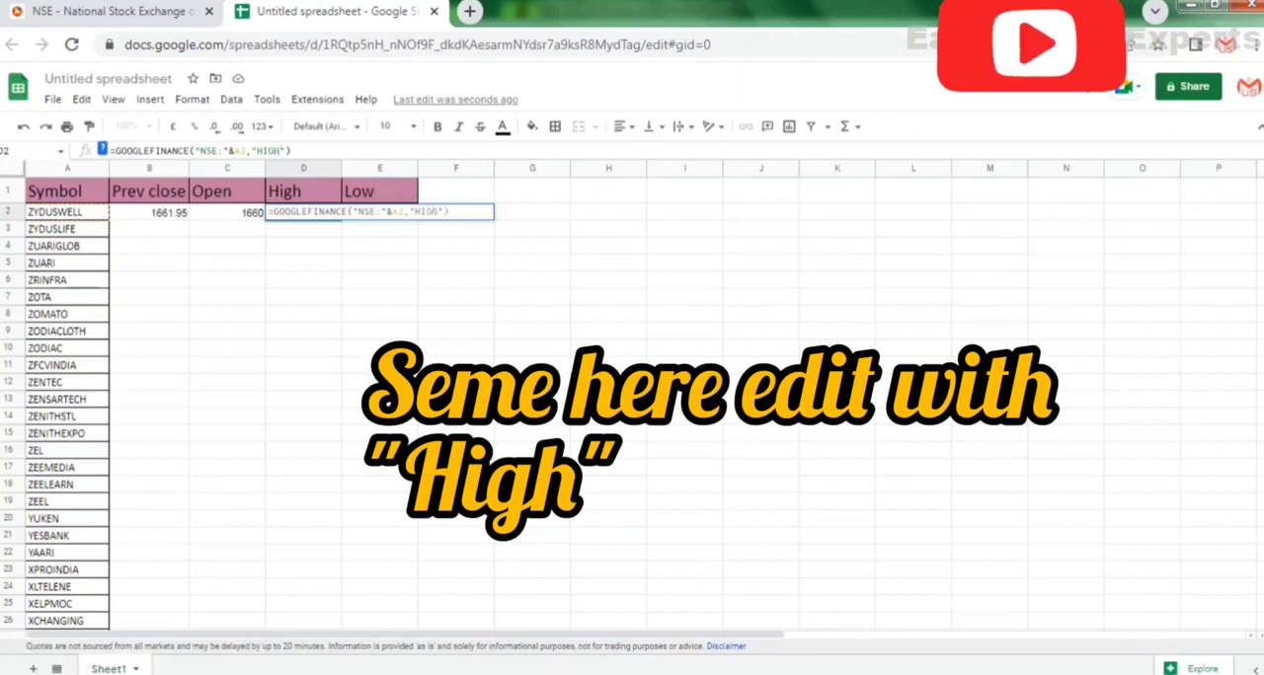
key("Return")
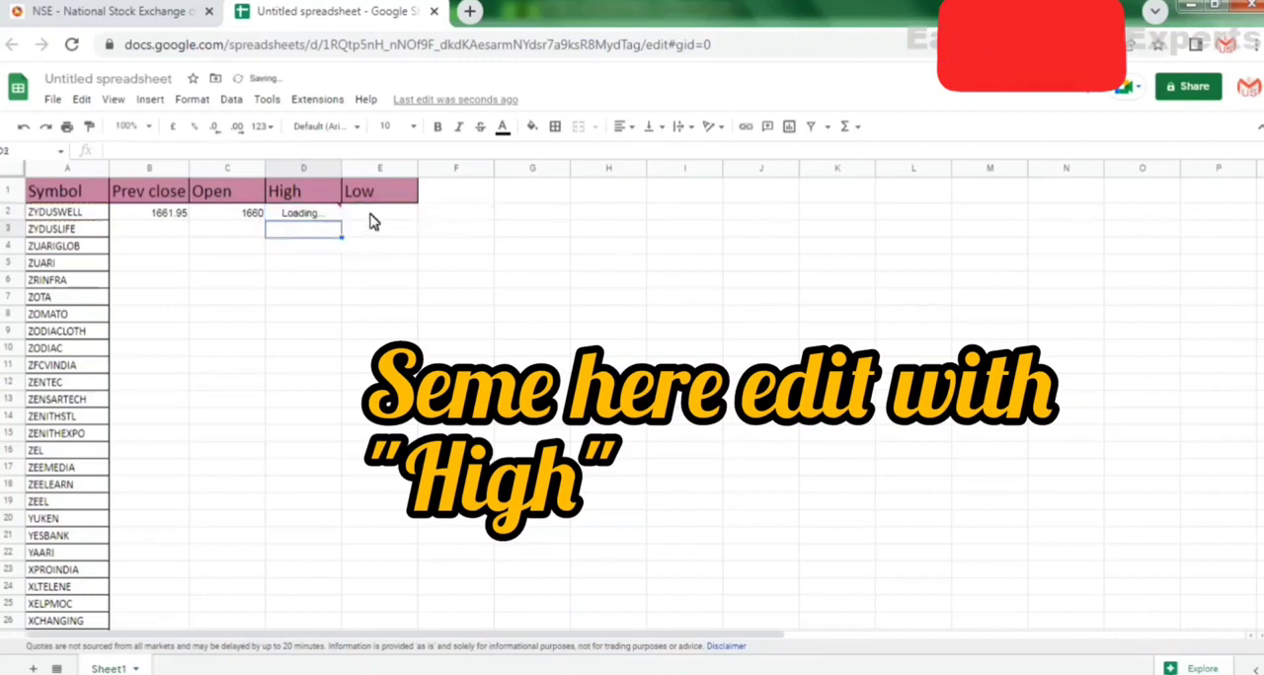
Paste the copied formula into cell E2 under Low and replace its attribute with "LOW".
left_click(373, 212)
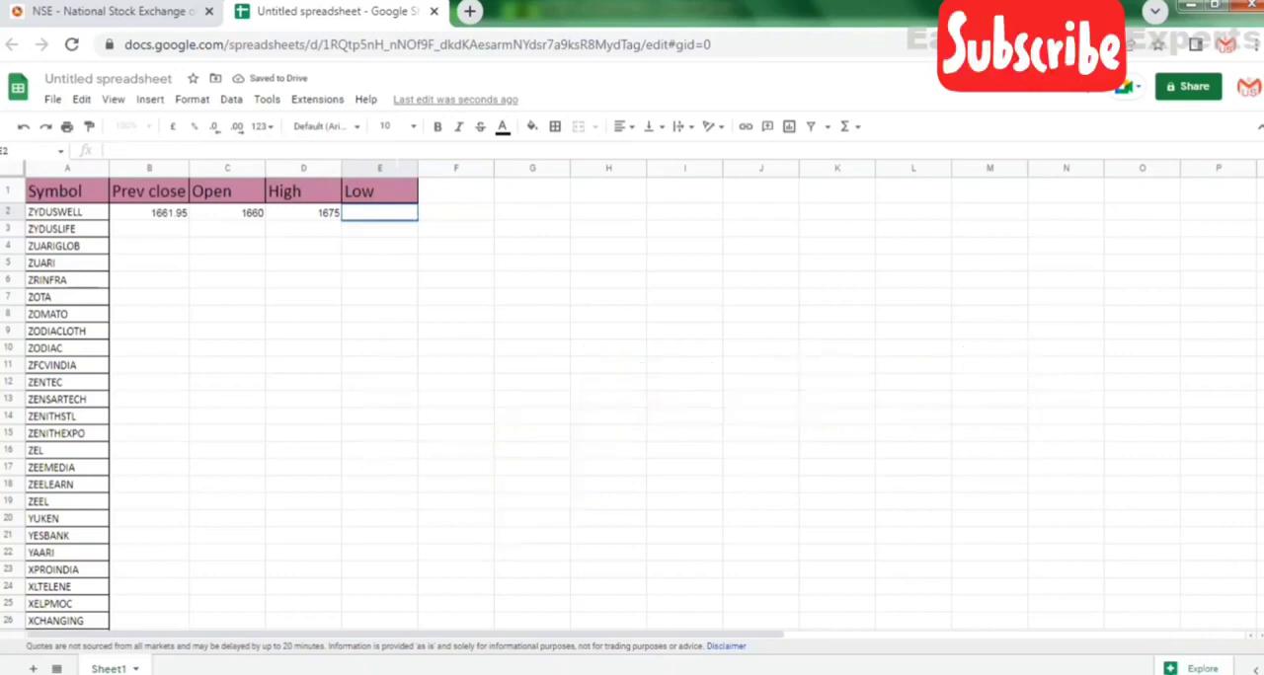
key("ctrl+v")
key("Left")
key("Left")
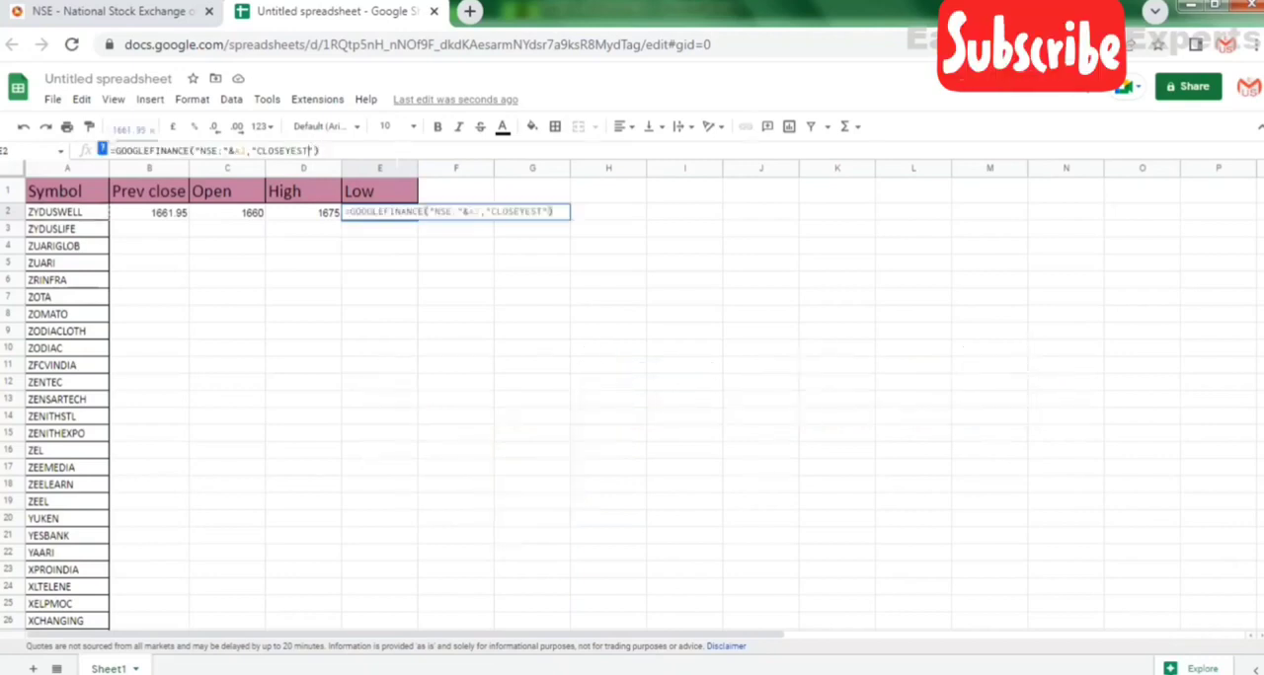
key("BackSpace")
key("BackSpace")
key("BackSpace")
key("BackSpace")
key("BackSpace")
key("BackSpace")
key("BackSpace")
key("BackSpace")
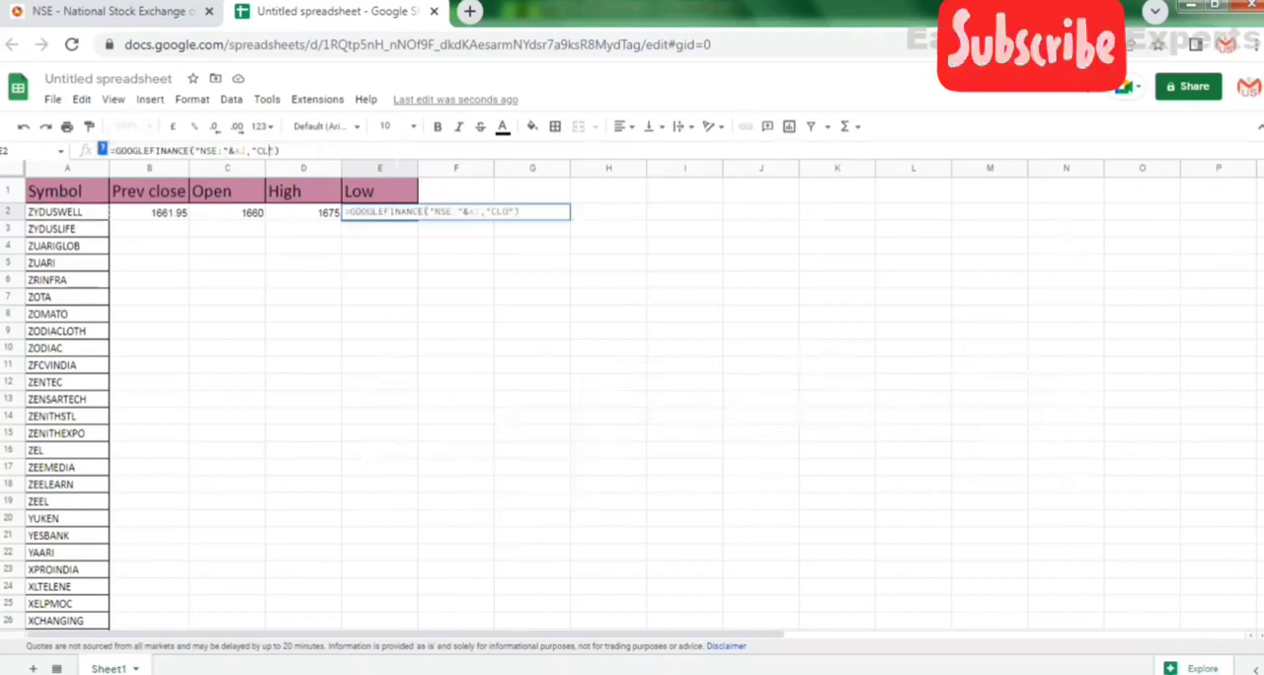
type("LOW")
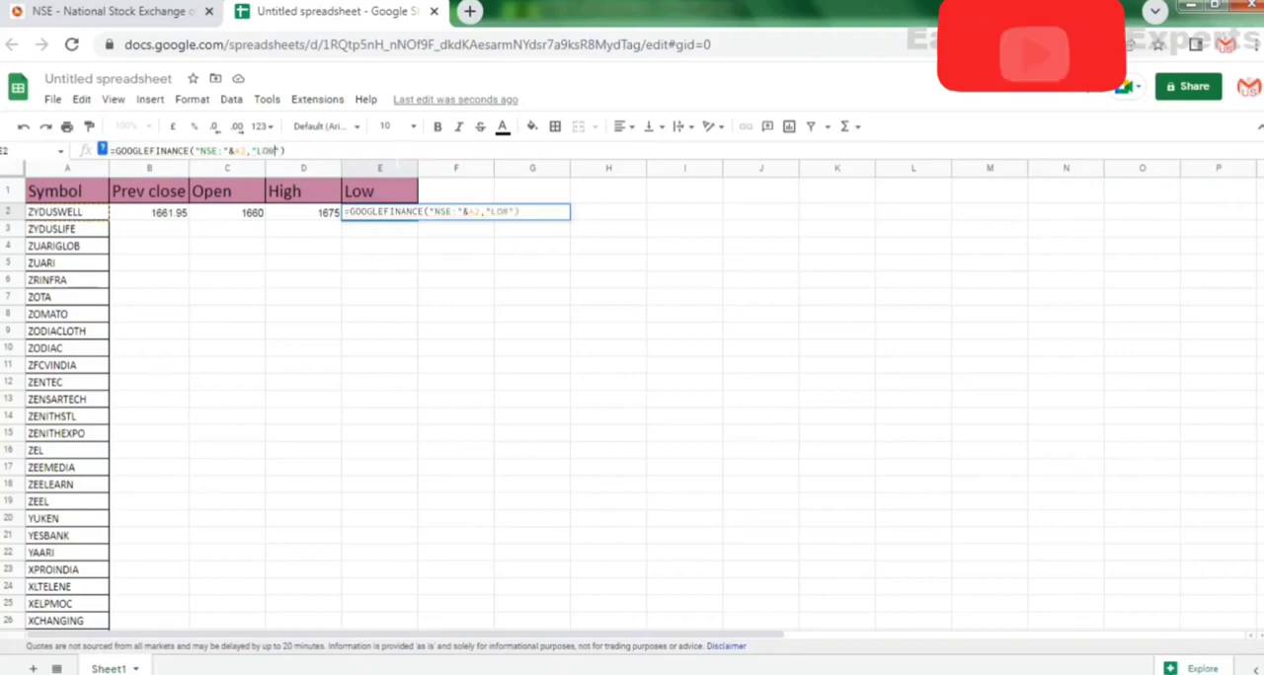
key("Return")
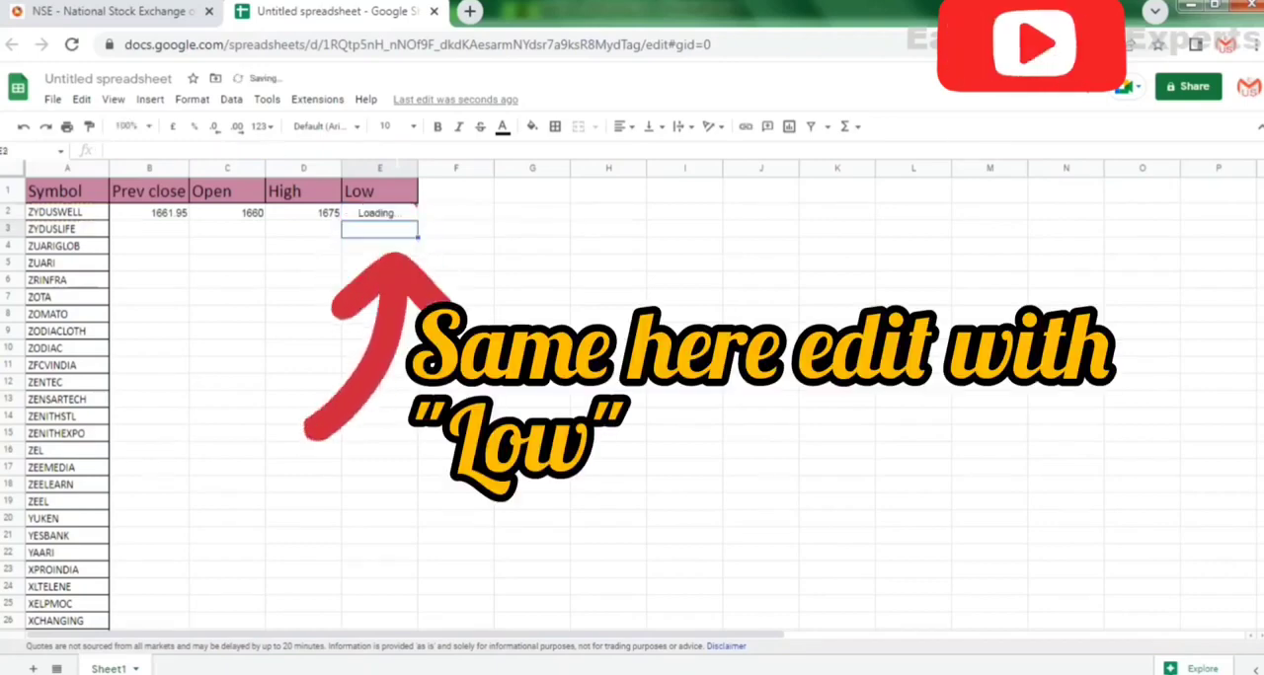
Apply all borders and centre horizontal alignment to columns B through E.
left_click(153, 170)
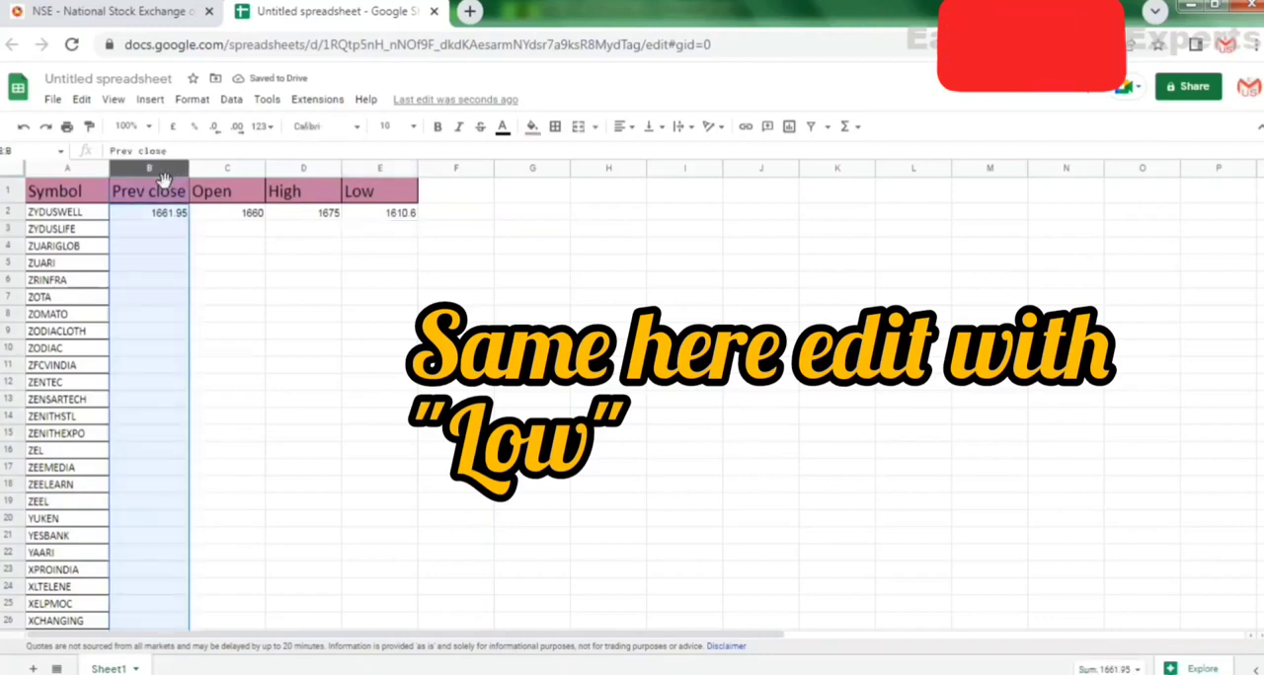
key("shift+Right")
key("shift+Right")
key("shift+Right")
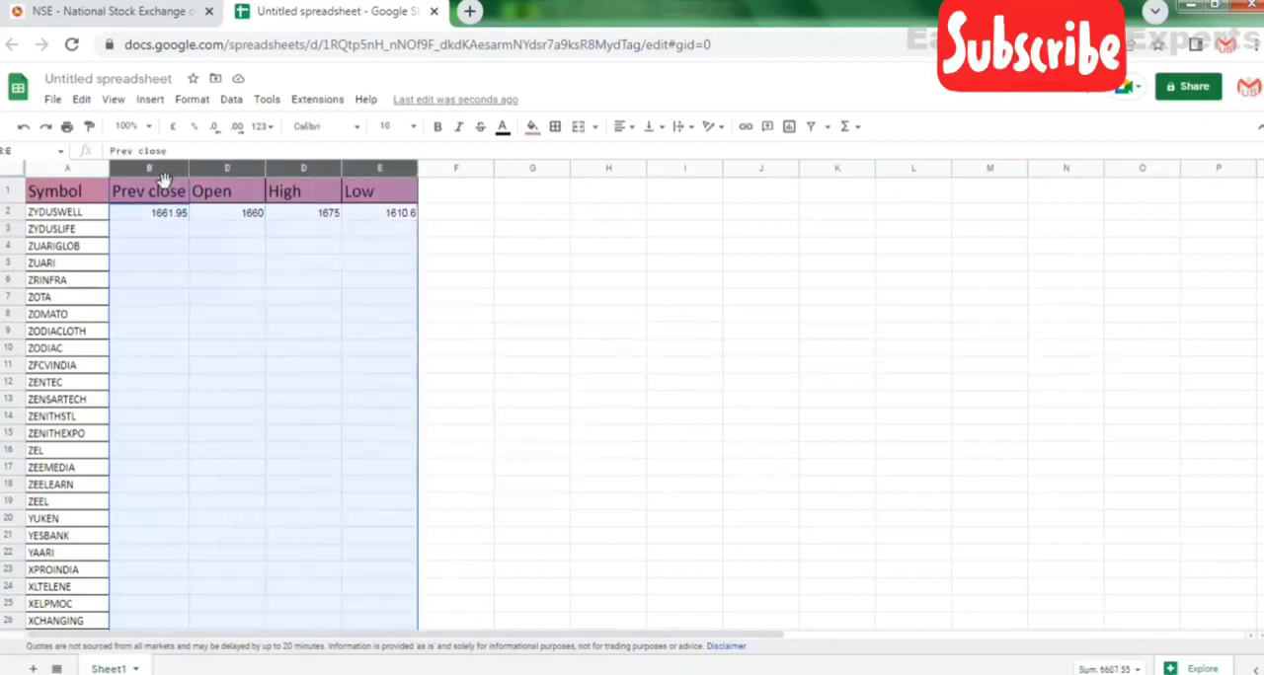
left_click(567, 130)
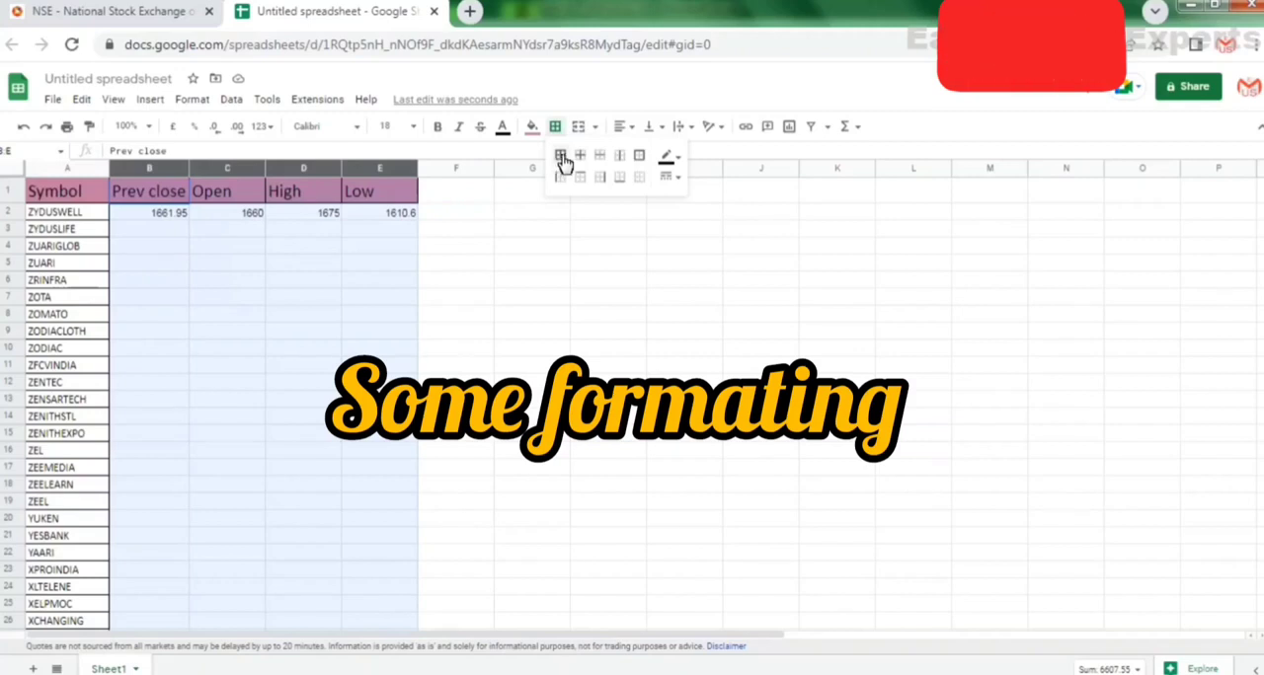
left_click(562, 158)
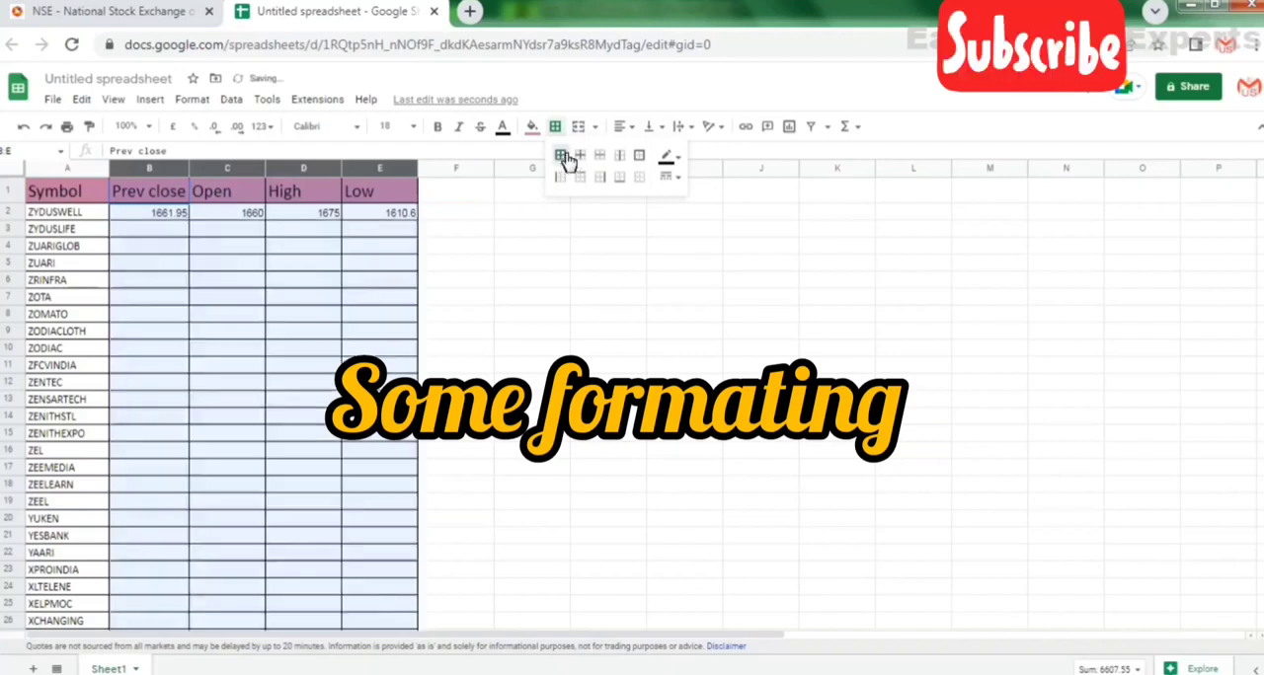
left_click(630, 131)
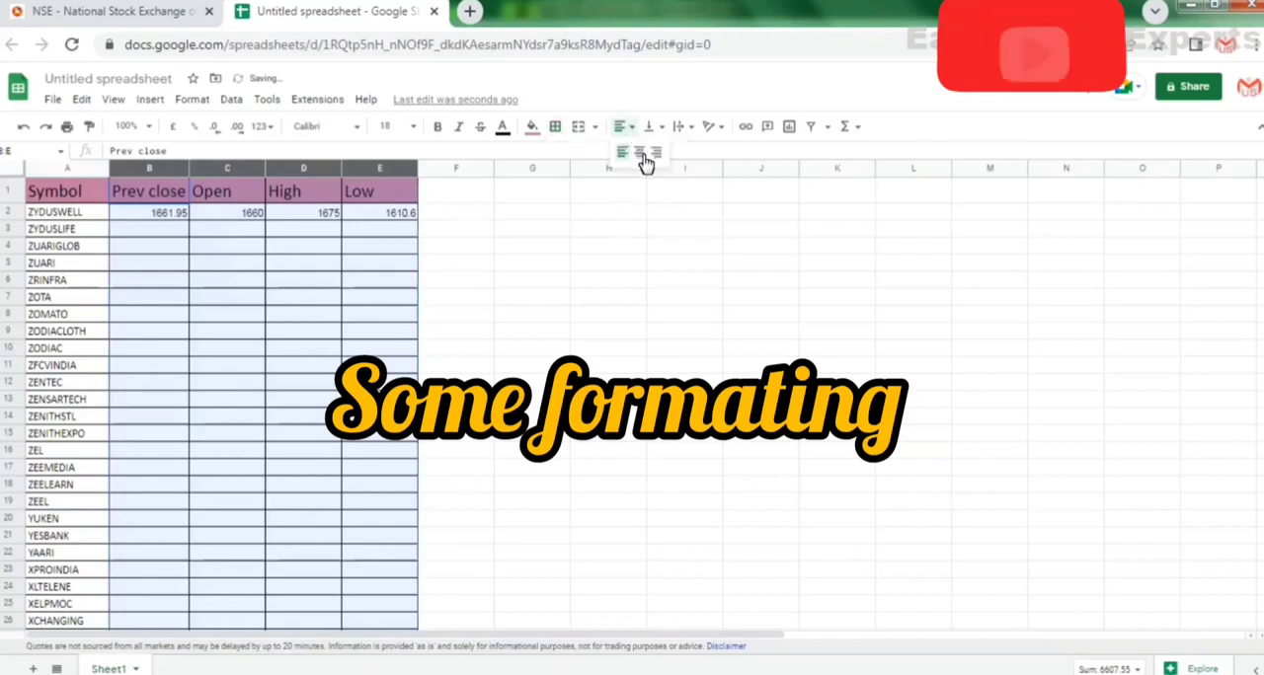
left_click(640, 155)
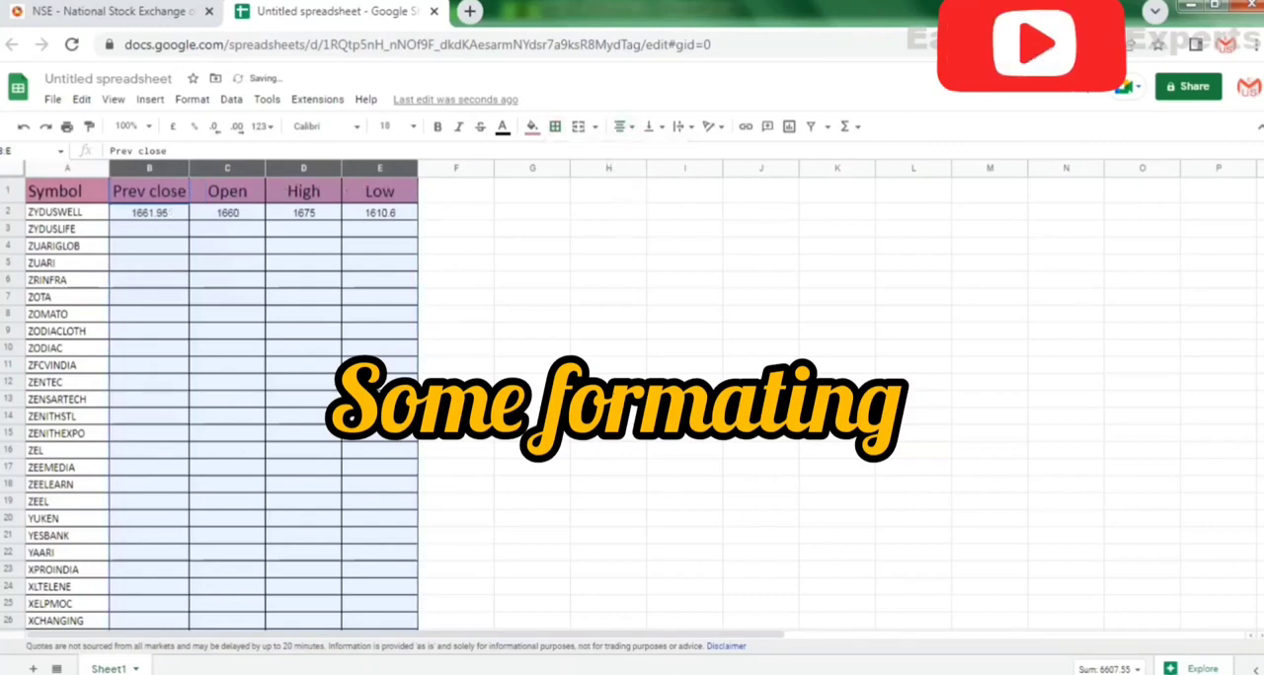
left_click(525, 217)
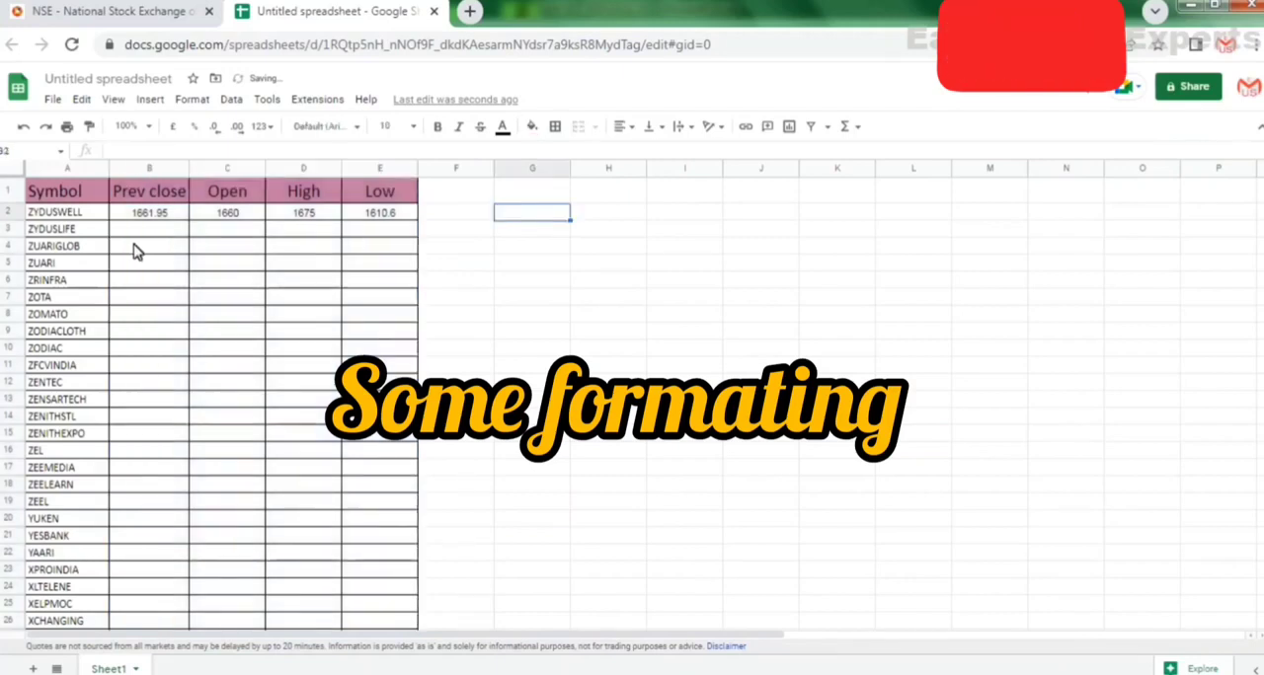
left_click(193, 247)
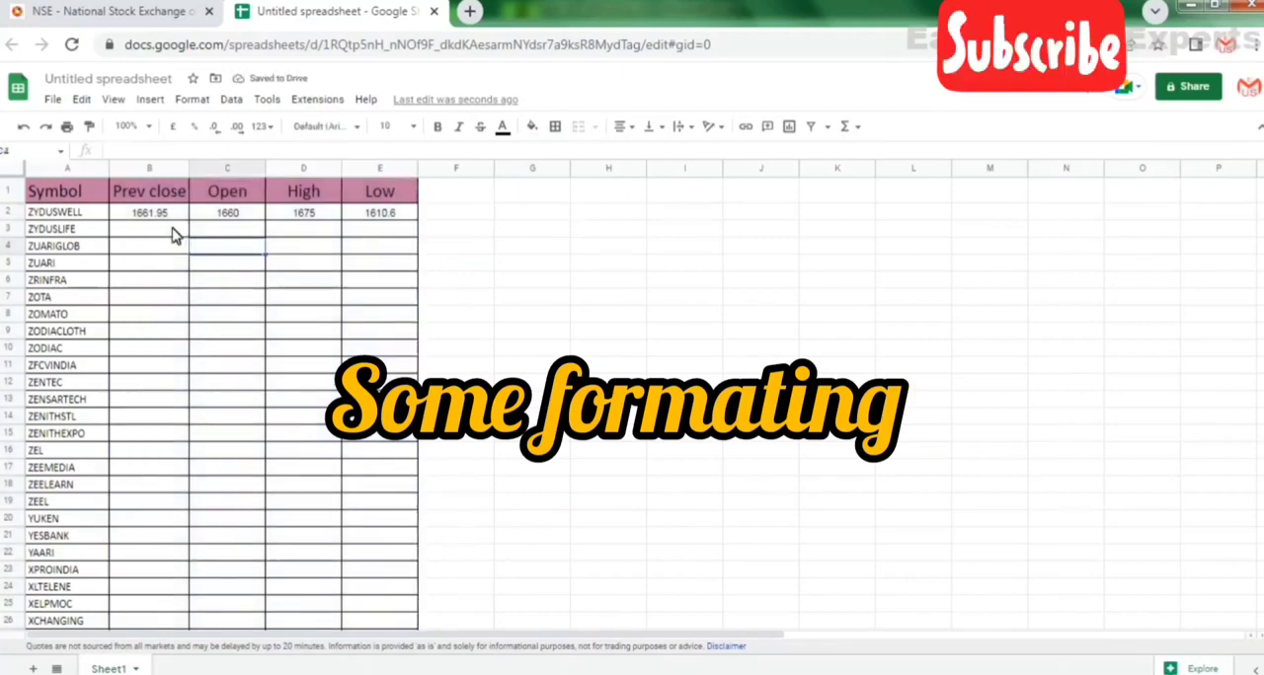
left_click(155, 213)
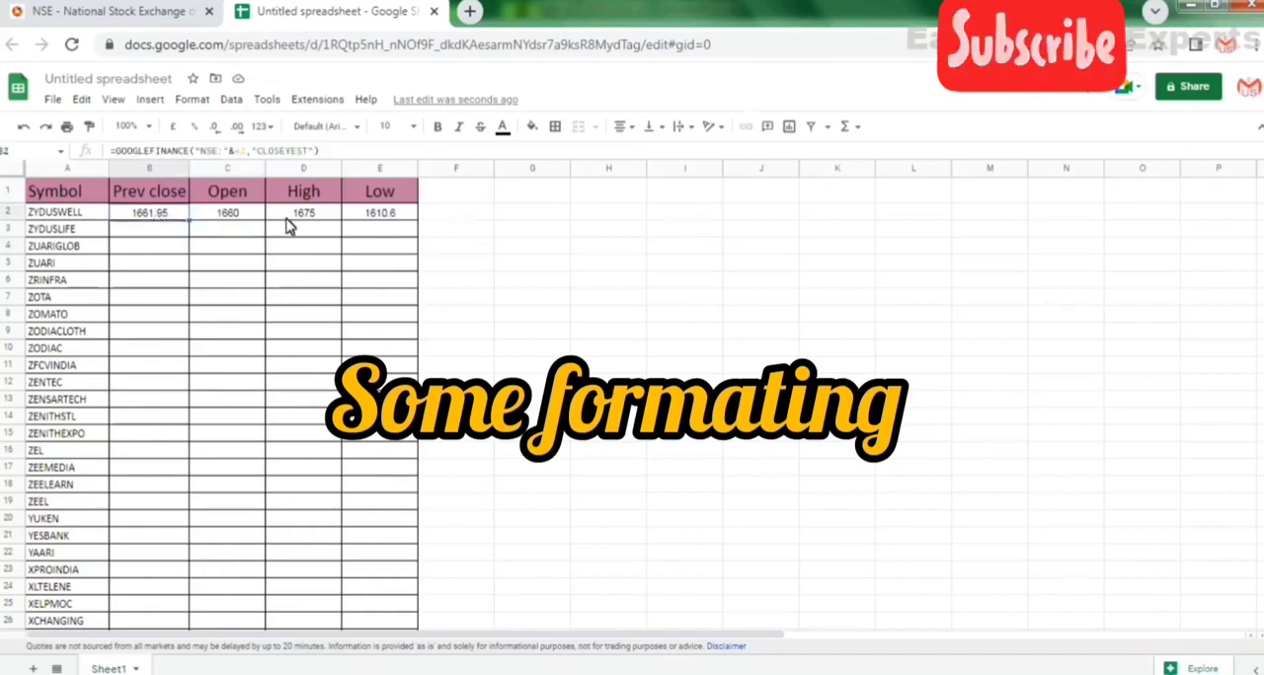
Enter the heading "TODAY'S GROWTH" in cell F1.
left_click(447, 201)
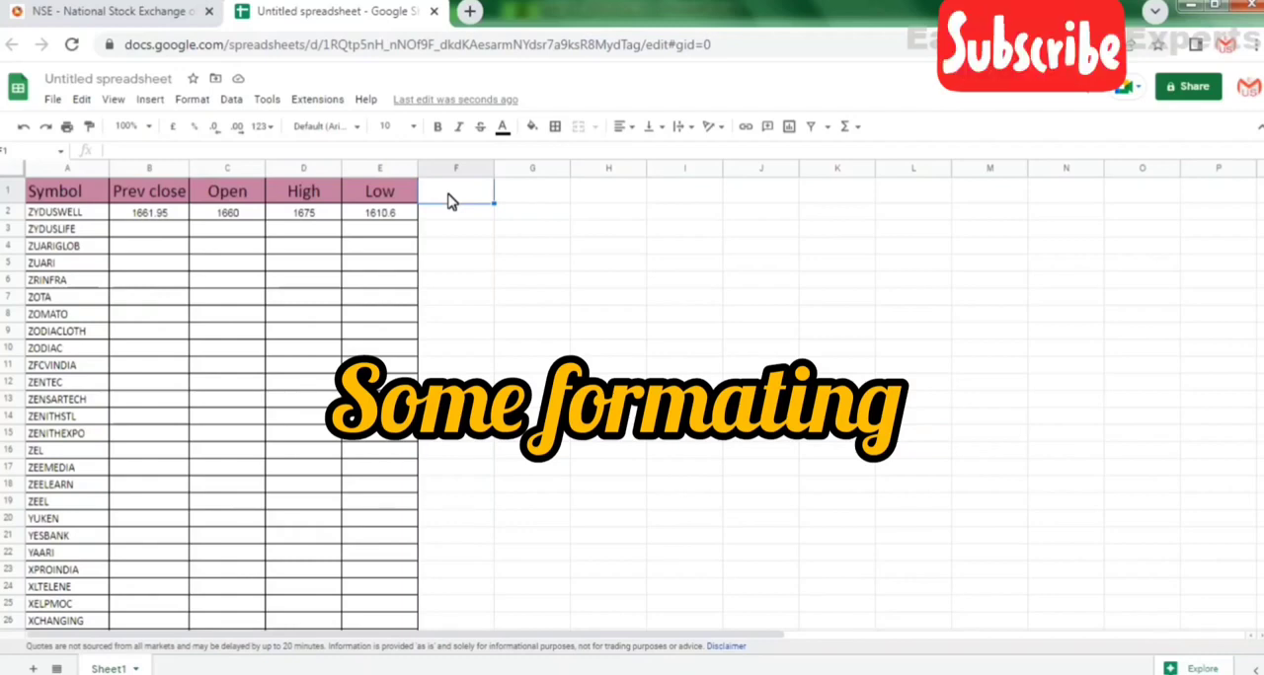
type("TODAY")
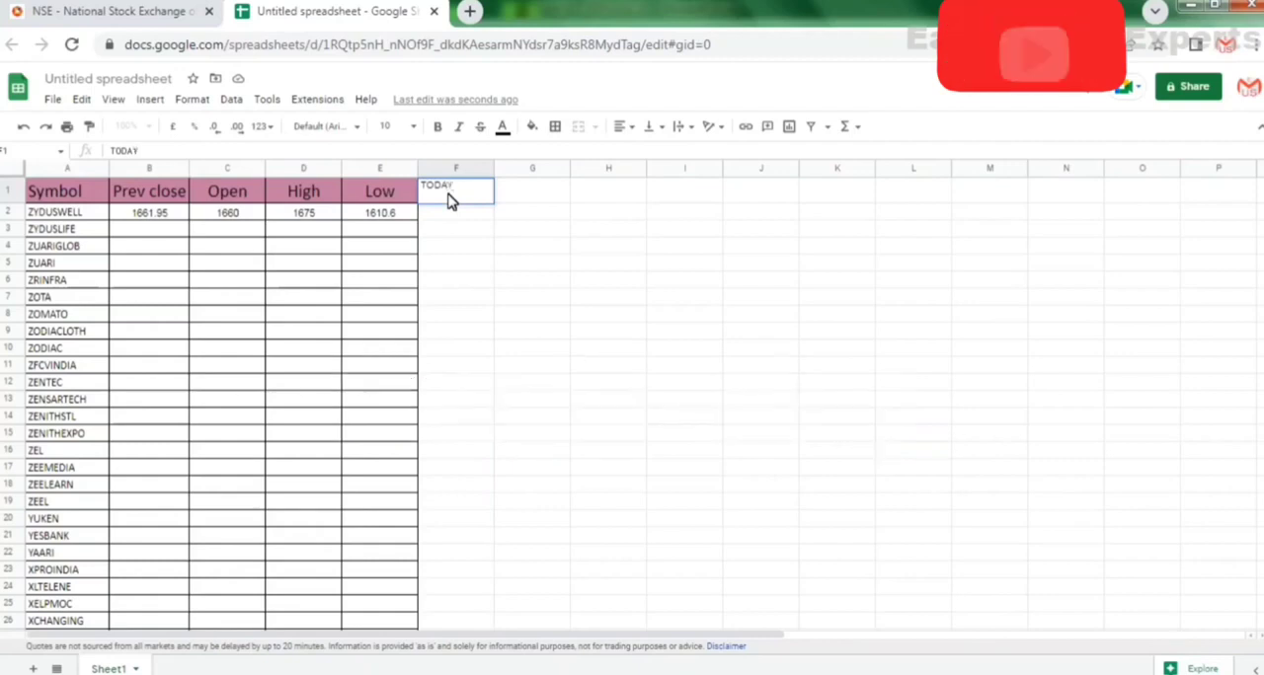
type("'S")
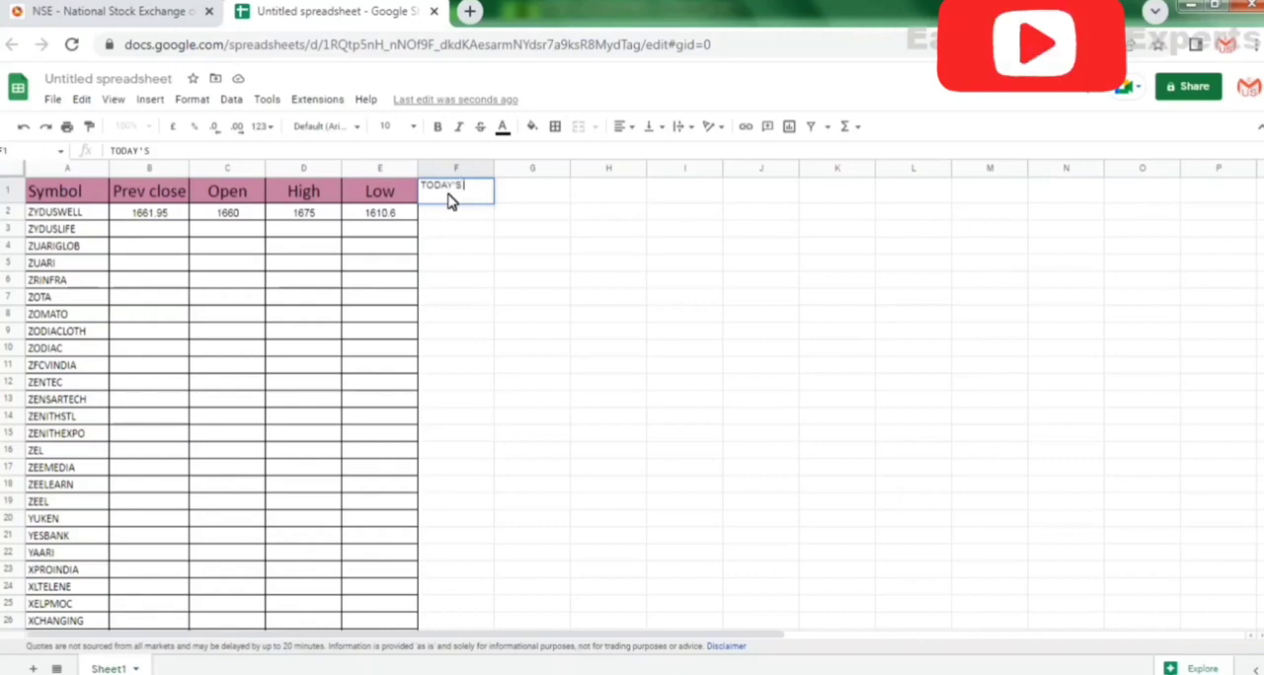
type(" GR")
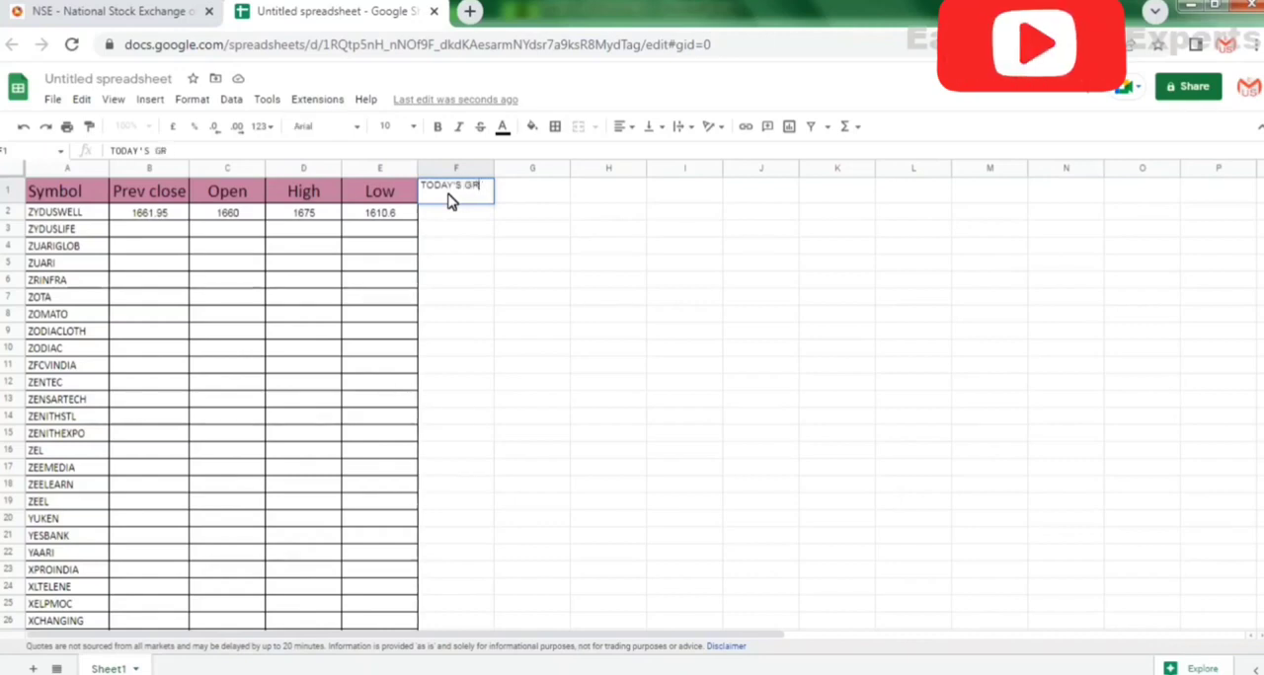
type("OWTH")
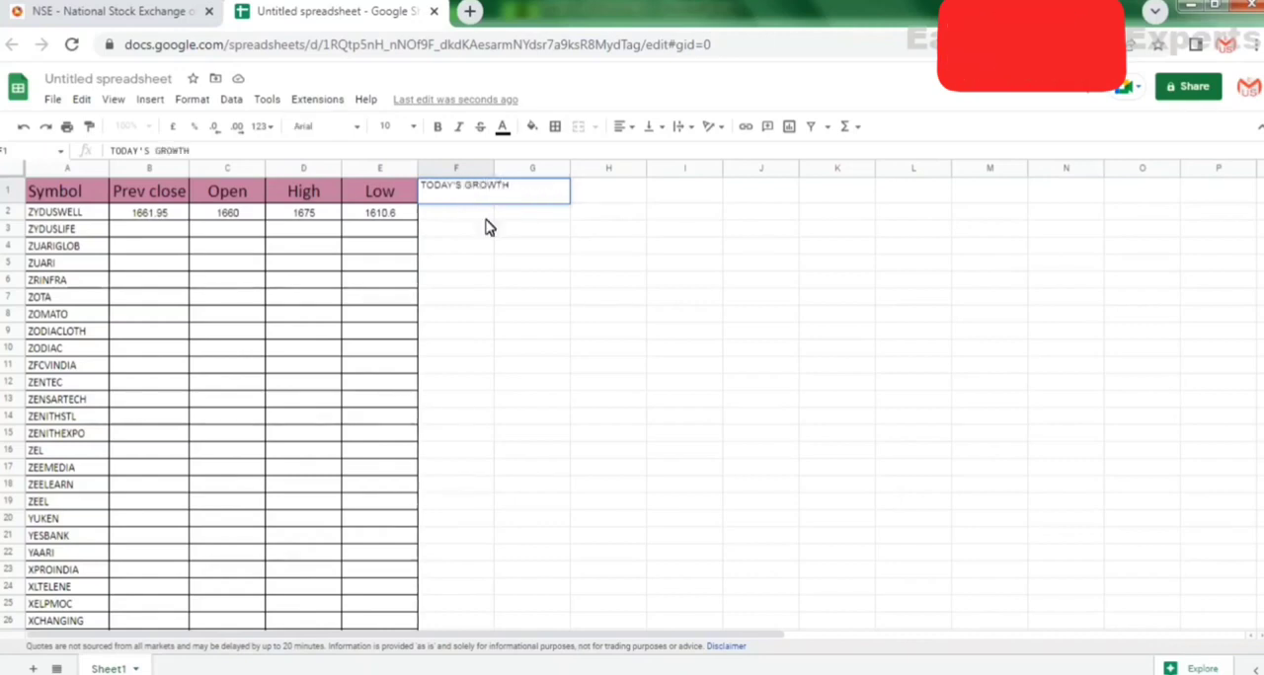
left_click(507, 235)
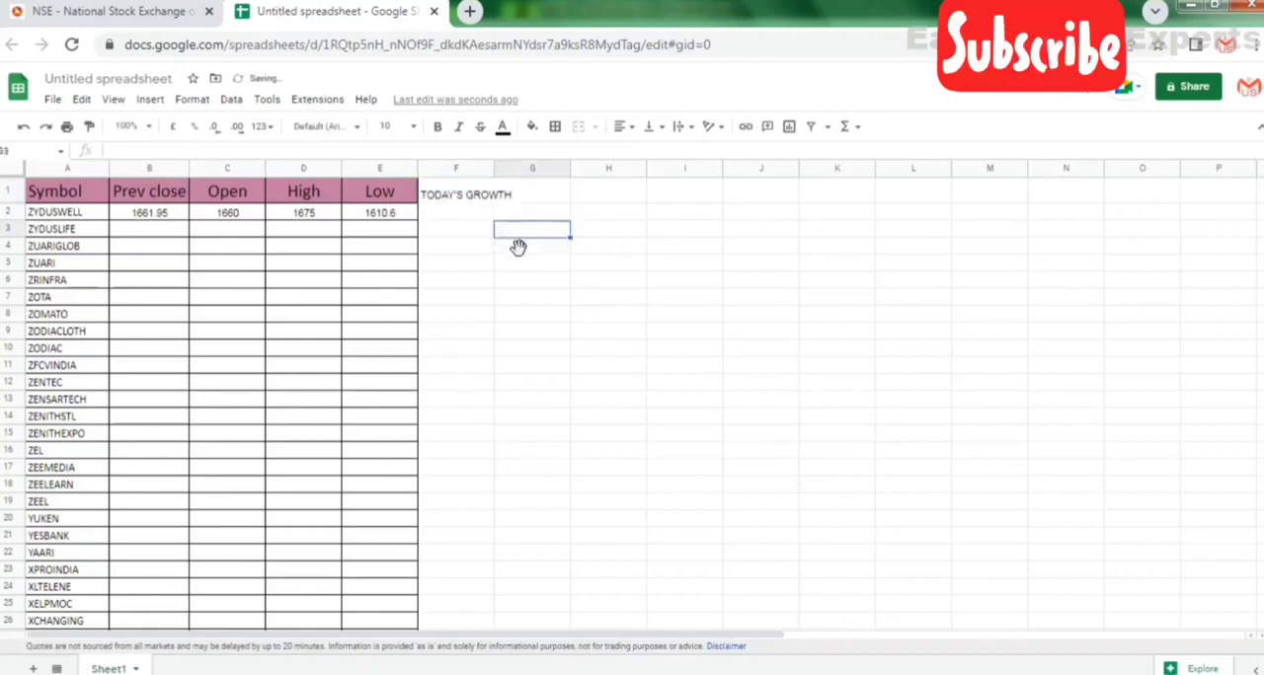
Copy the Low heading's formatting onto cell F1 and widen column F to fit the whole heading.
left_click(382, 198)
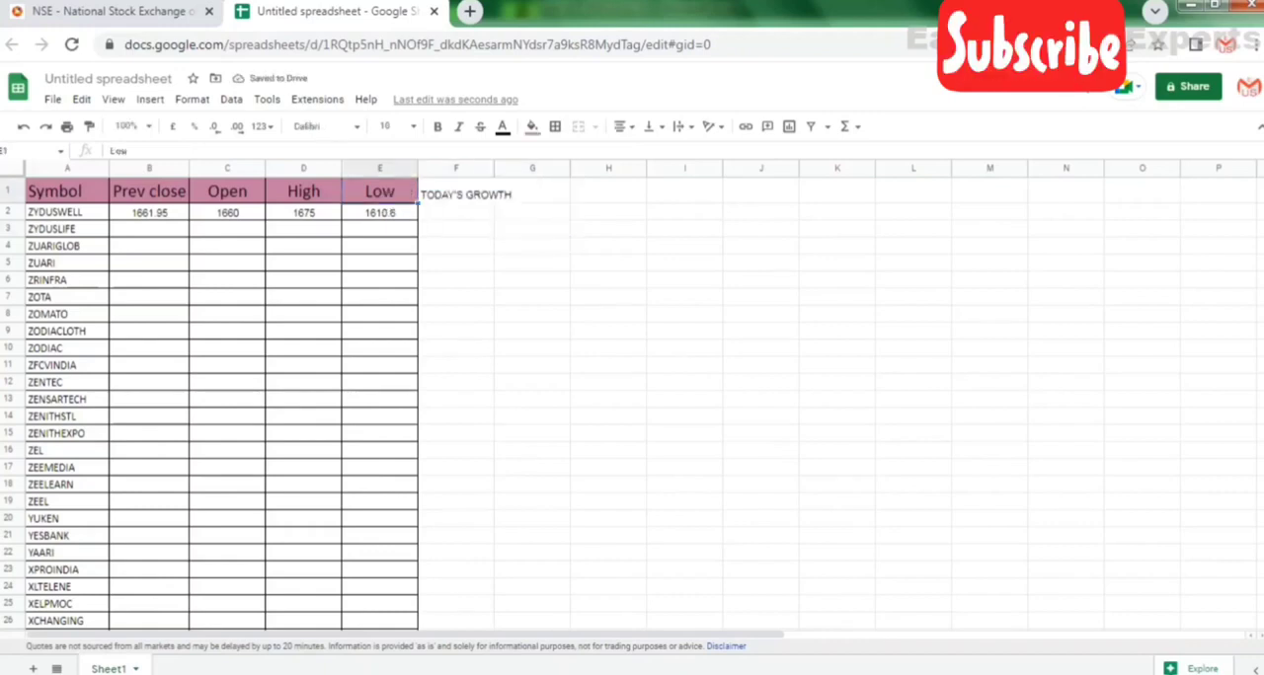
left_click(91, 128)
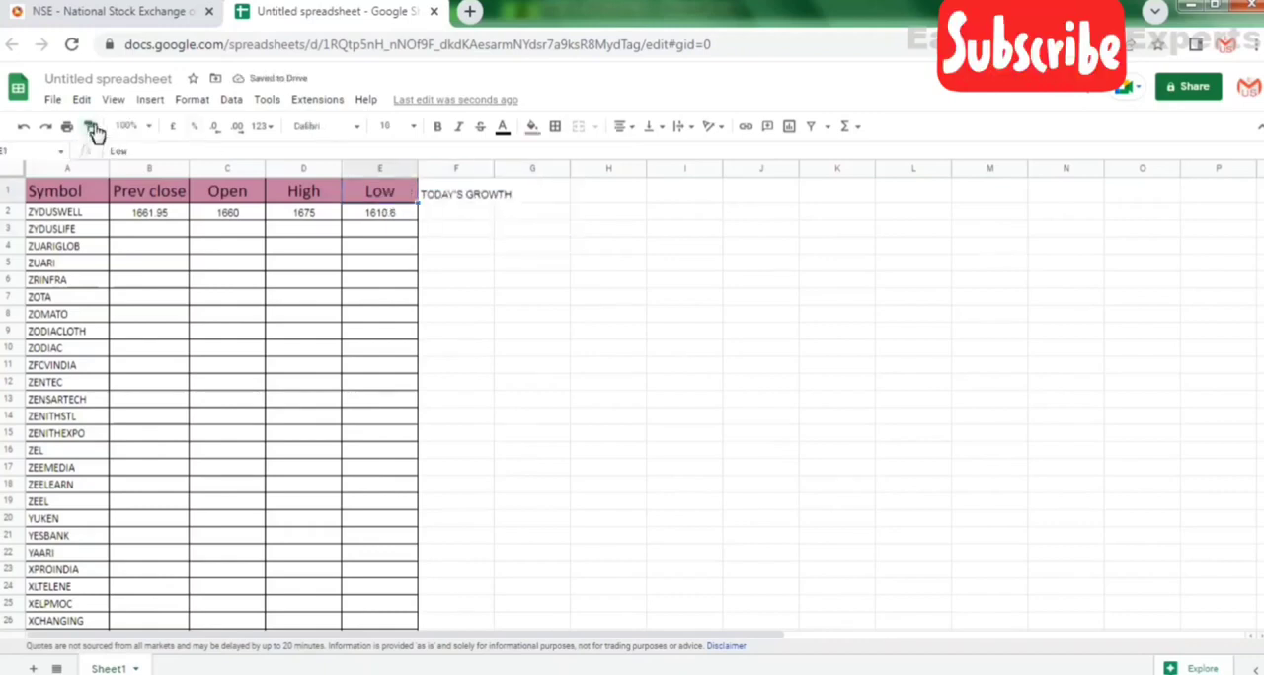
left_click(459, 202)
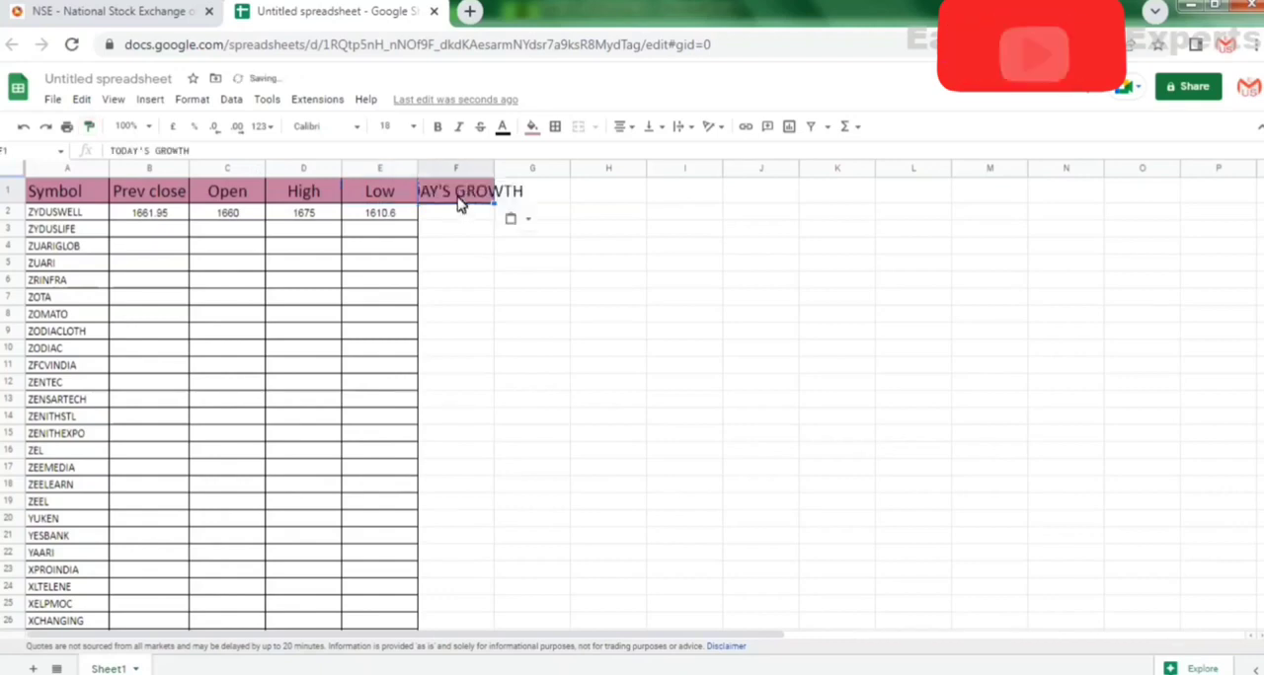
left_click_drag(503, 170, 581, 189)
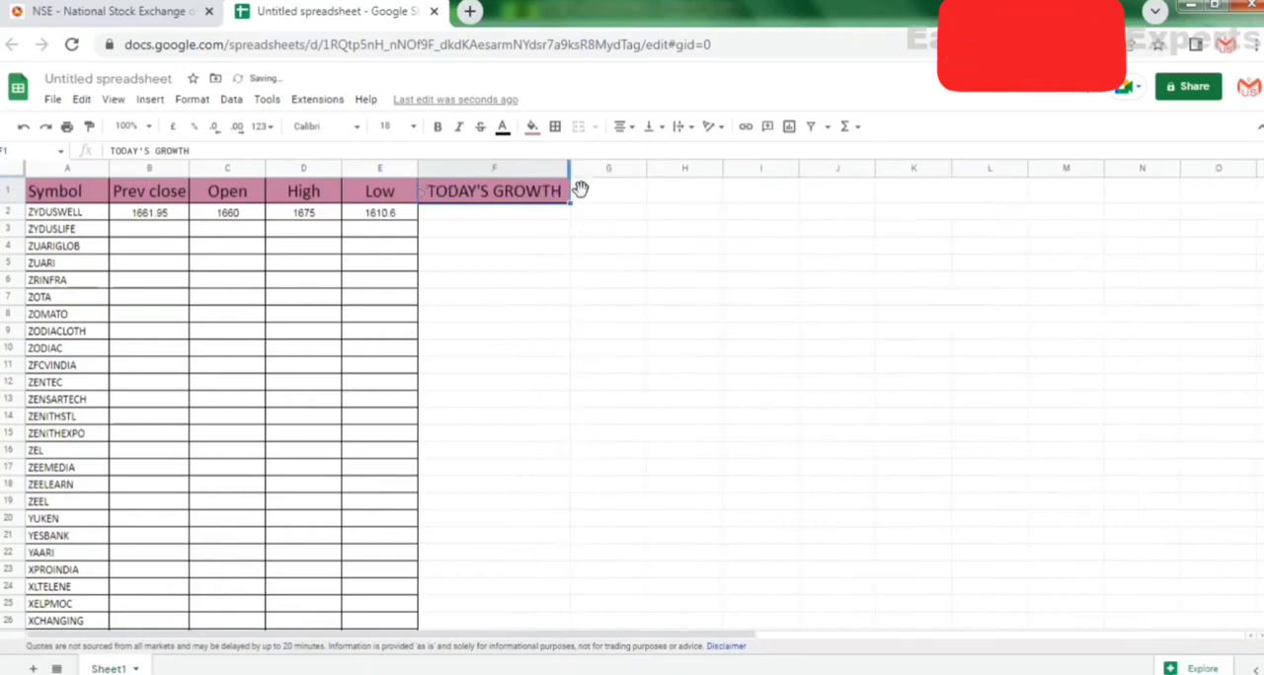
Apply all borders to the entire TODAY'S GROWTH column.
left_click(501, 217)
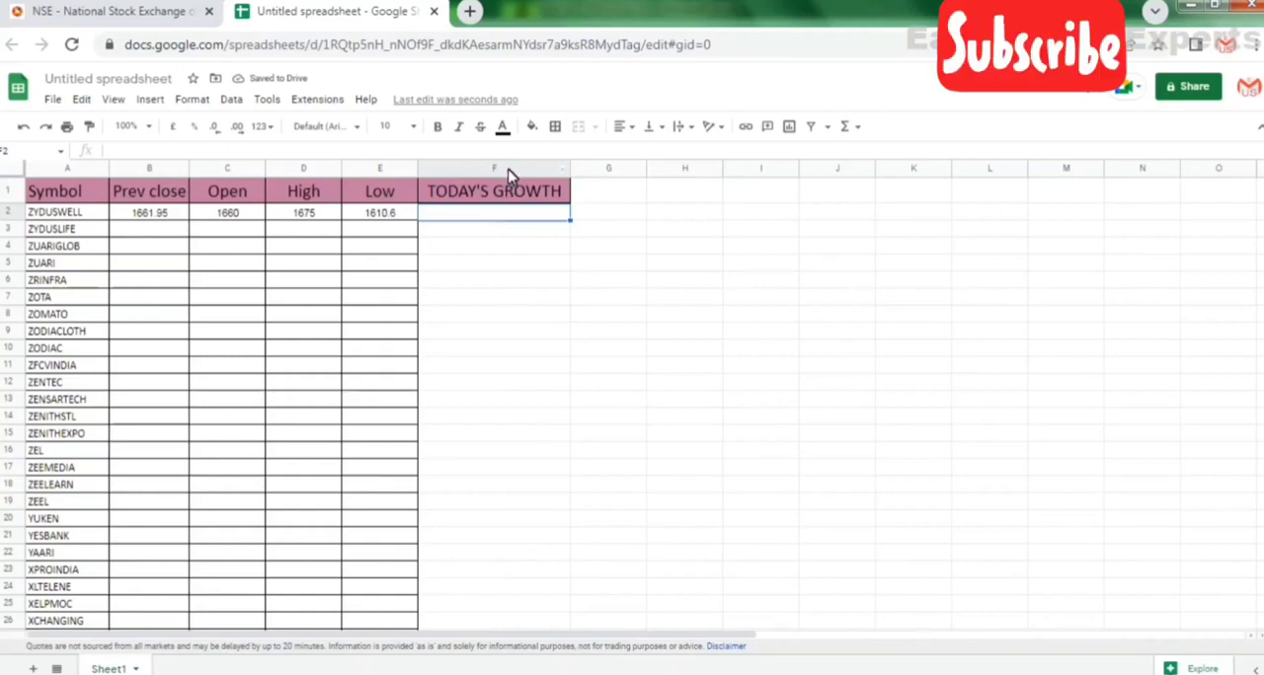
left_click(515, 167)
left_click(557, 128)
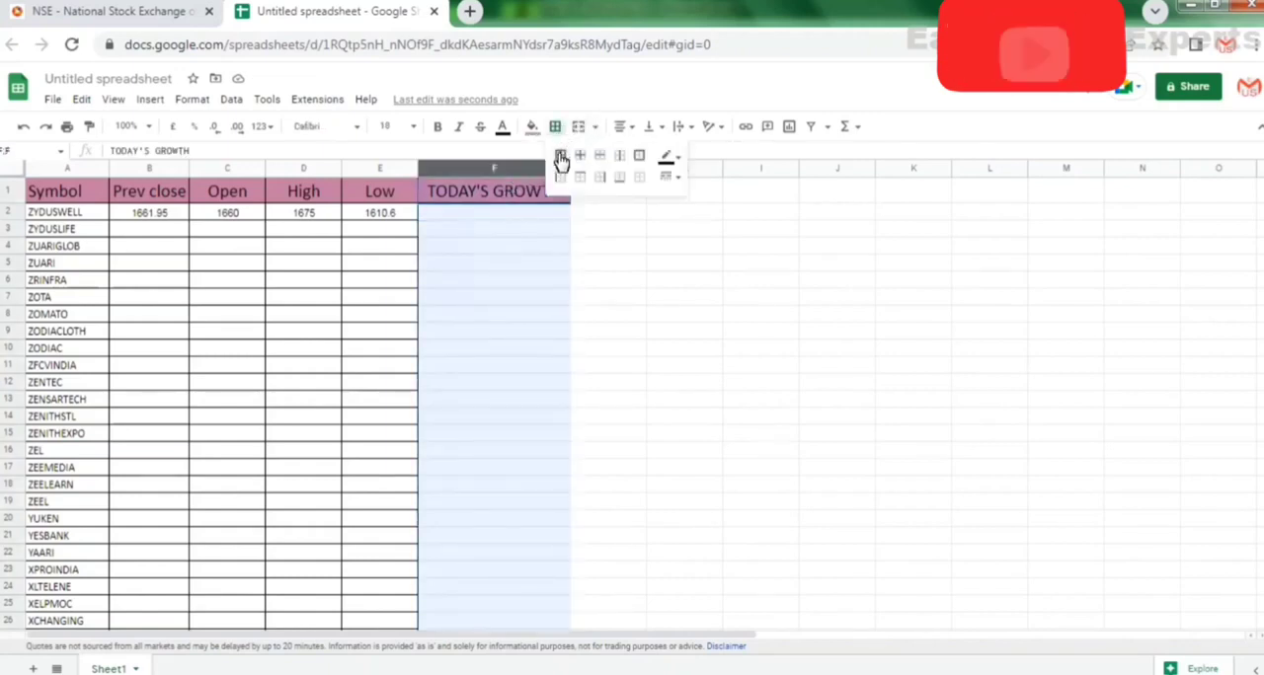
left_click(560, 161)
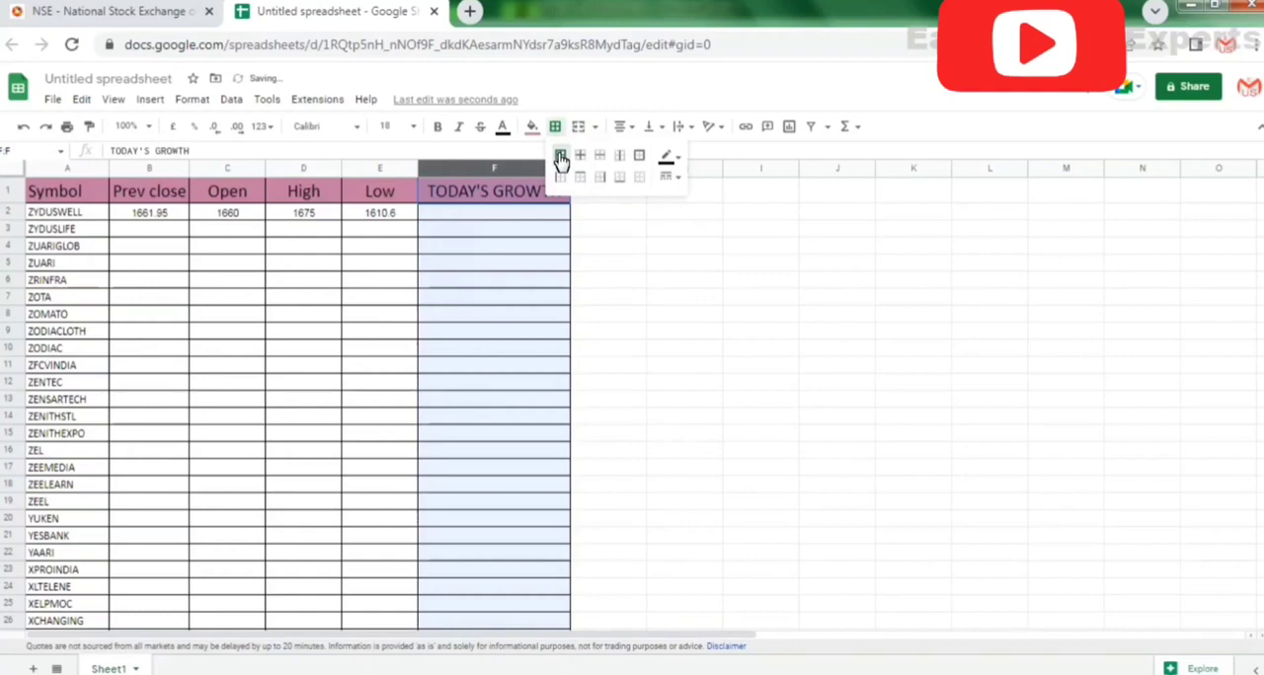
left_click(495, 219)
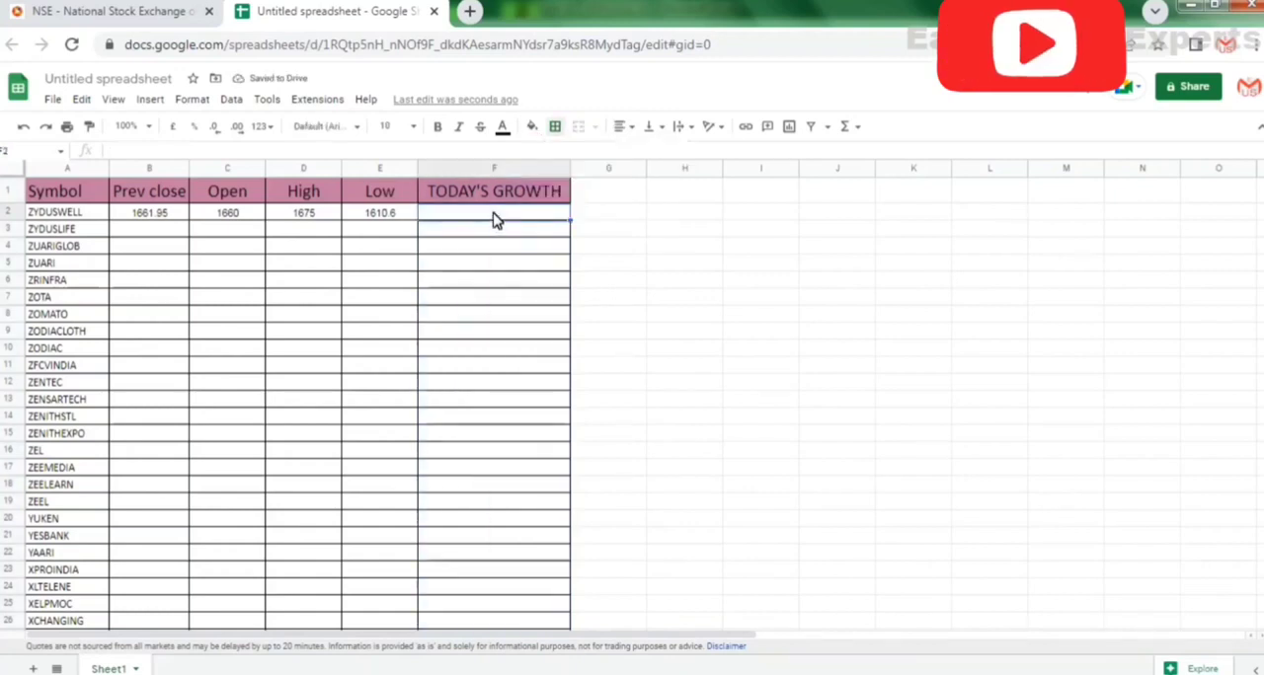
type("=")
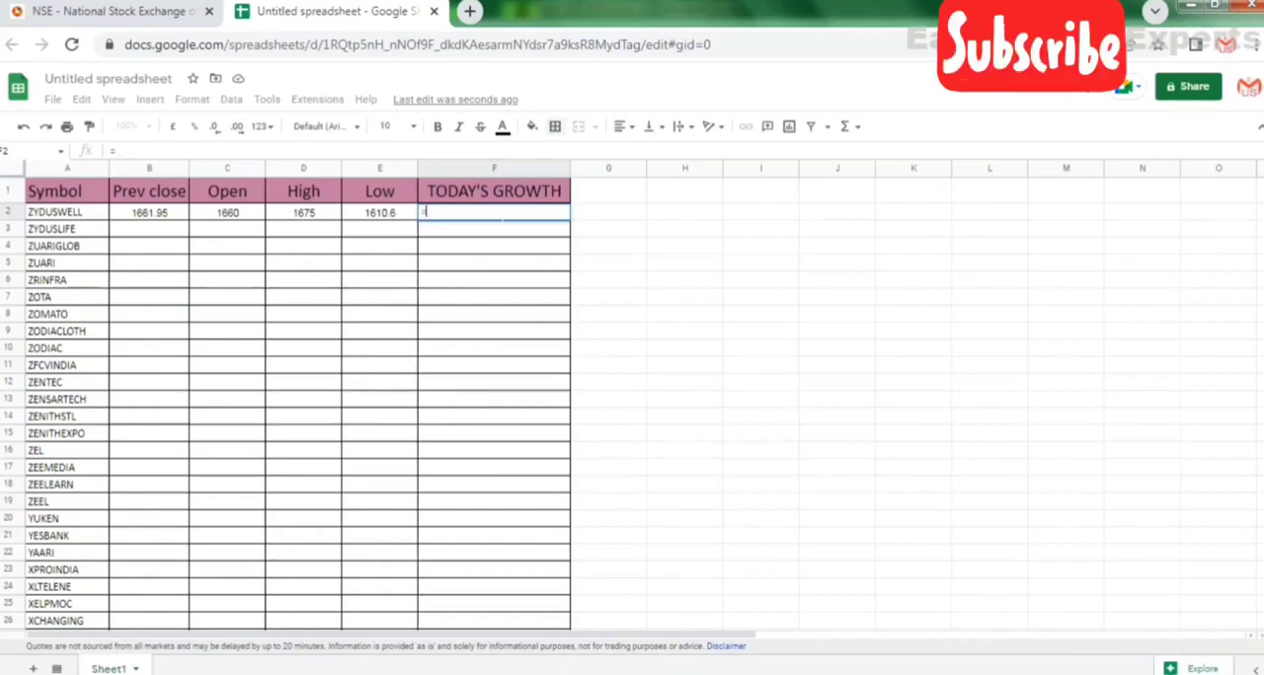
key("Left")
key("Left")
key("Left")
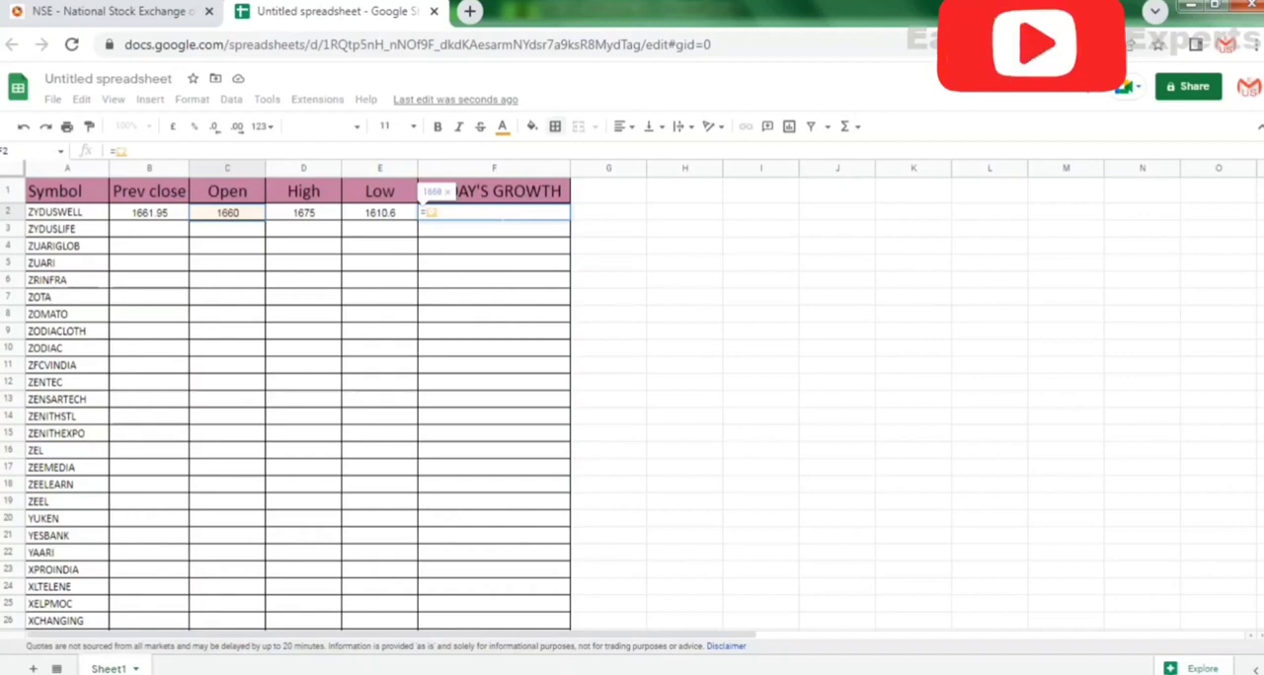
type("-")
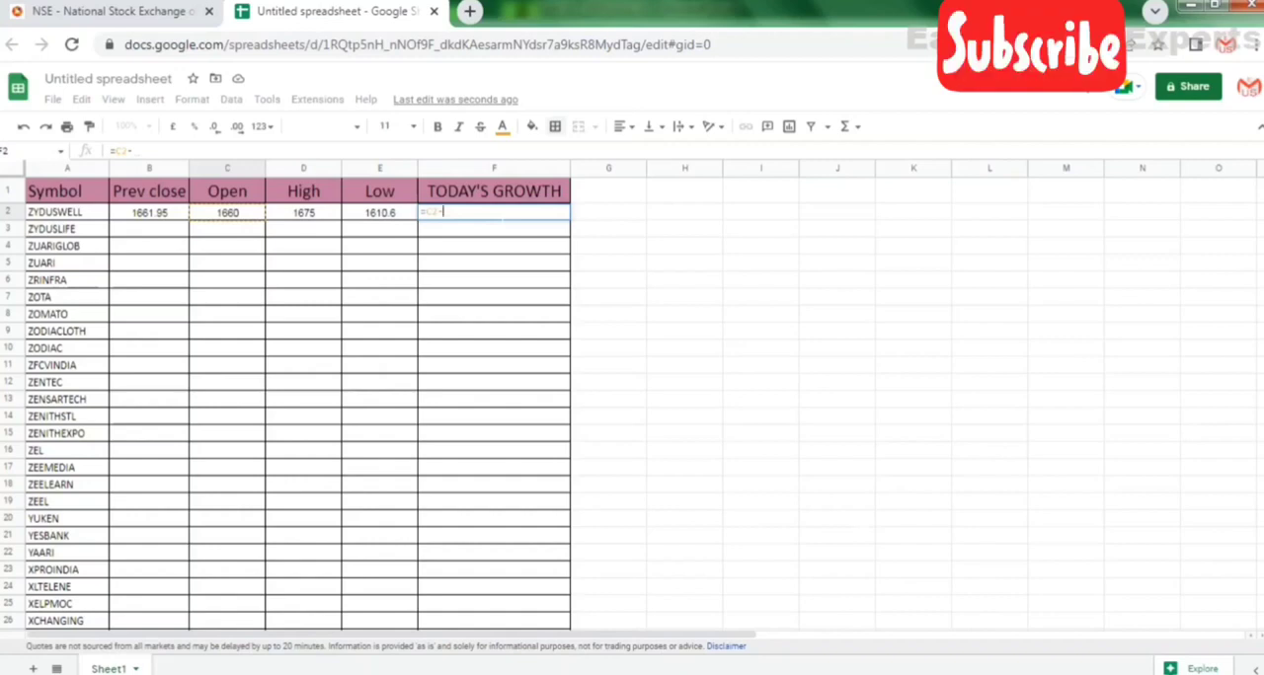
key("BackSpace")
key("BackSpace")
key("BackSpace")
key("BackSpace")
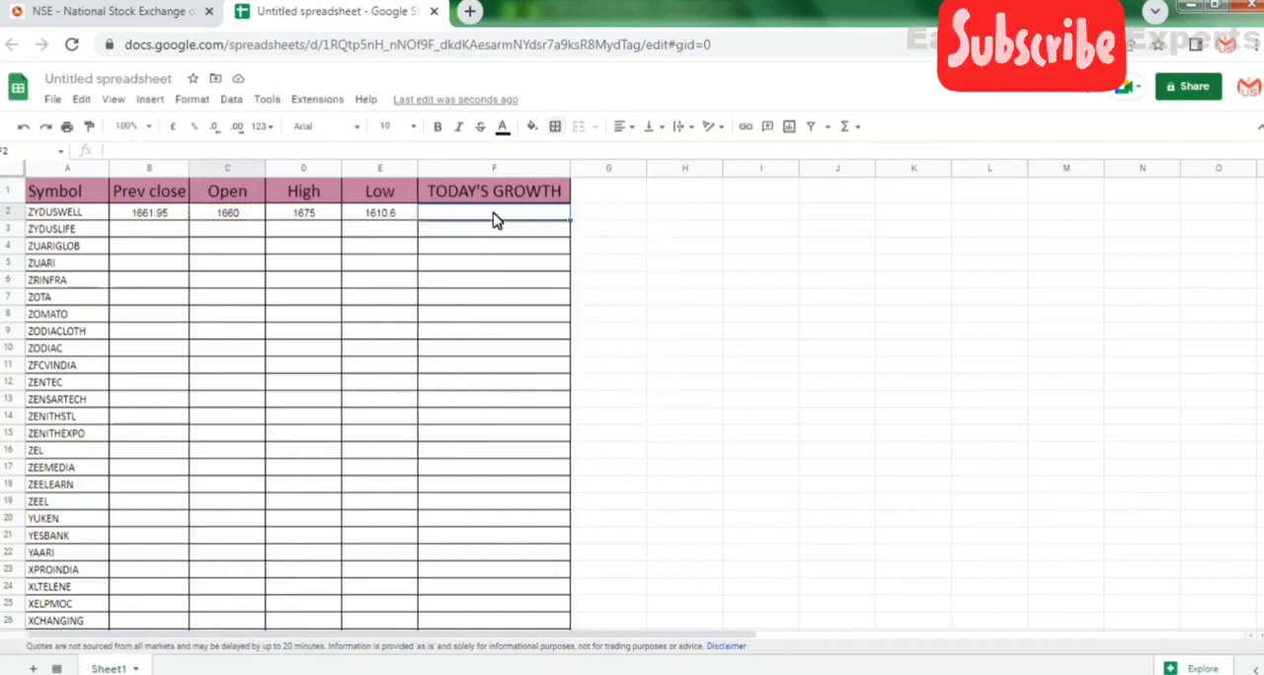
Try inserting one column between High and Low, and undo the insertion.
left_click(404, 176)
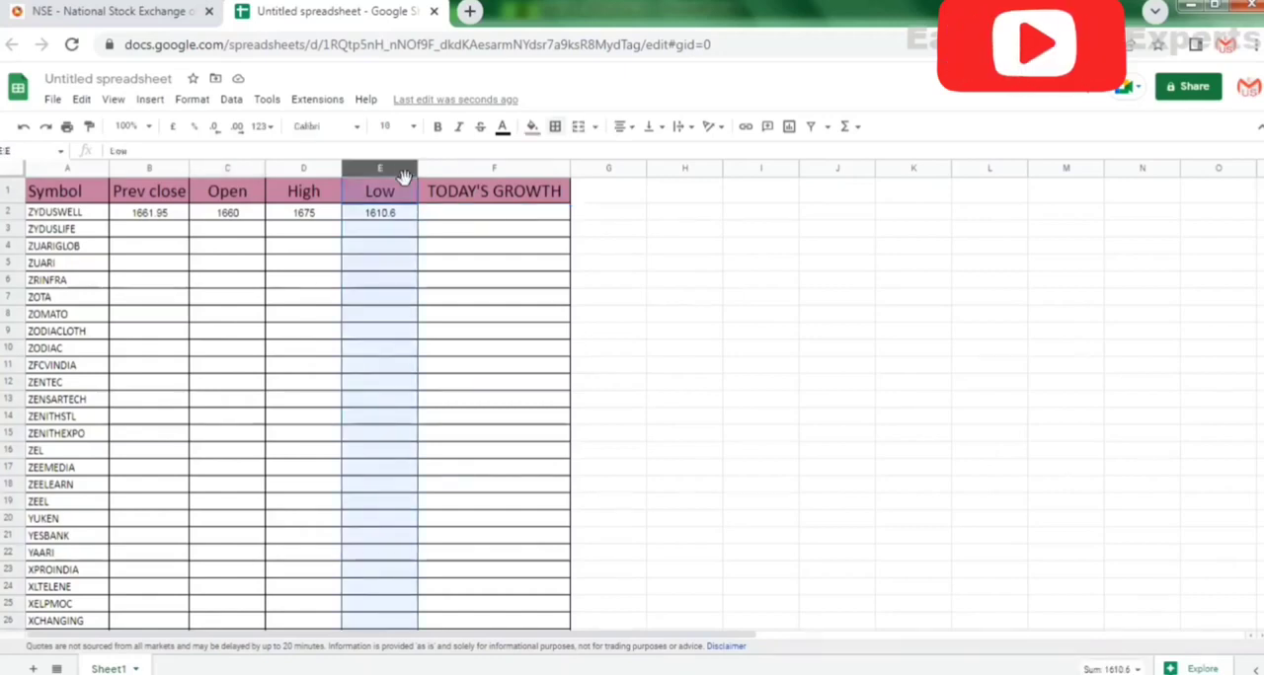
right_click(404, 175)
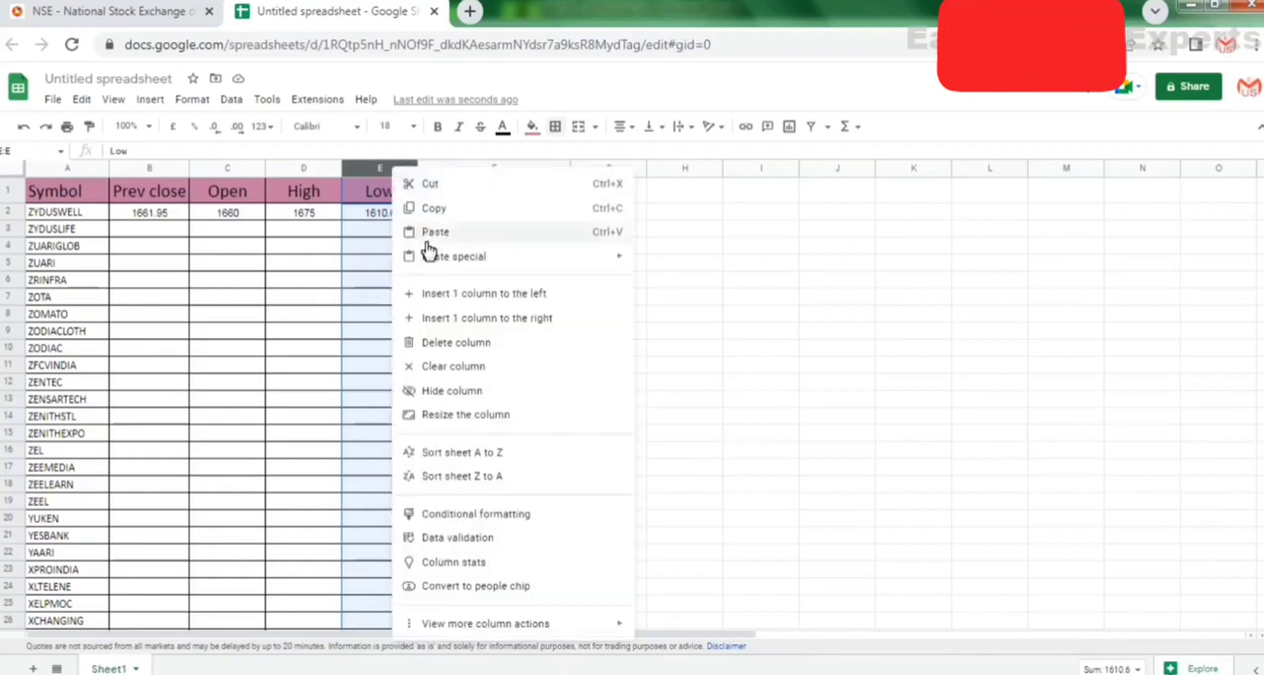
left_click(453, 295)
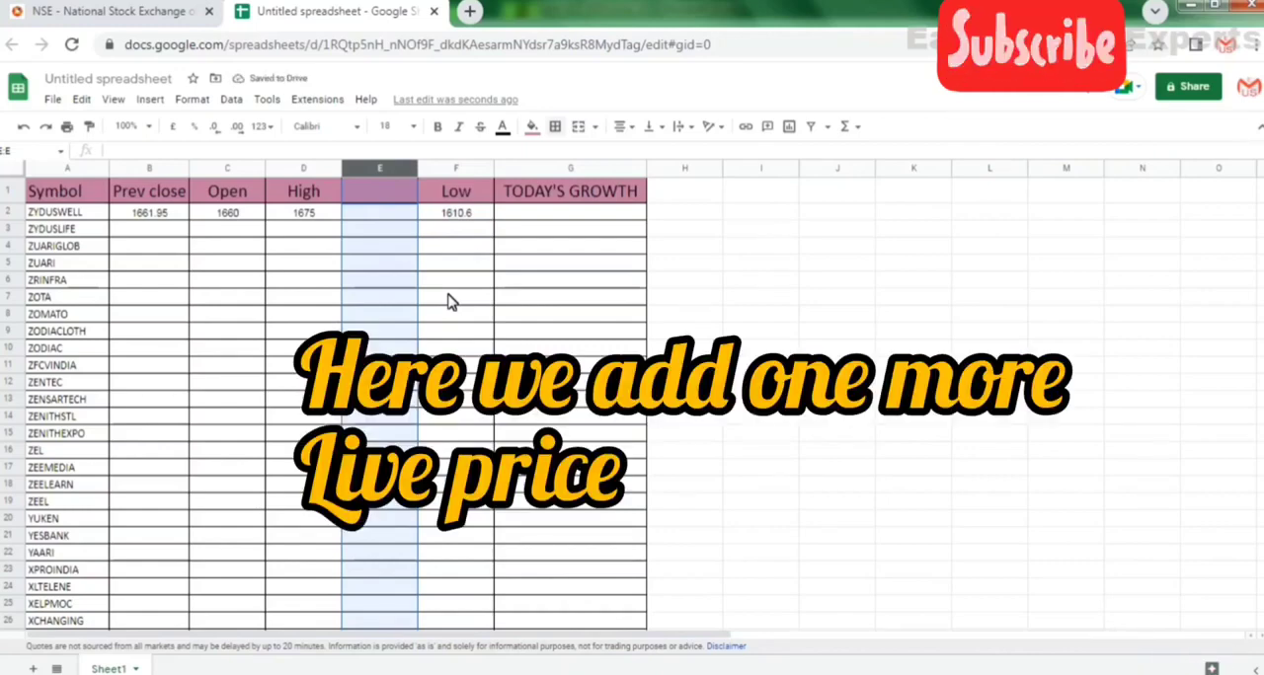
key("ctrl+z")
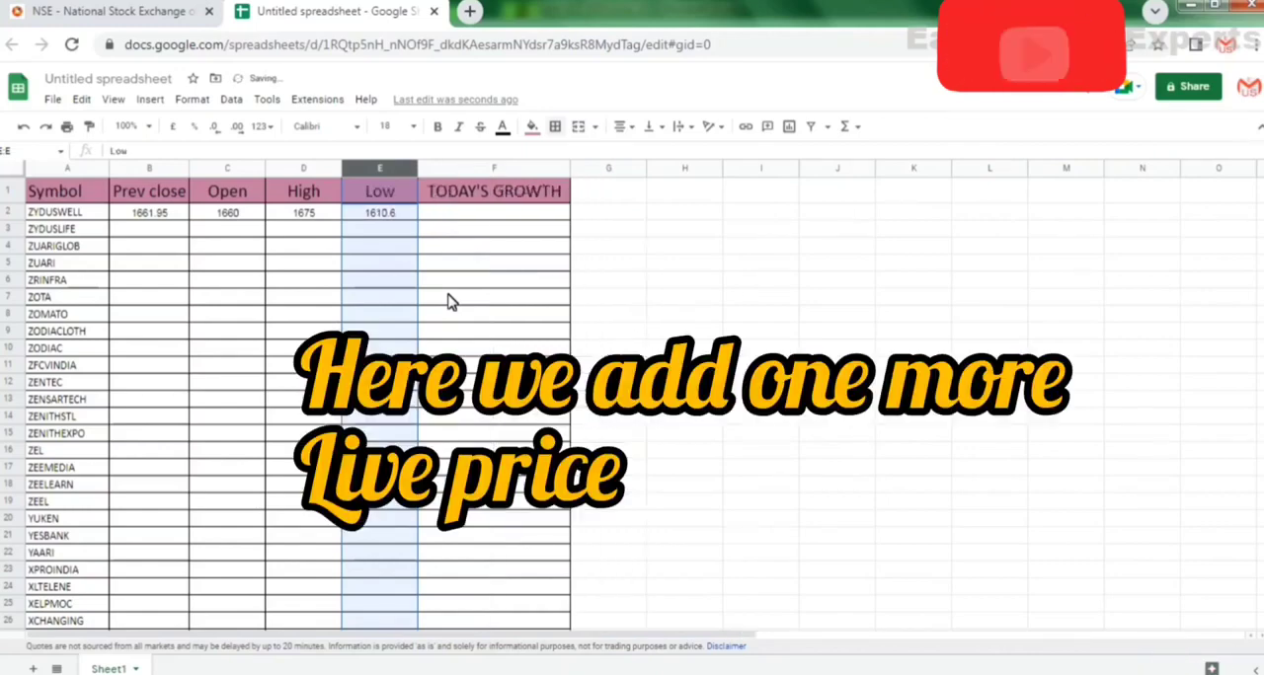
Insert one column between the Low and TODAY'S GROWTH columns.
right_click(390, 199)
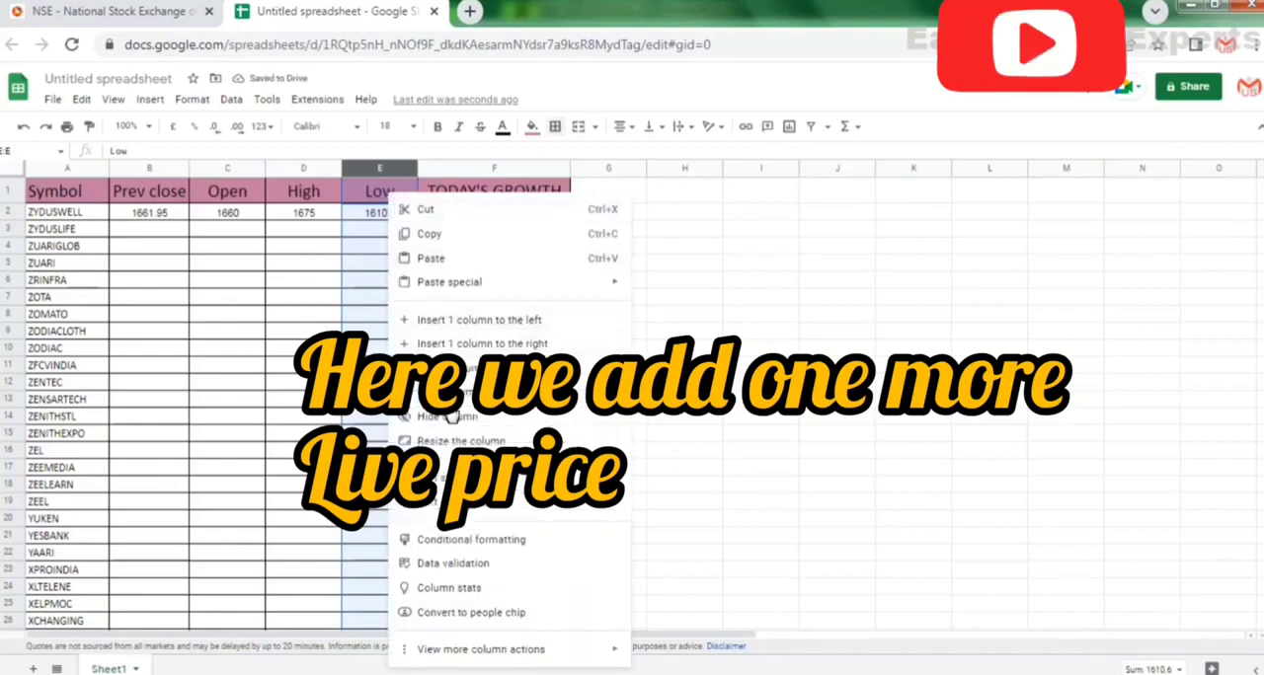
left_click(464, 352)
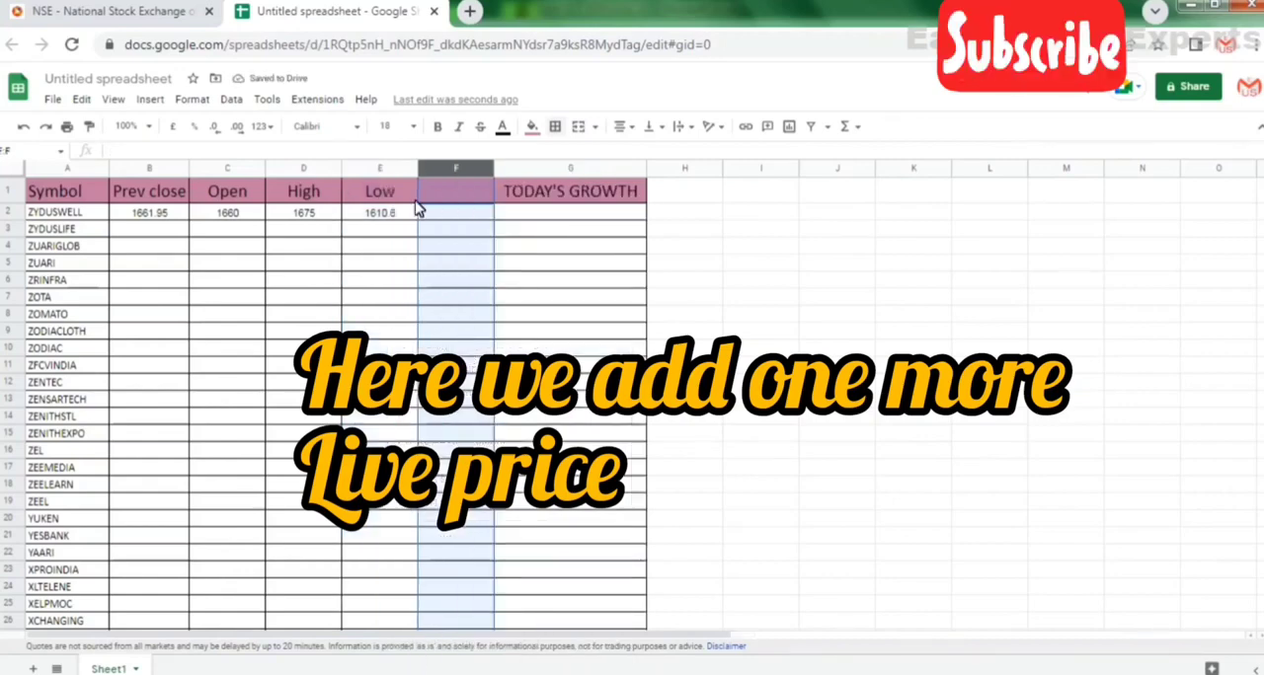
left_click(444, 191)
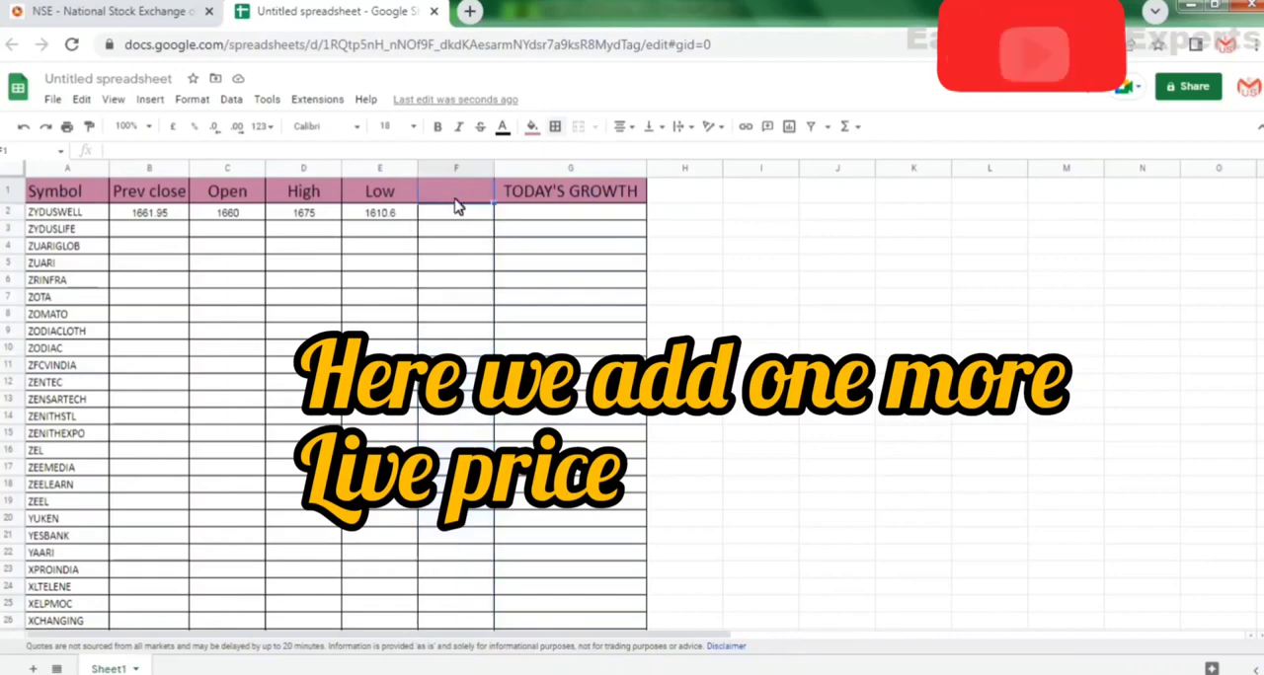
type("CU")
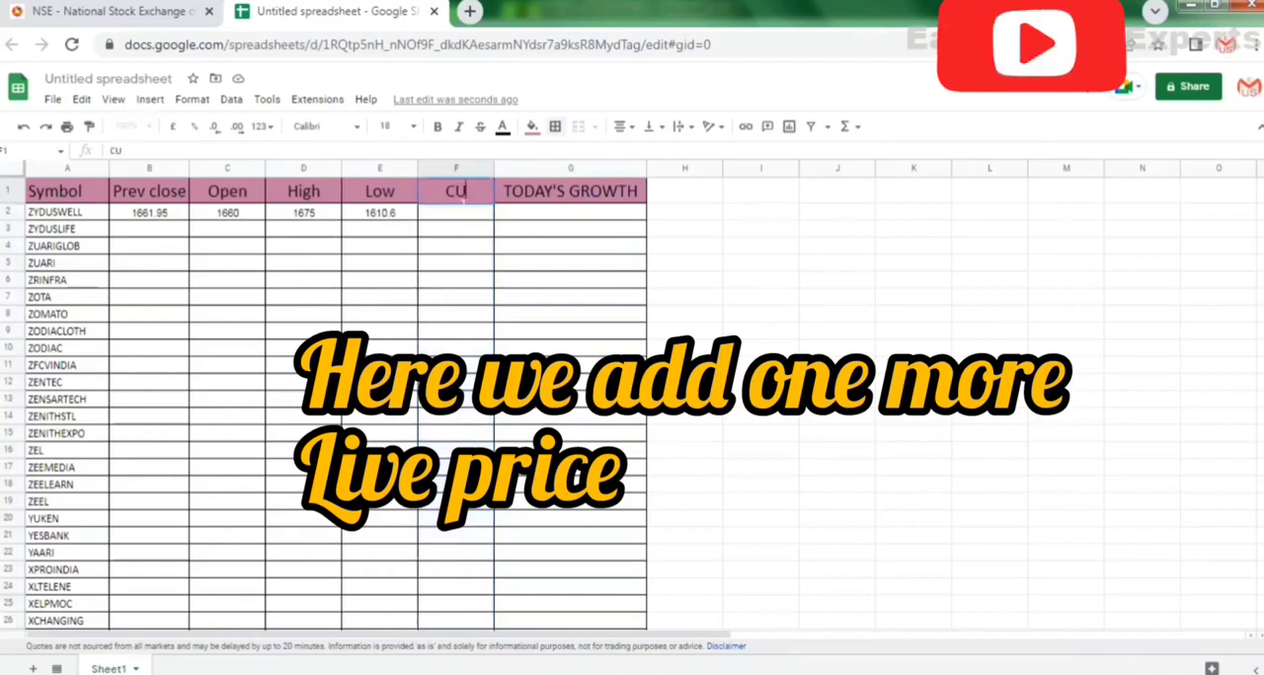
type("RRENT")
key("BackSpace")
key("BackSpace")
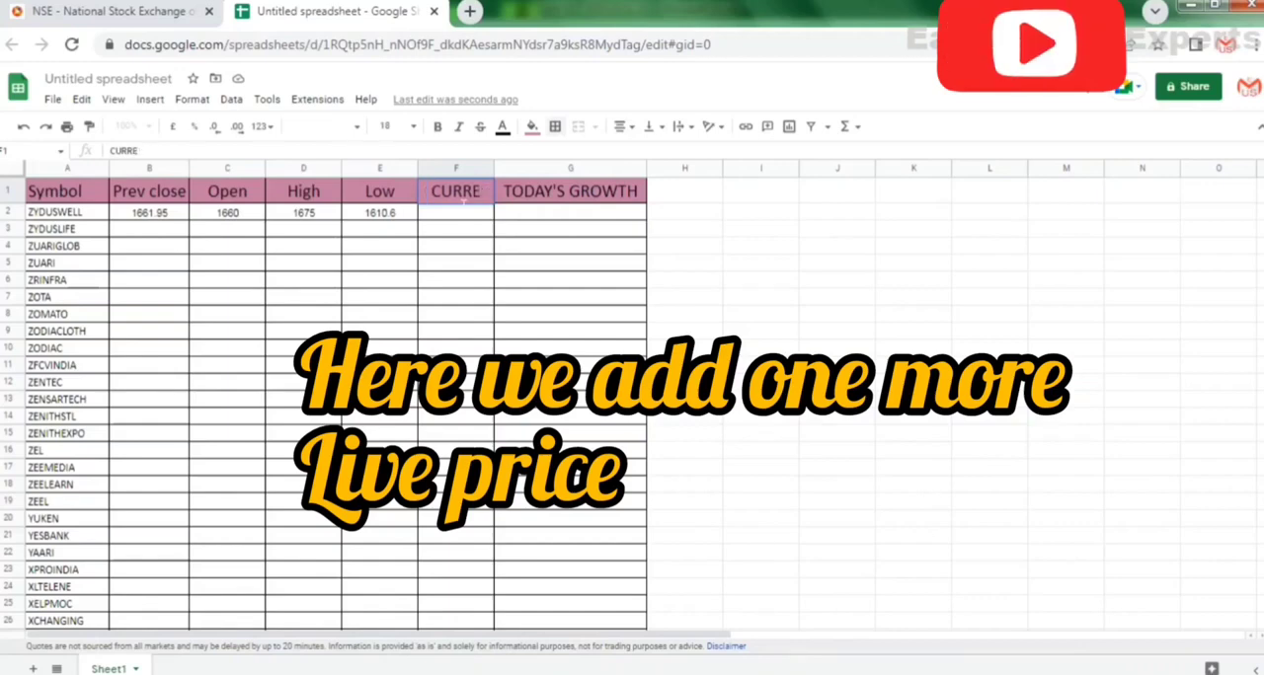
type("NT PR")
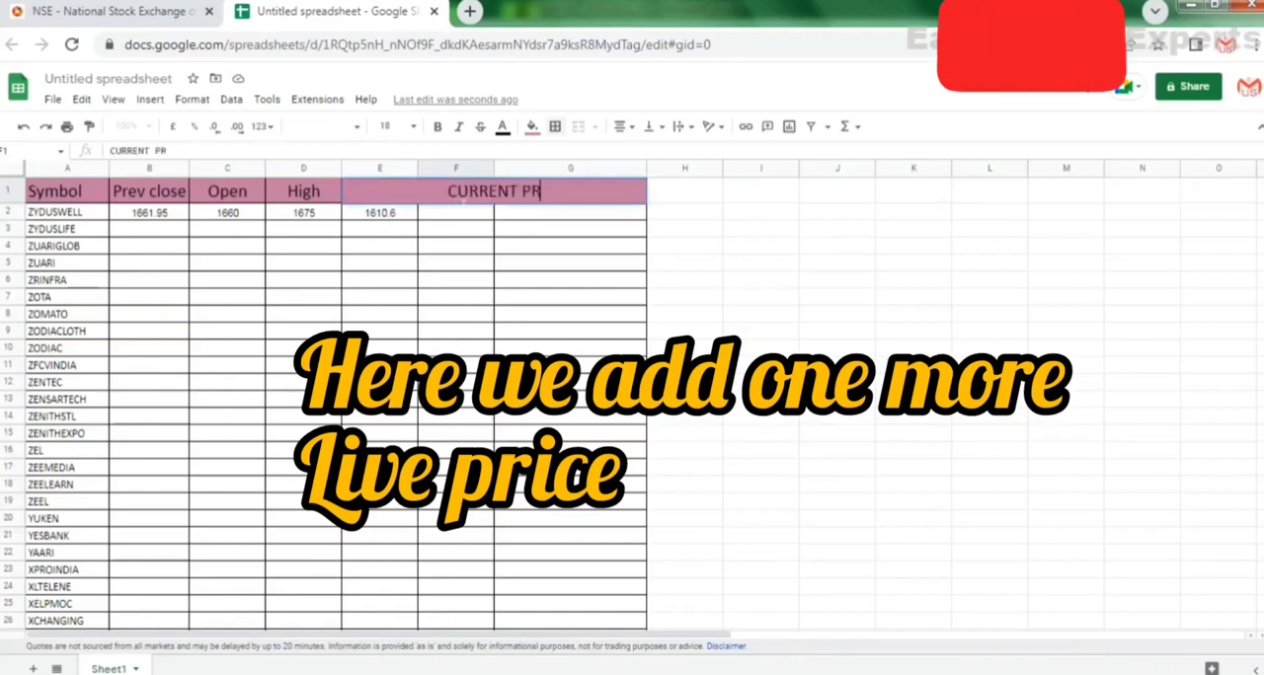
type("ICE")
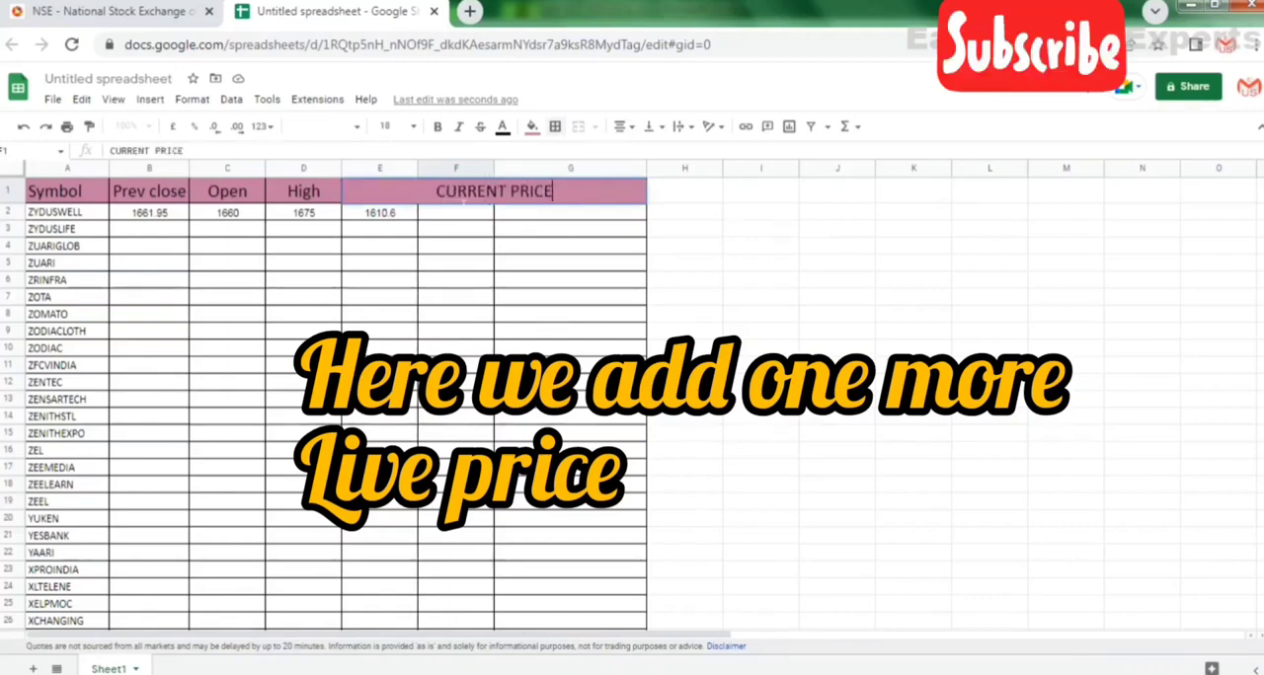
key("ctrl+a")
key("BackSpace")
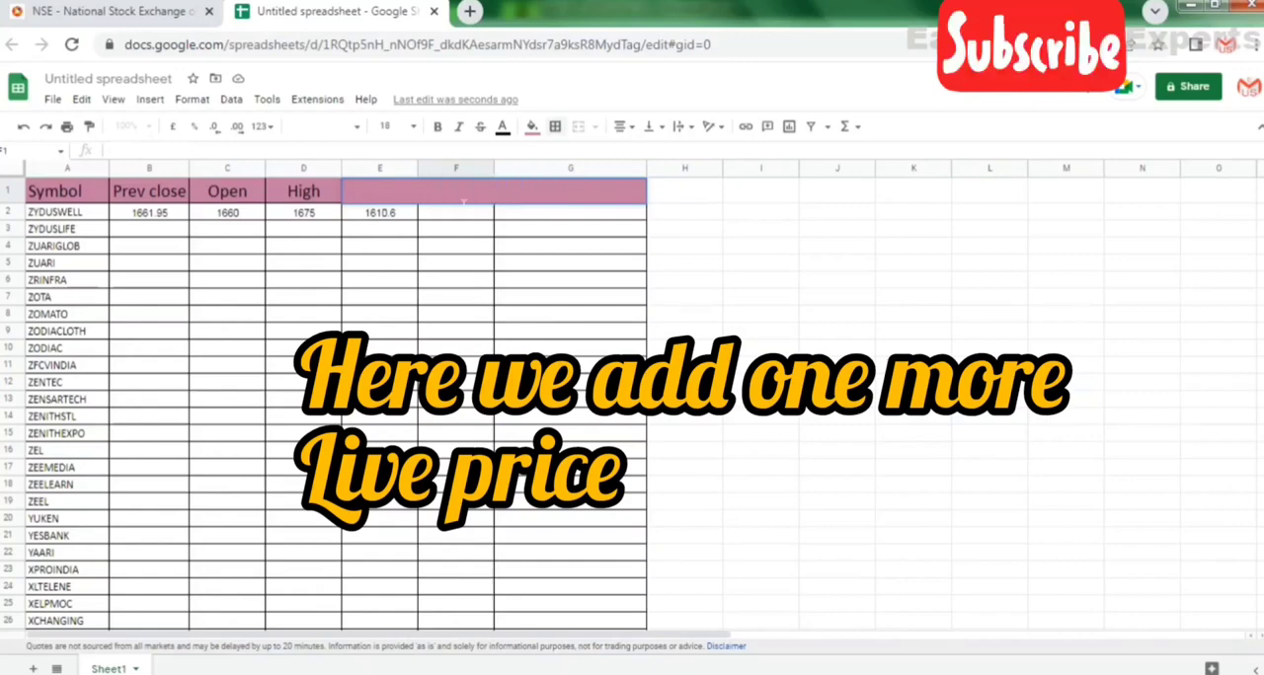
Enter the heading LIVE PRICE in cell F1 and widen column F to fit it.
type("LIVE PRICE")
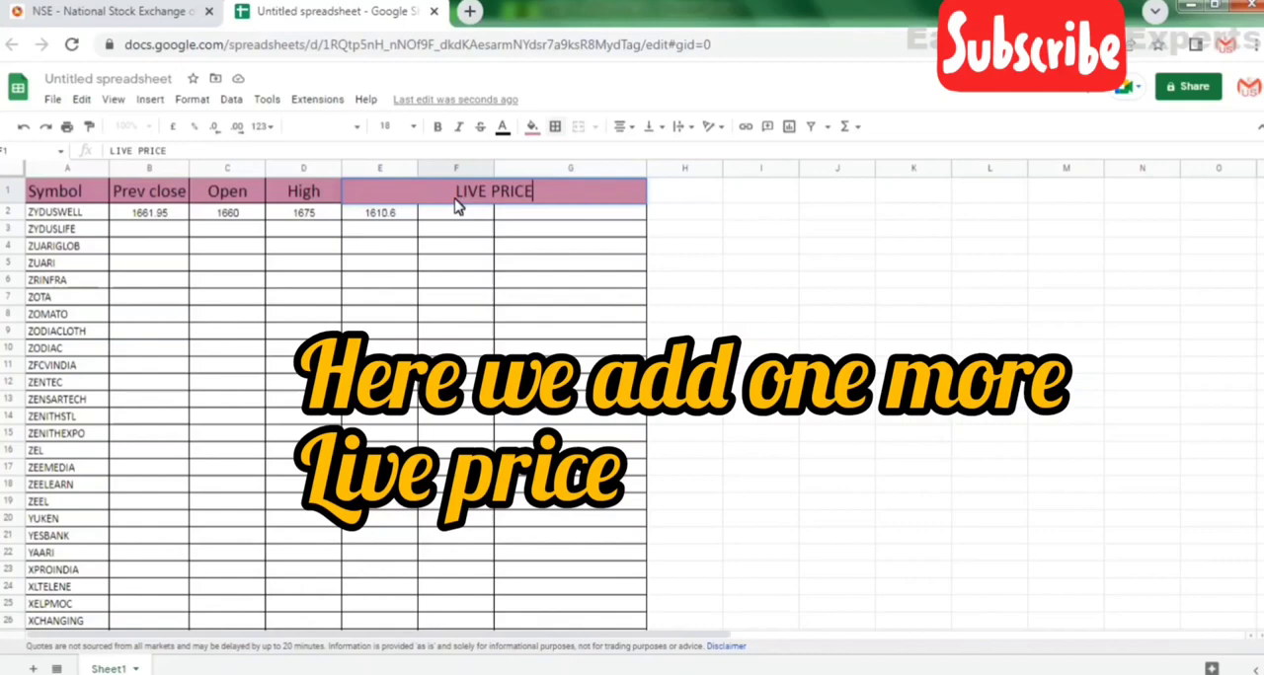
key("Return")
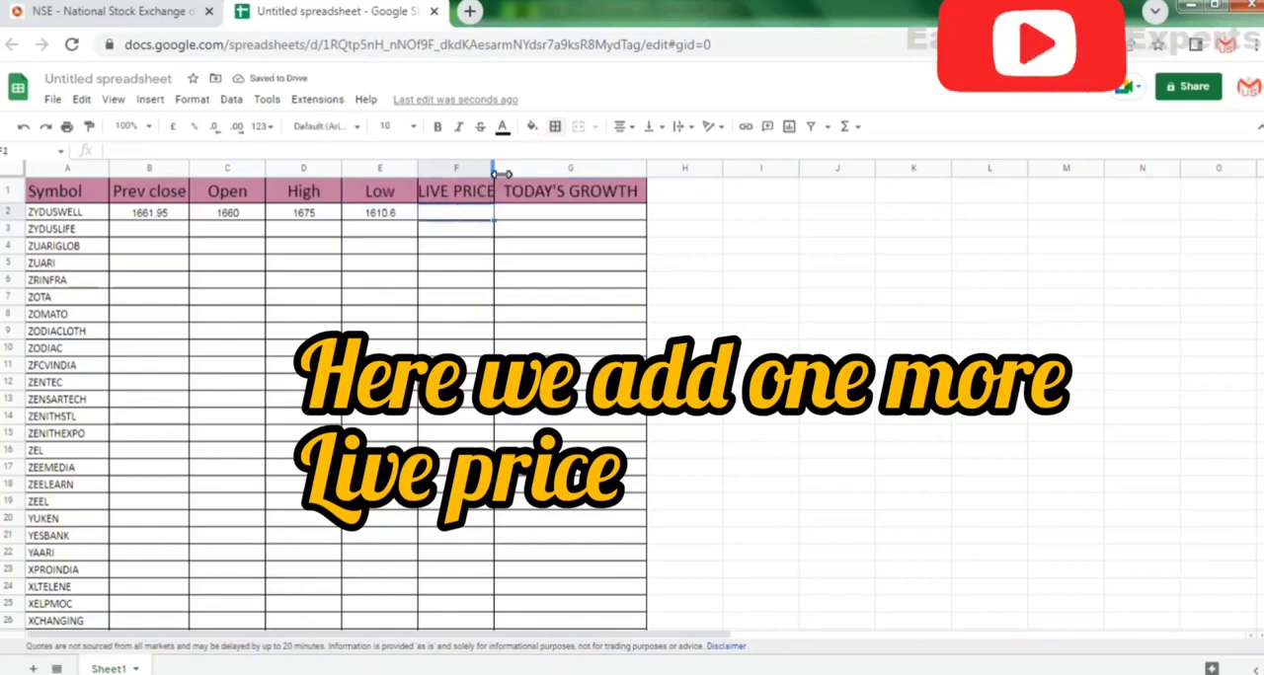
left_click_drag(501, 173, 513, 174)
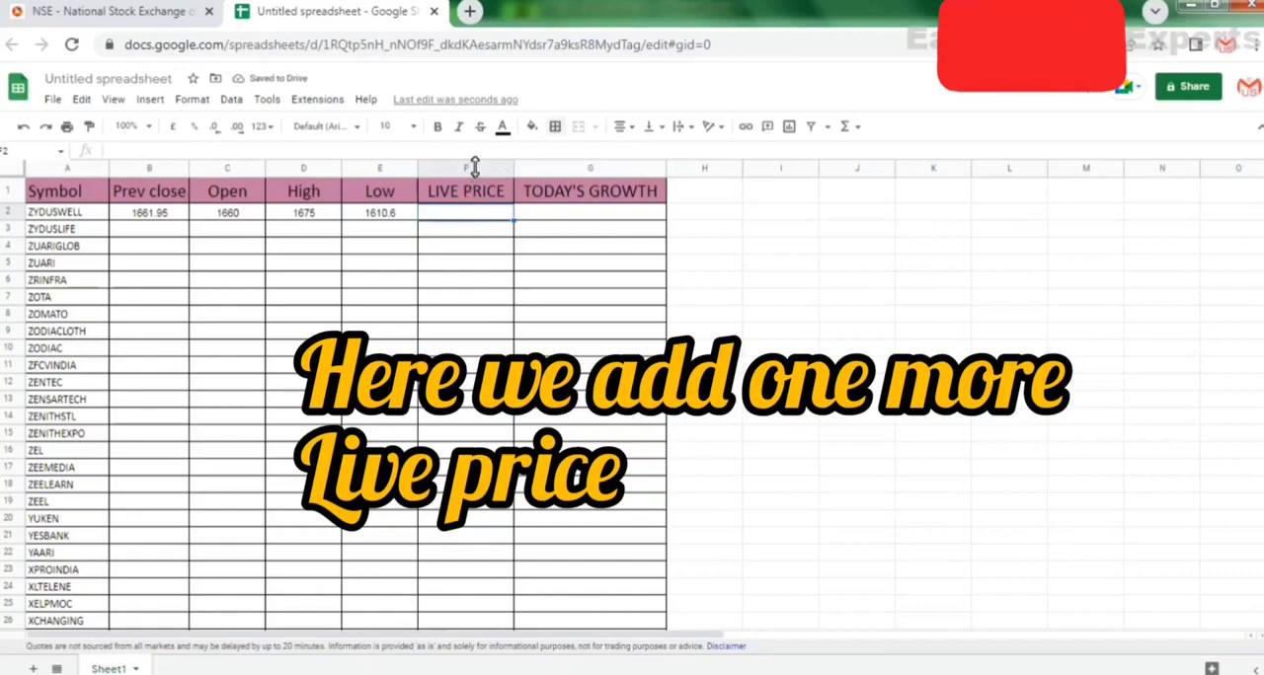
type("Low")
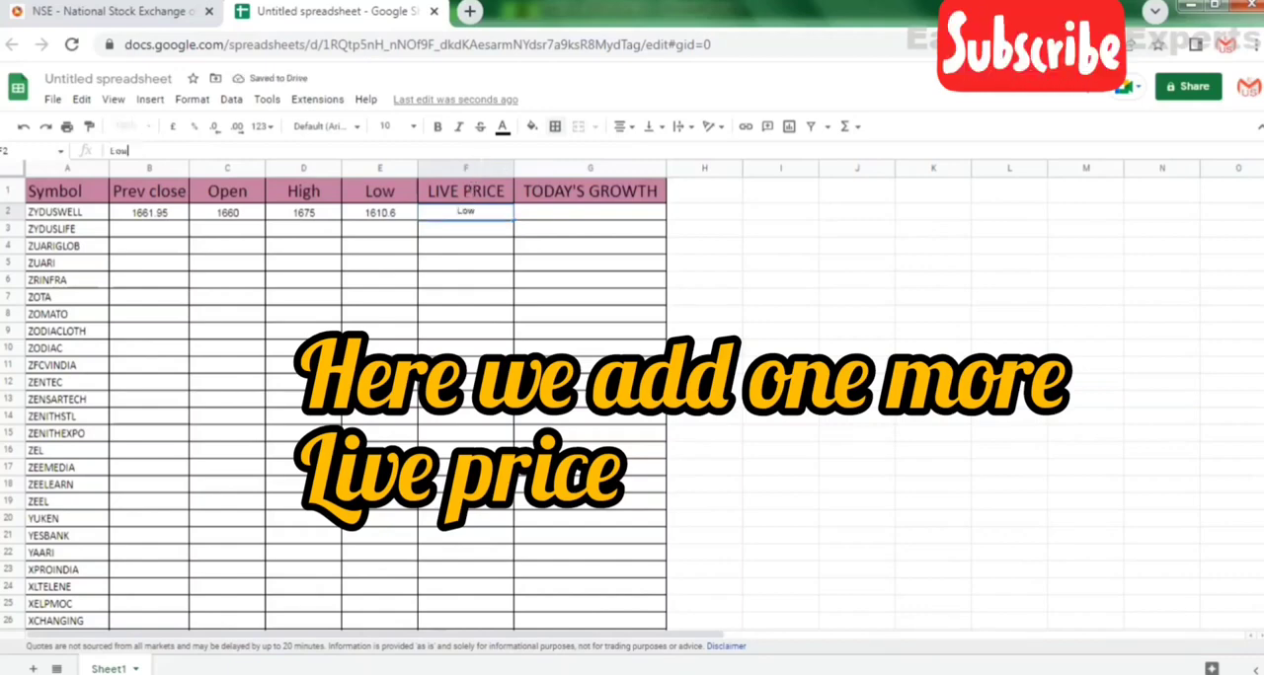
key("BackSpace")
key("BackSpace")
key("BackSpace")
Copy the GOOGLEFINANCE formula text from E2 into F2, keeping its reference to A2.
left_click(360, 215)
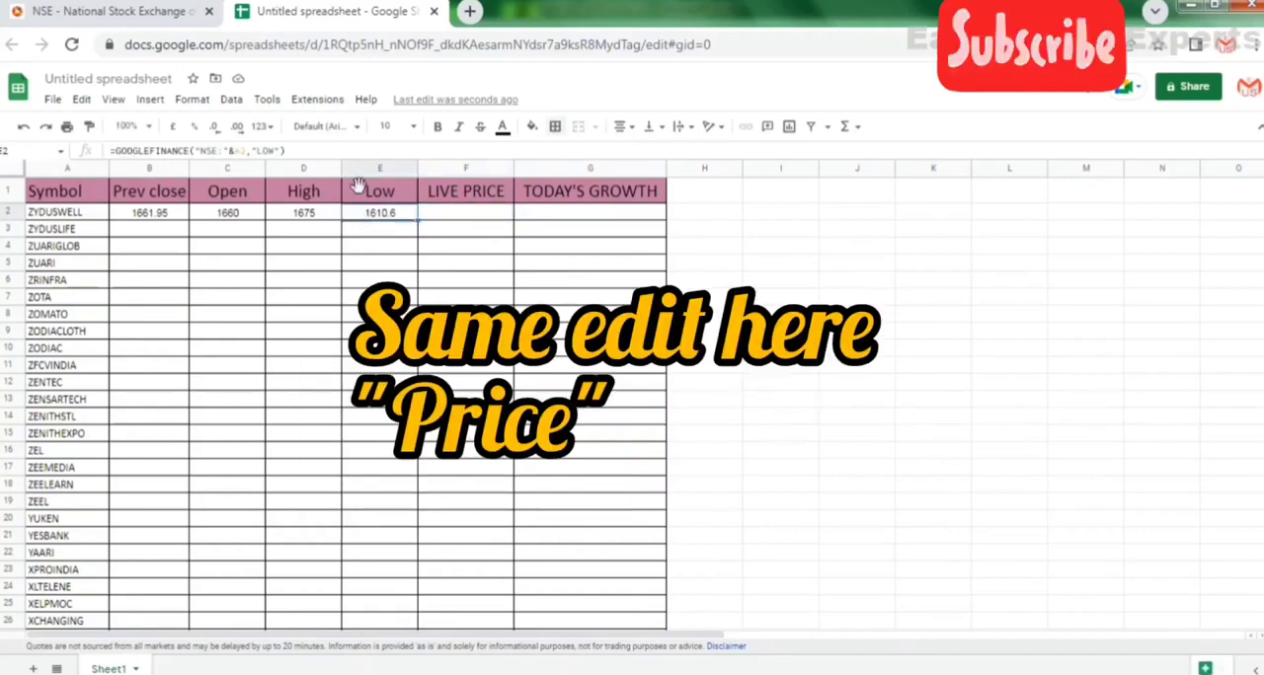
left_click(355, 152)
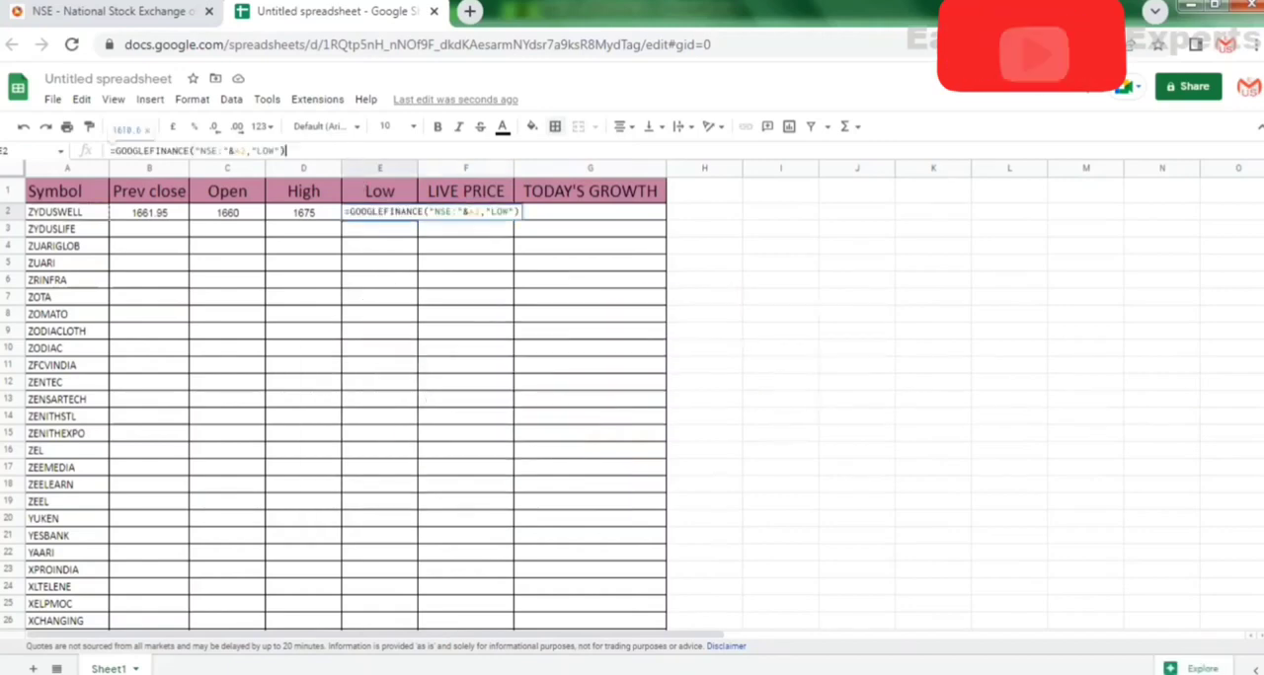
key("ctrl+a")
key("ctrl+c")
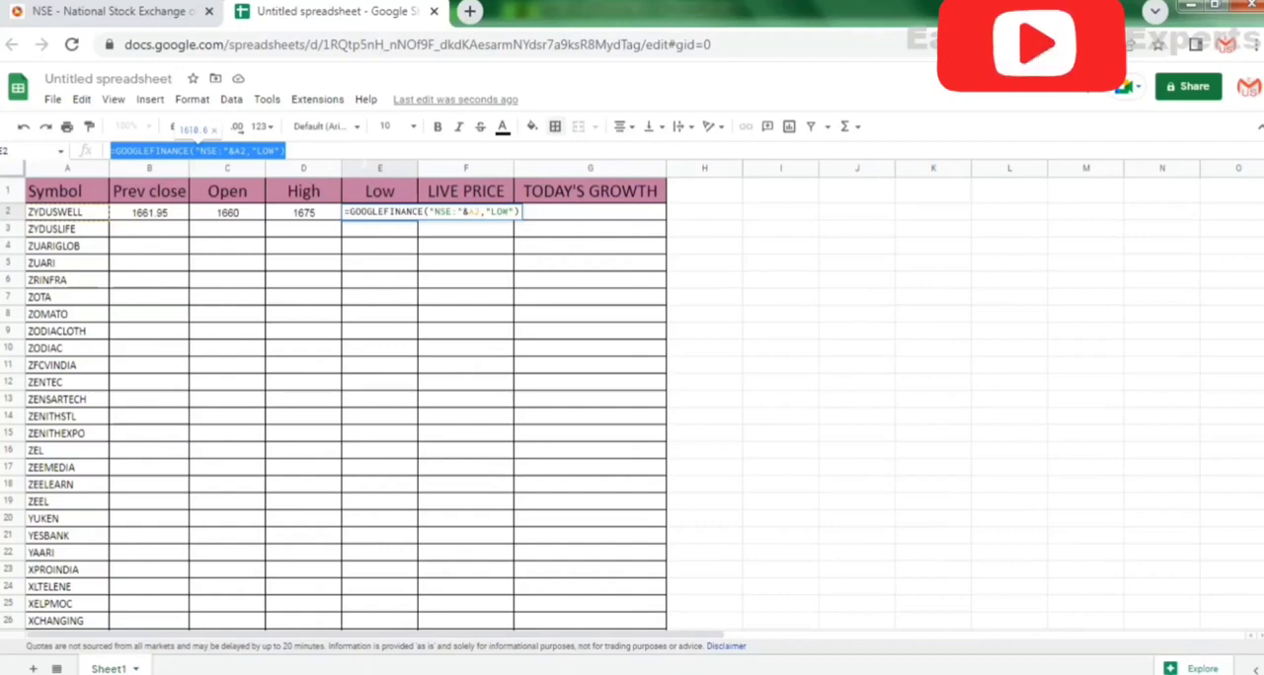
left_click(440, 152)
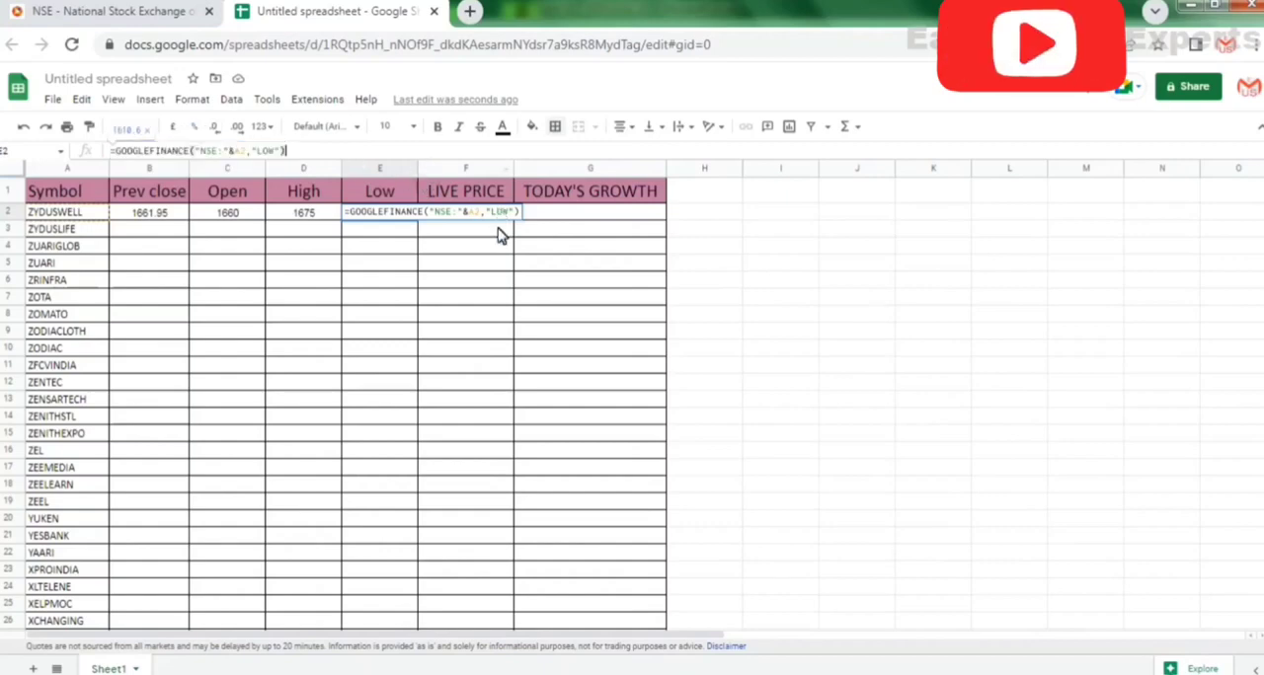
key("Tab")
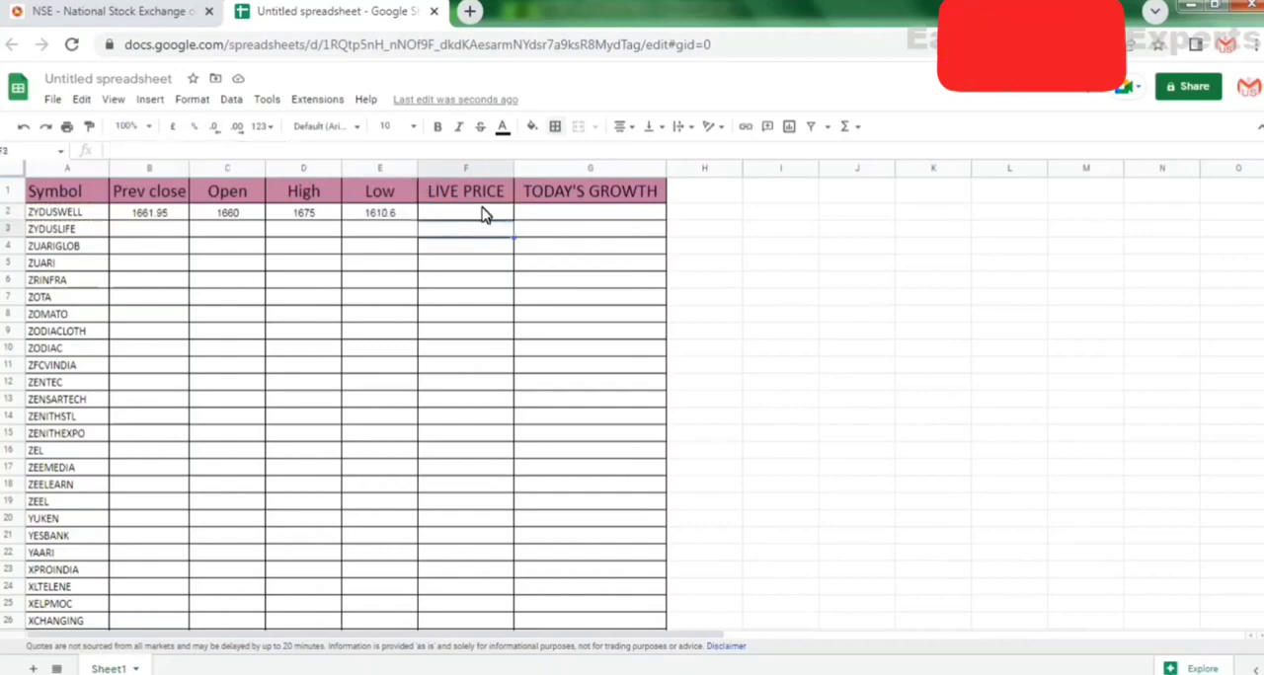
left_click(486, 153)
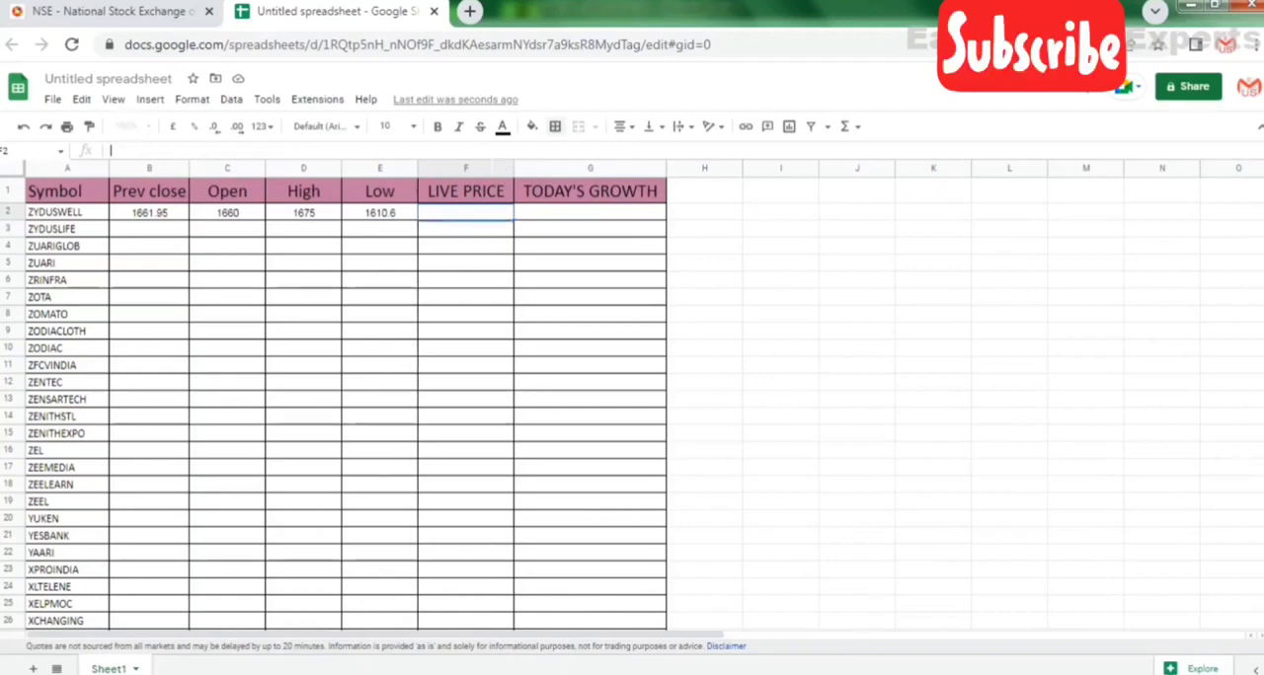
key("ctrl+v")
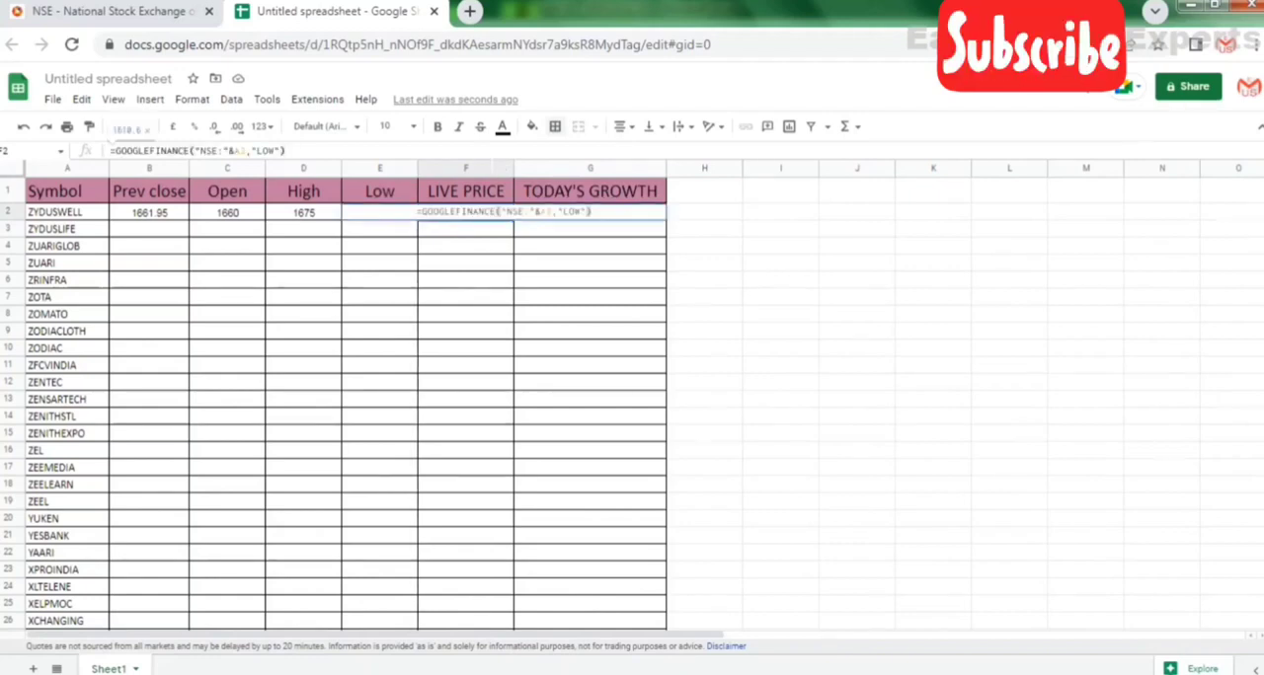
Set the attribute in F2's GOOGLEFINANCE formula to "PRICE" and commit the formula.
key("Left")
key("Left")
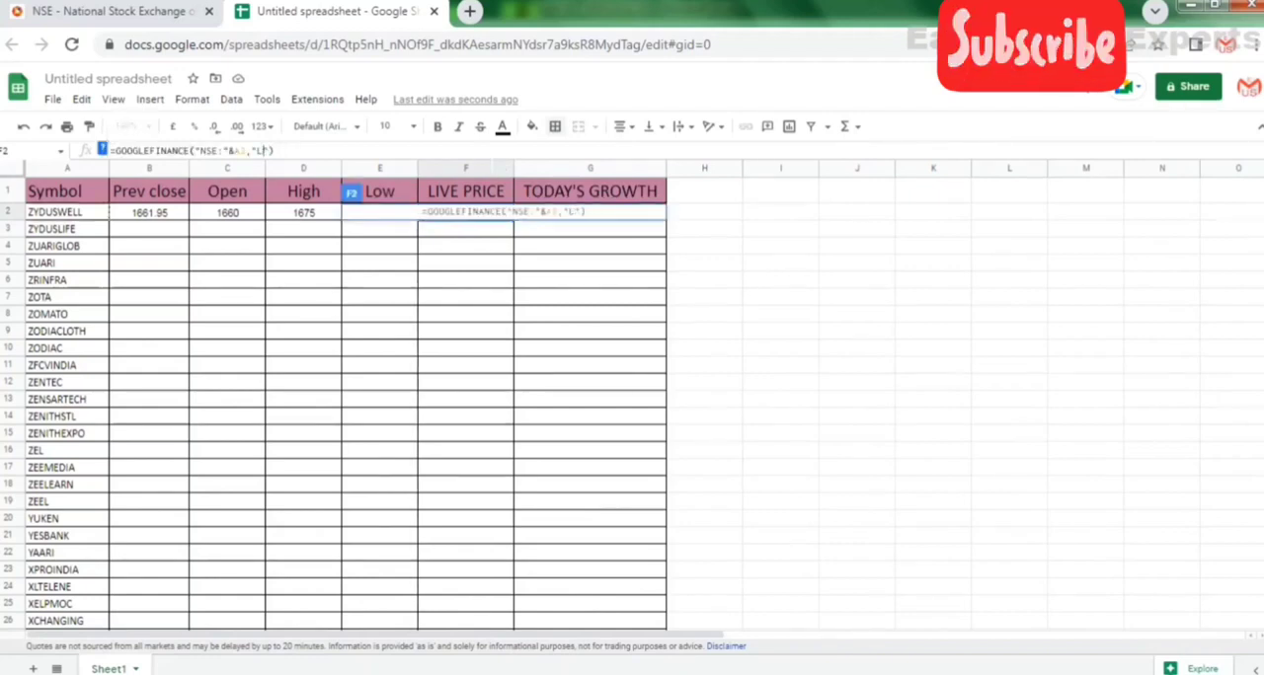
key("BackSpace")
key("BackSpace")
key("BackSpace")
type("PRICE")
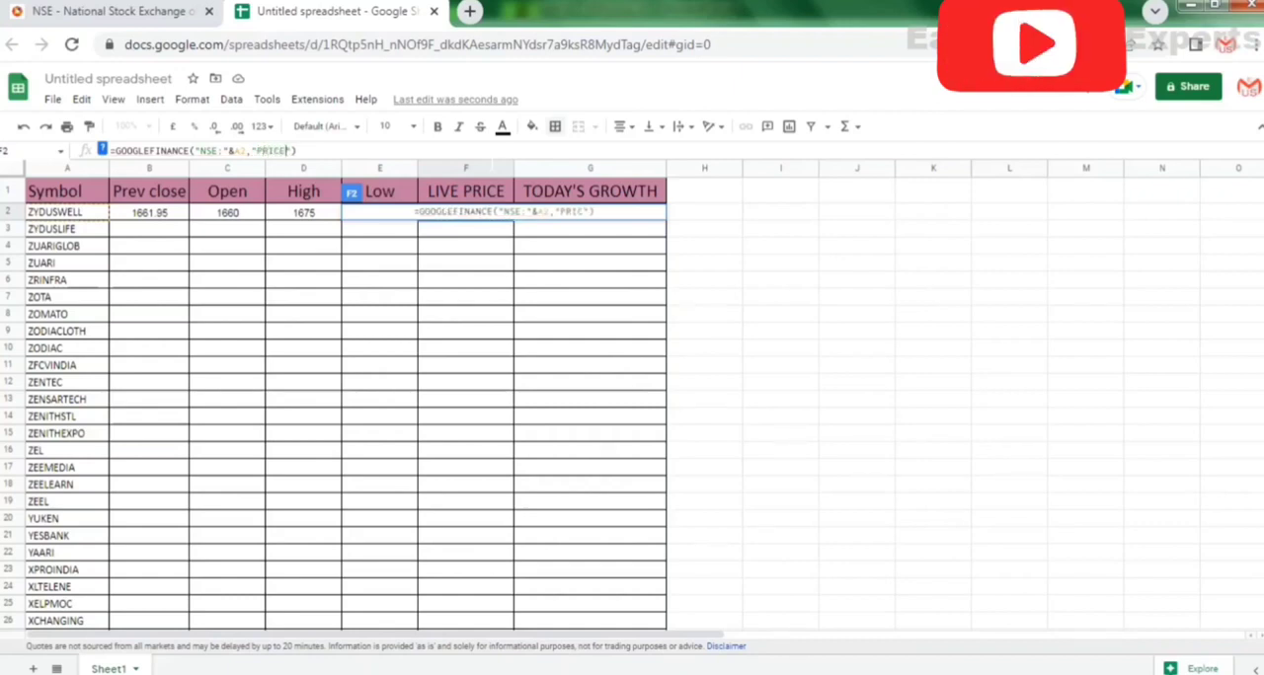
key("Return")
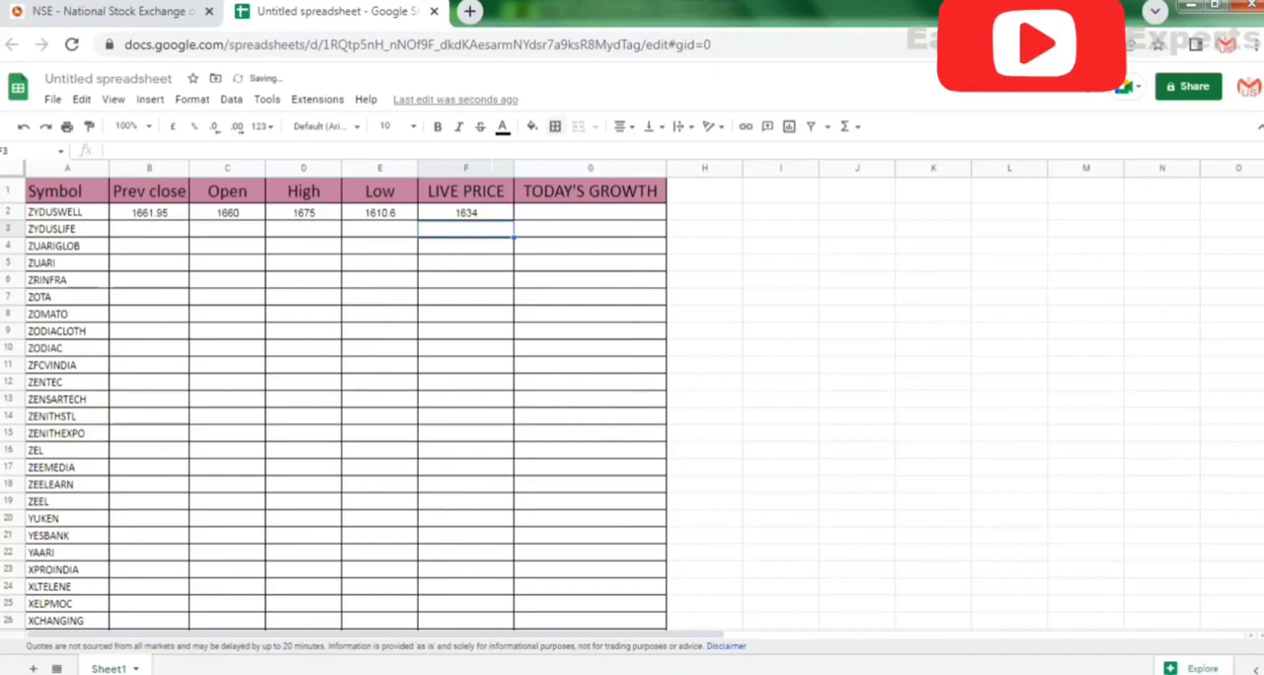
left_click(607, 216)
type("=")
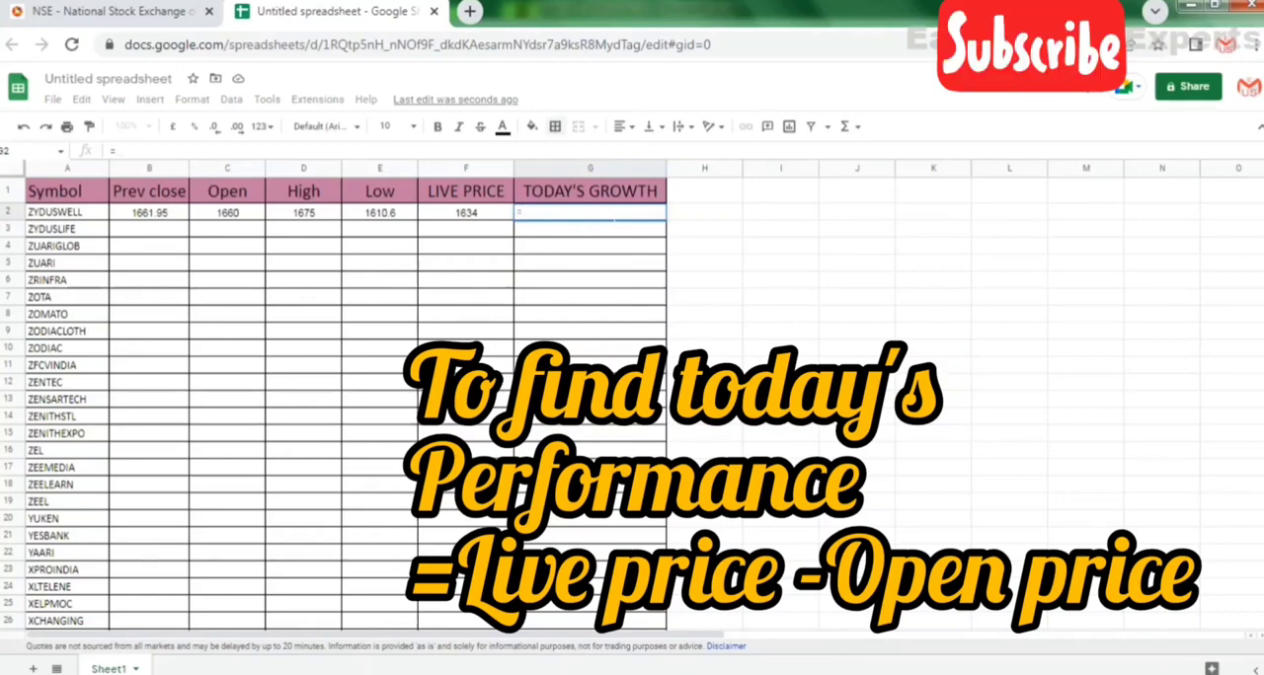
key("Escape")
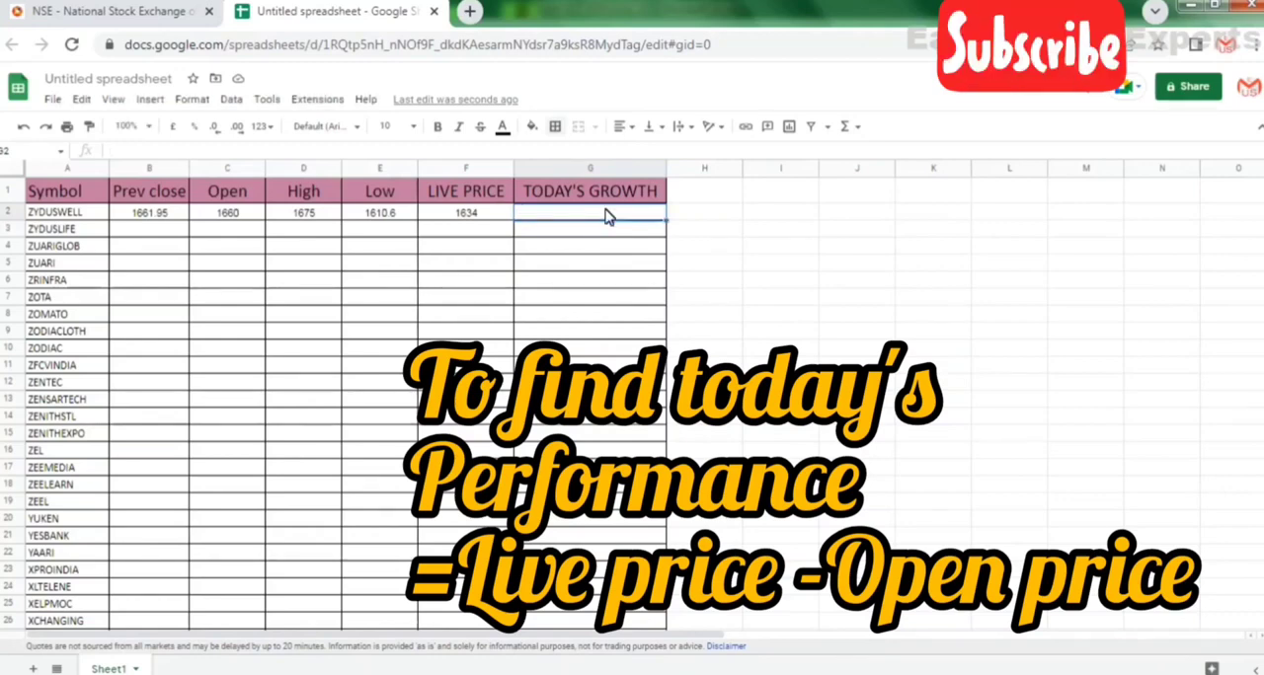
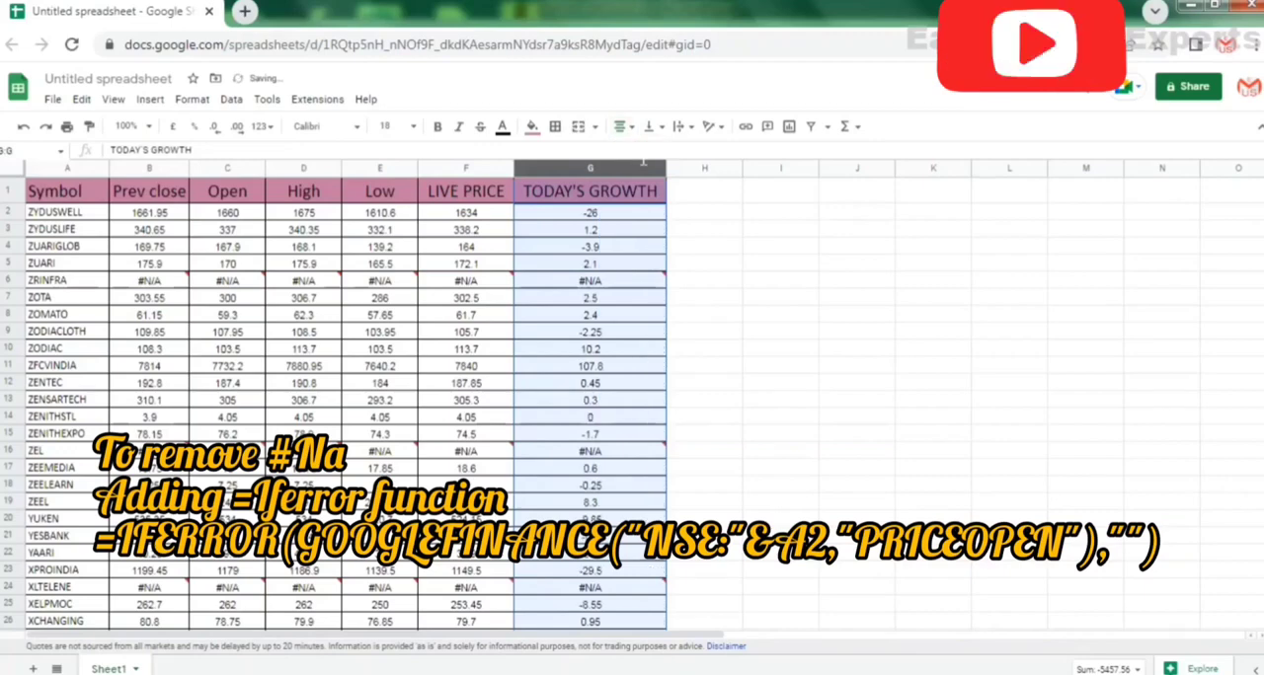
Vertically centre the TODAY'S GROWTH column's contents and add a filter to the table's header row.
left_click(650, 129)
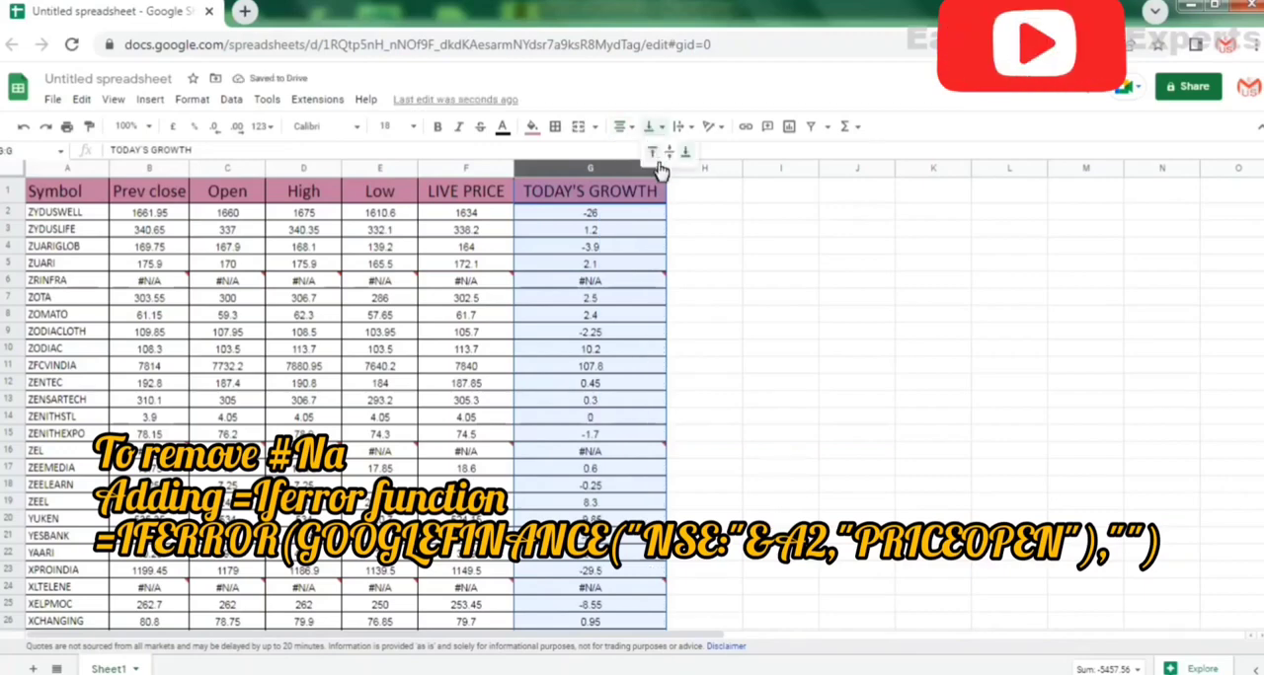
left_click(670, 153)
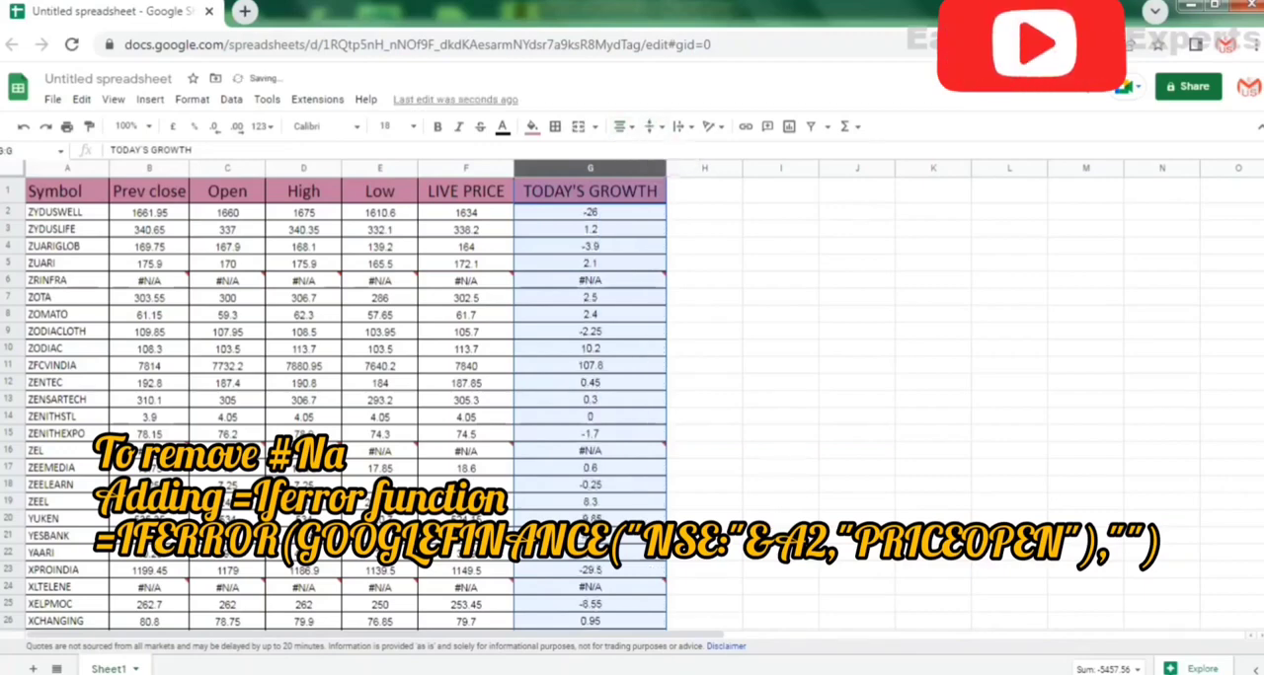
left_click(570, 235)
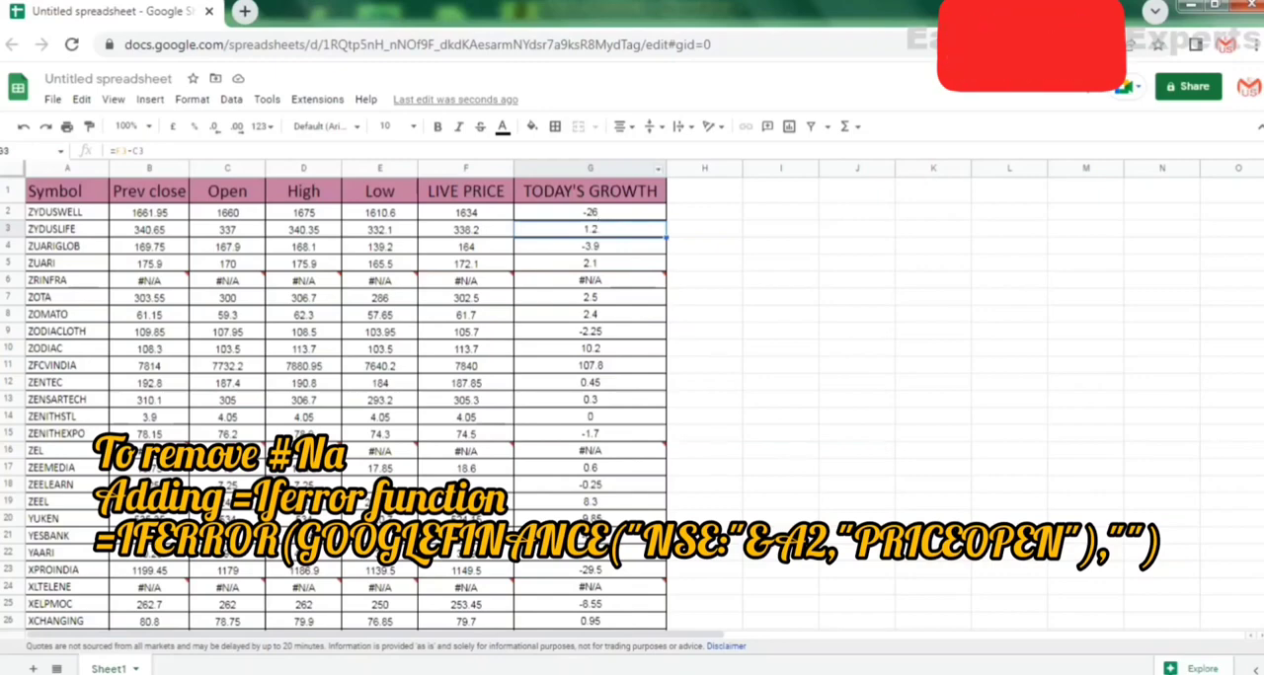
left_click(620, 201)
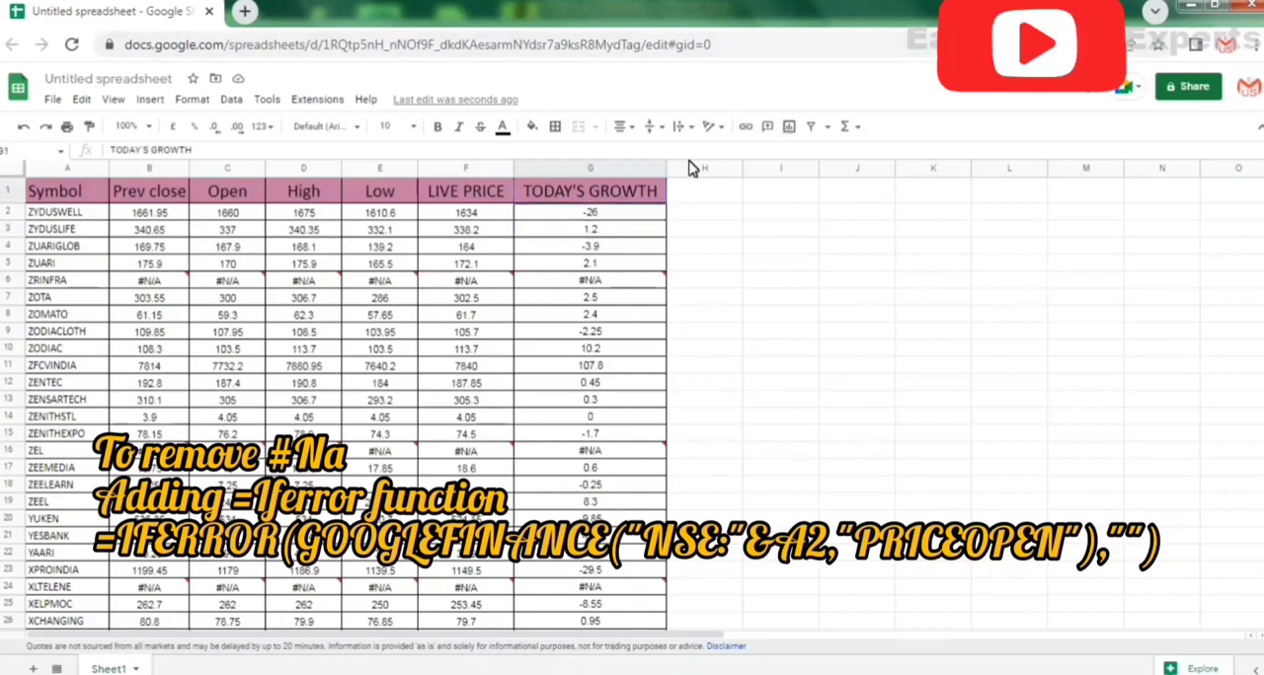
left_click(810, 126)
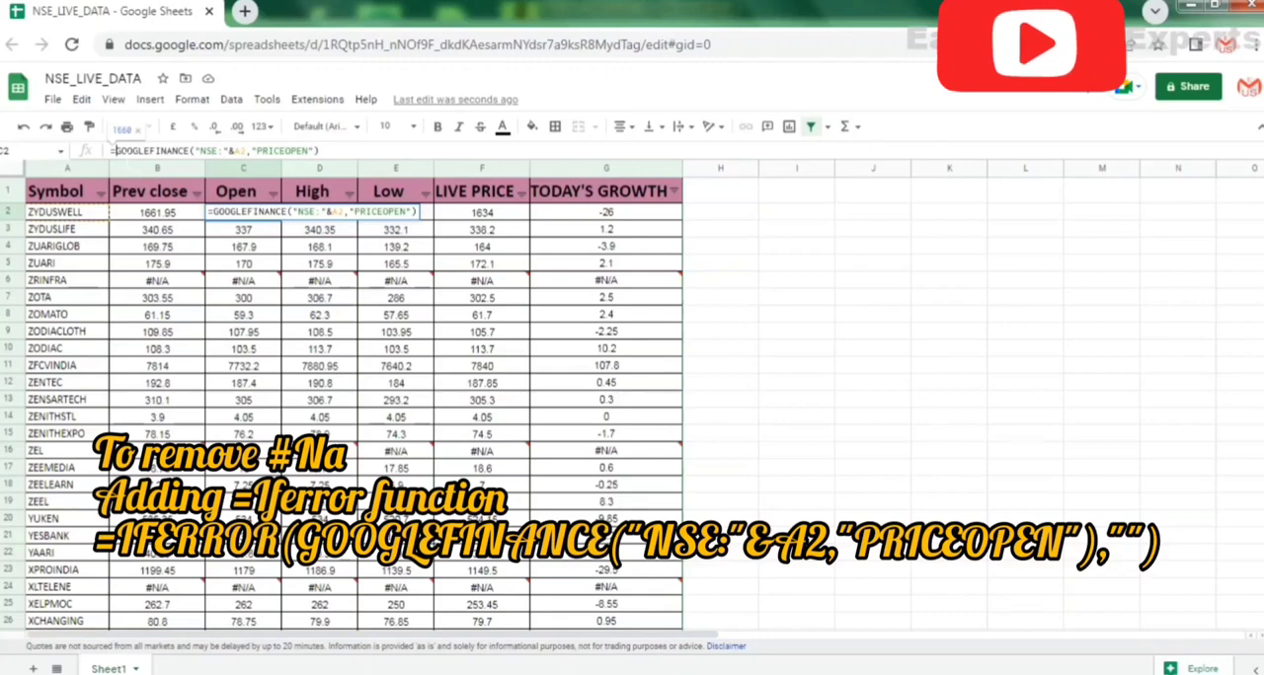
Wrap the Open formula in C2 in IFERROR with "" as the fallback: =IFERROR(GOOGLEFINANCE("NSE:"&A2,"PRICEOPEN"),"").
type("IFERR")
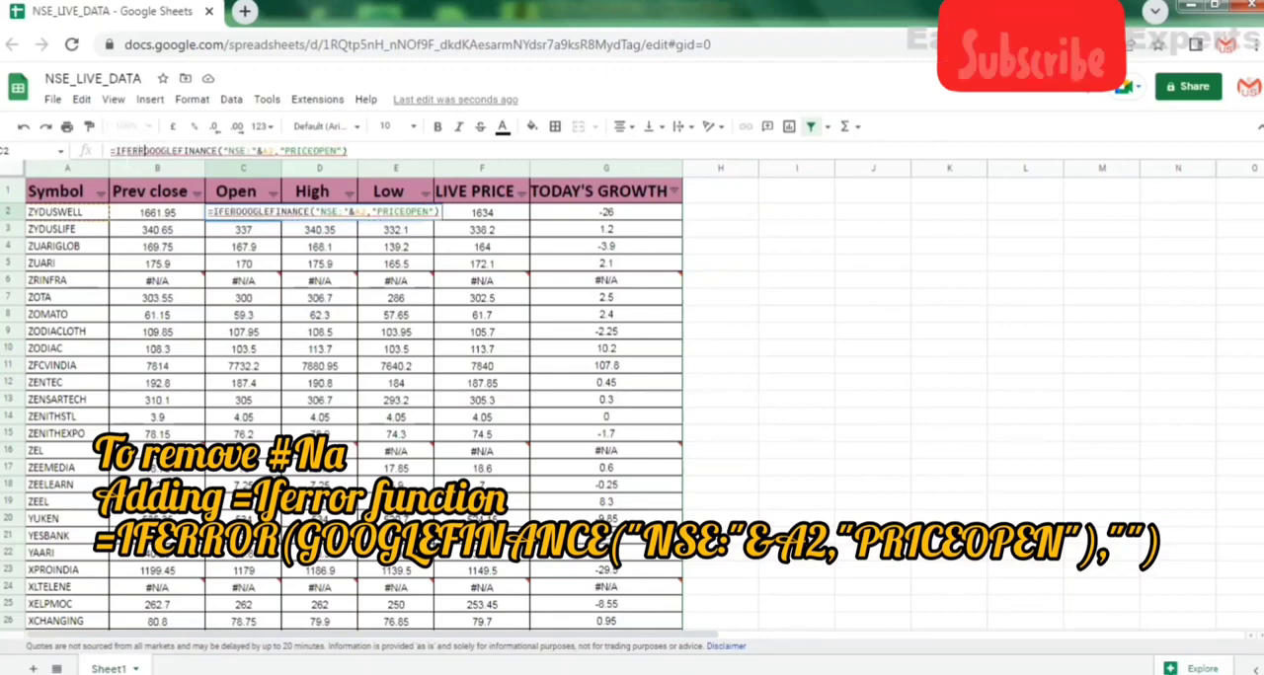
type("OR")
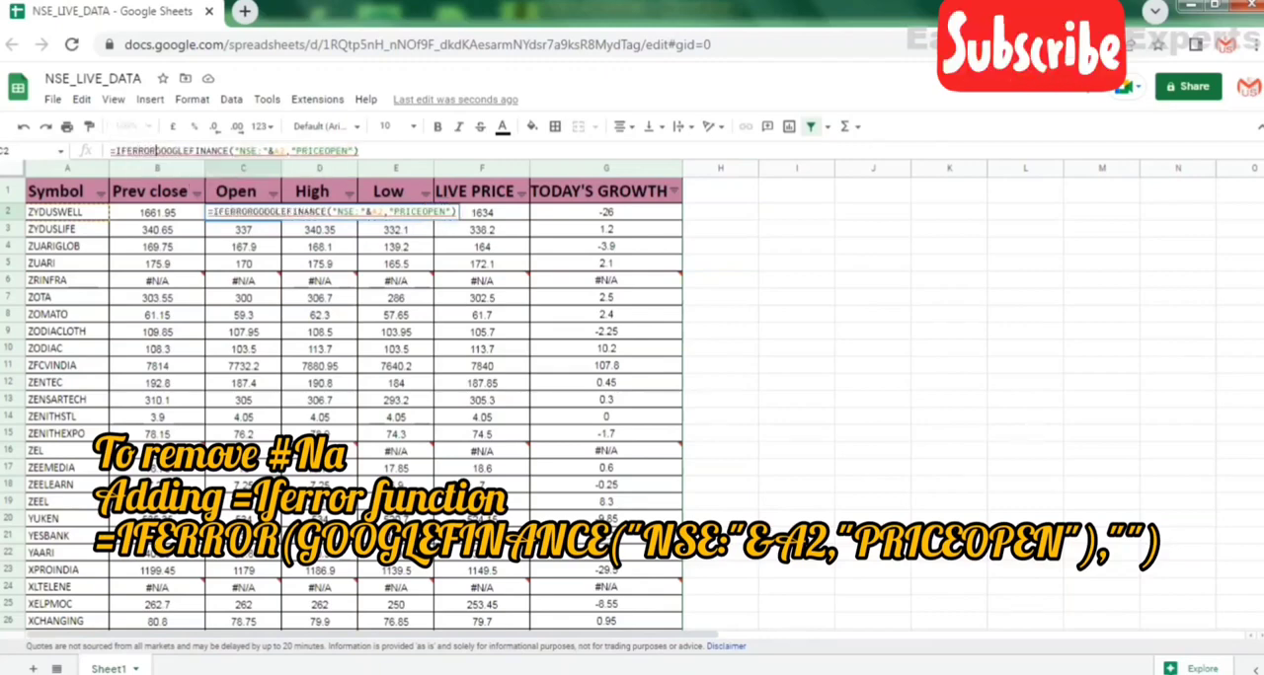
type("(")
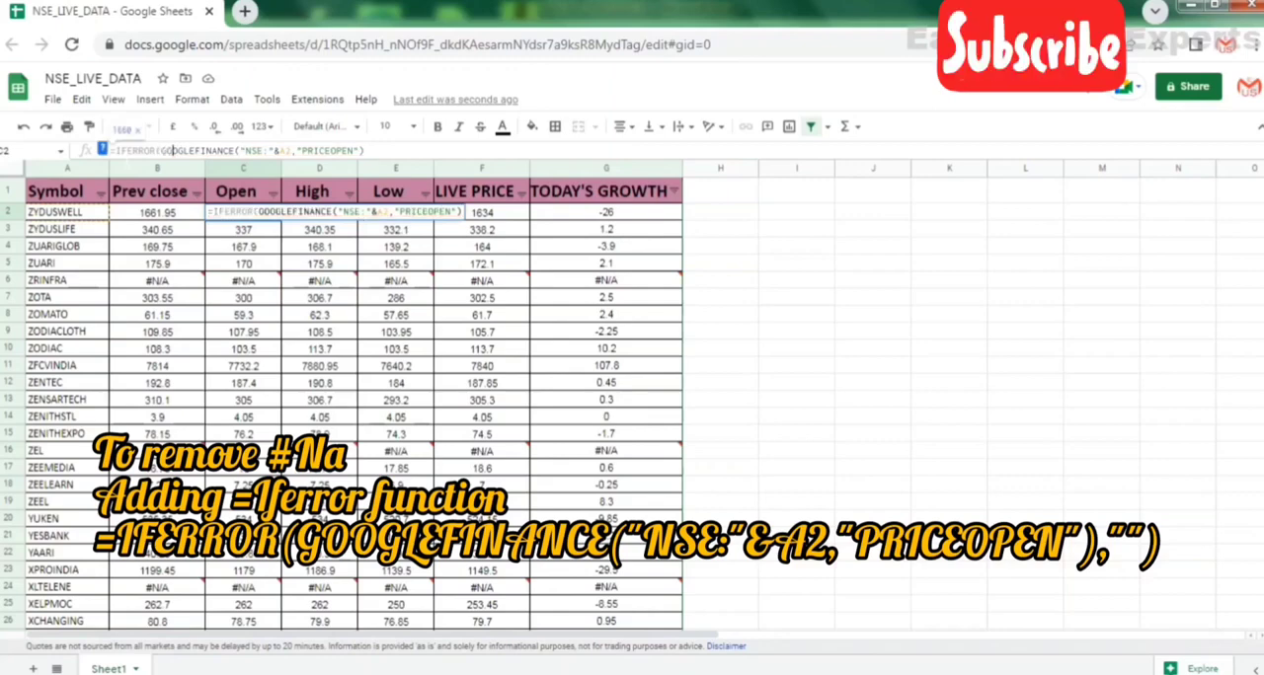
key("Right")
key("Right")
key("Right")
key("Right")
key("Right")
key("Right")
key("Right")
key("Right")
key("Right")
key("Right")
key("Right")
key("Right")
key("Right")
key("Right")
key("Right")
key("Right")
key("Right")
key("Right")
key("Right")
key("Right")
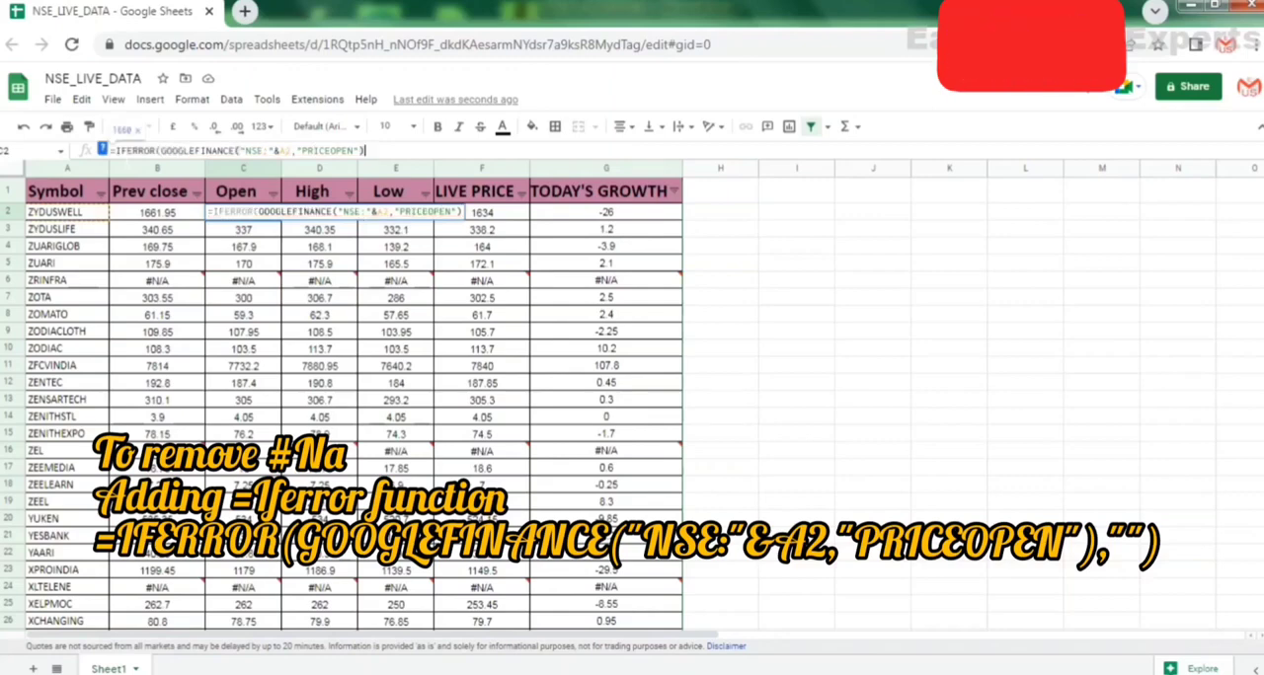
type(",")
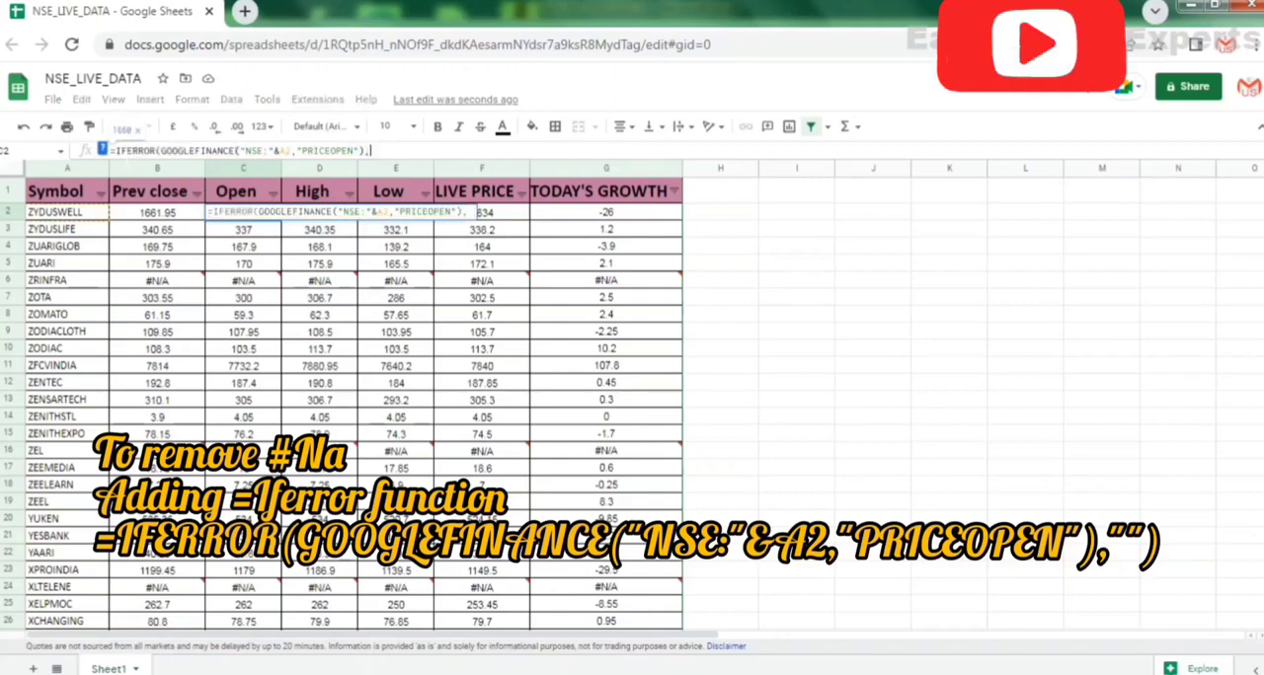
type("\"\")")
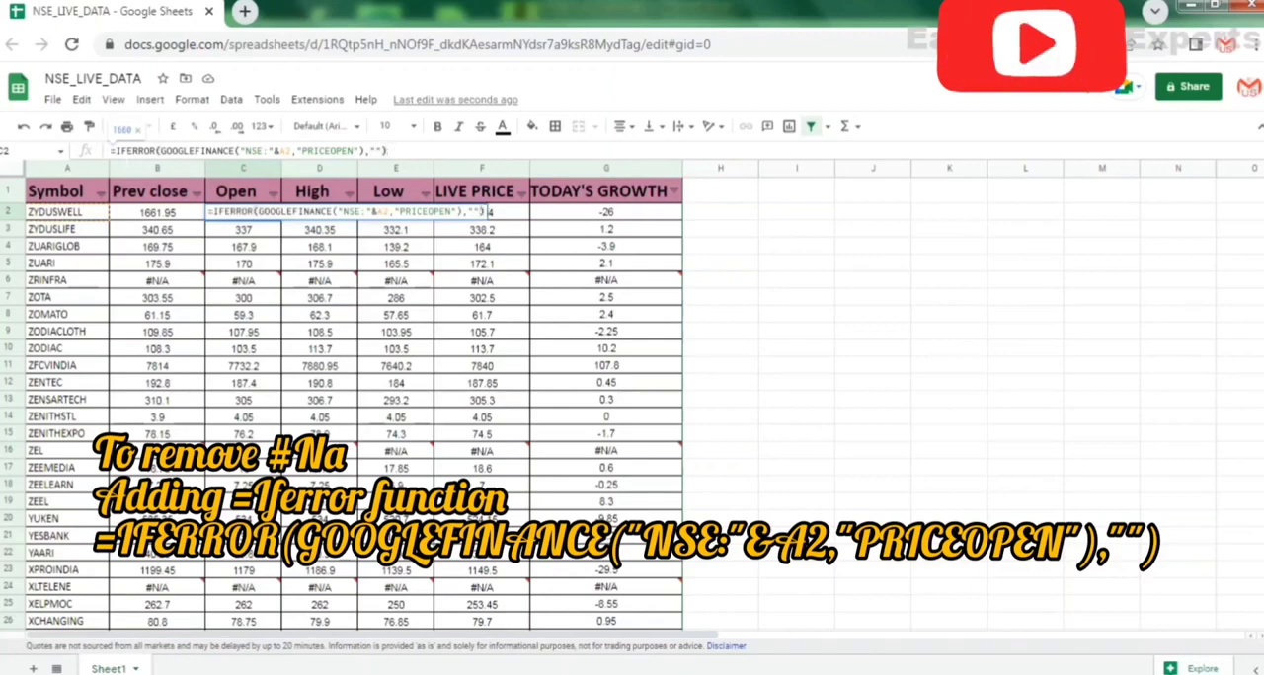
key("Return")
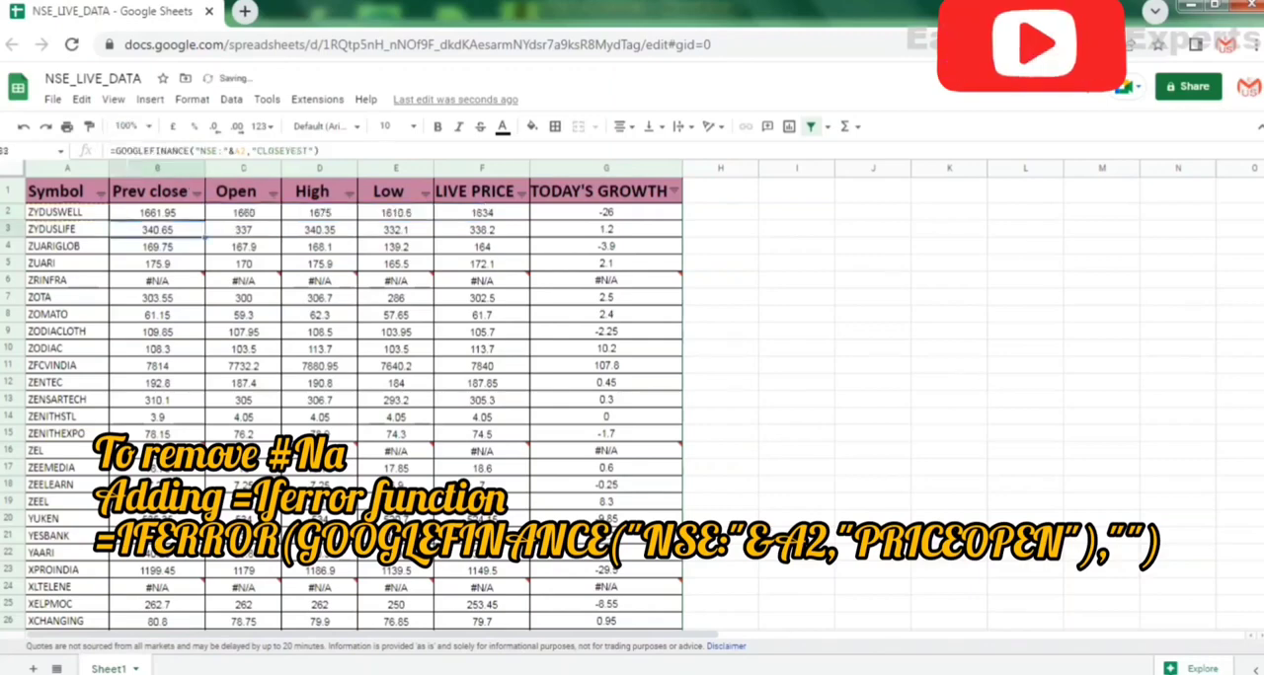
Wrap the High formula in D2 in IFERROR with "" as the fallback: =IFERROR(GOOGLEFINANCE("NSE:"&A2,"HIGH"),"").
left_click(318, 214)
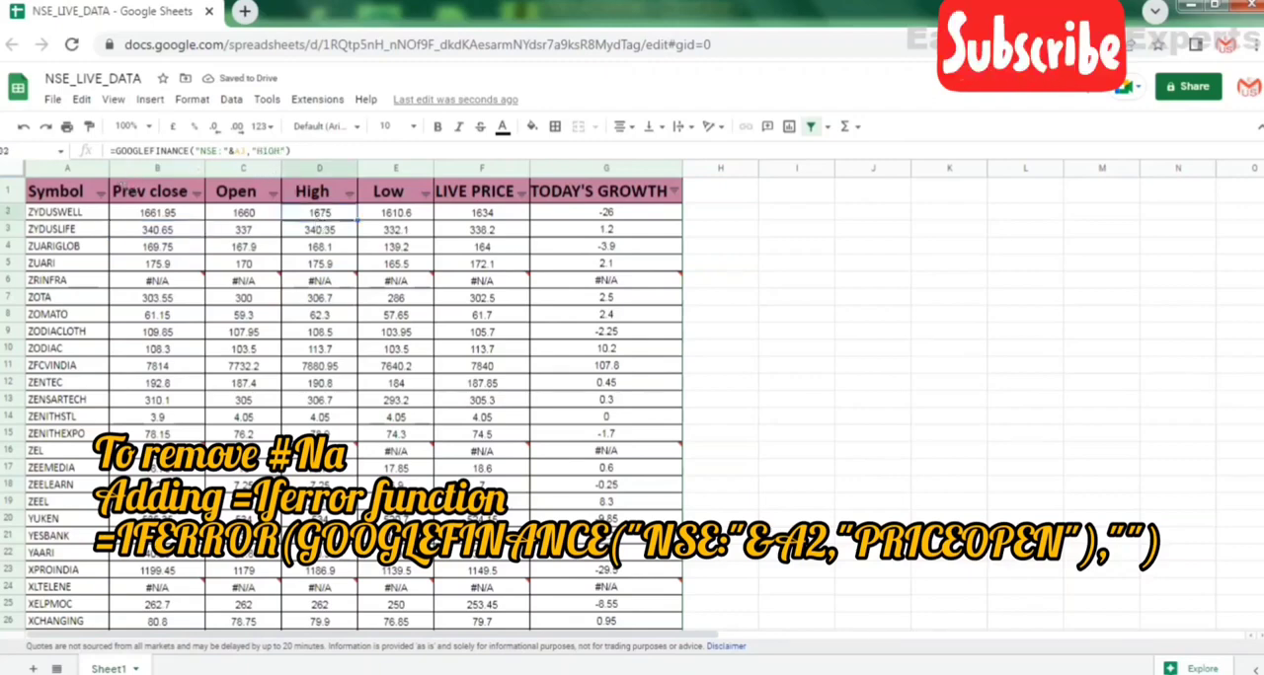
left_click(113, 150)
type("IFERROR")
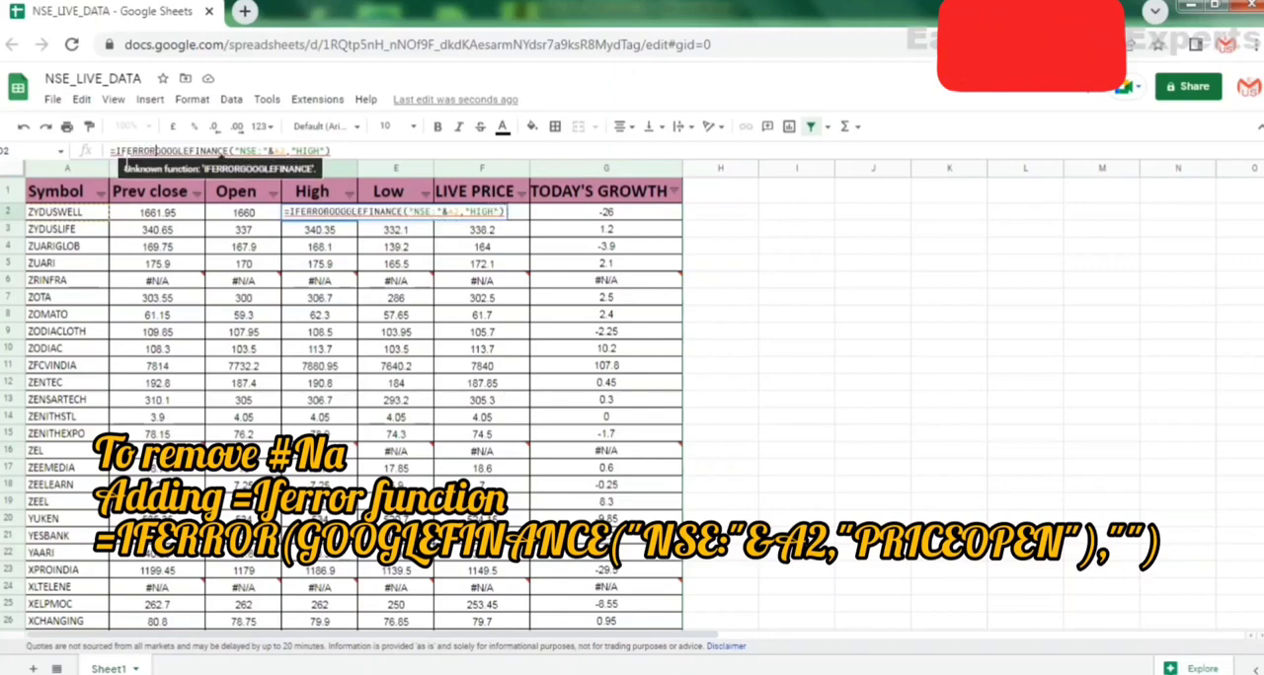
type("(")
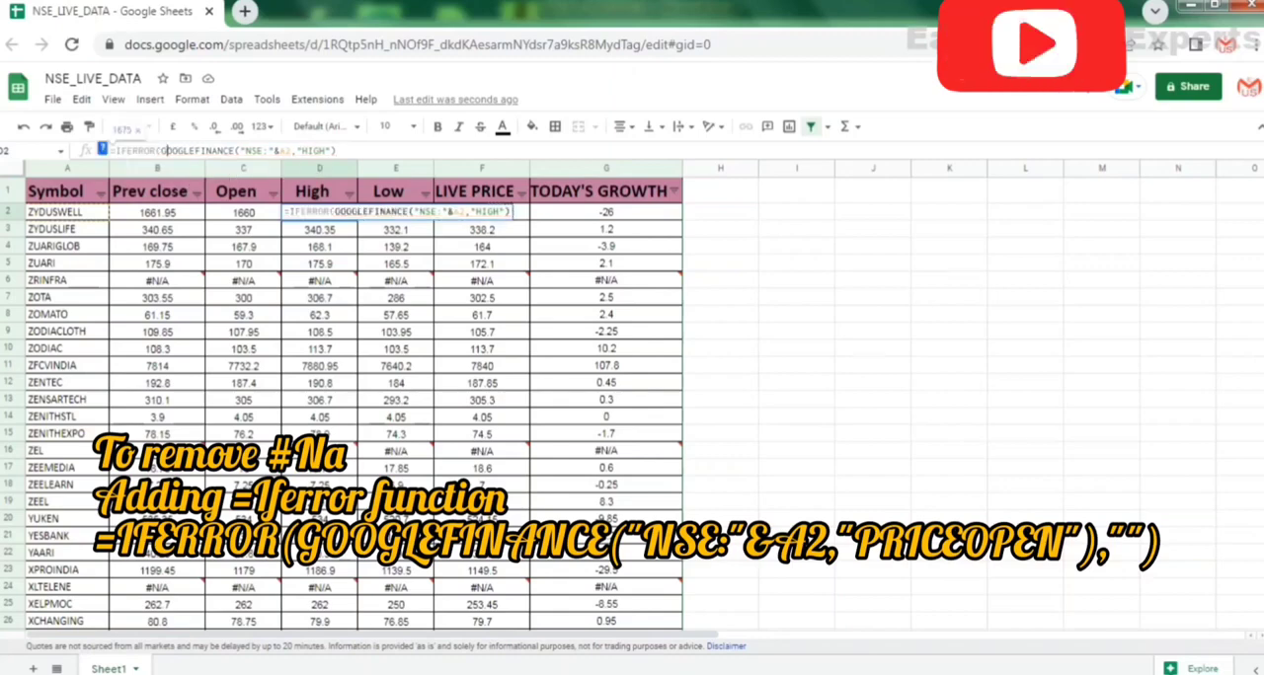
left_click(338, 151)
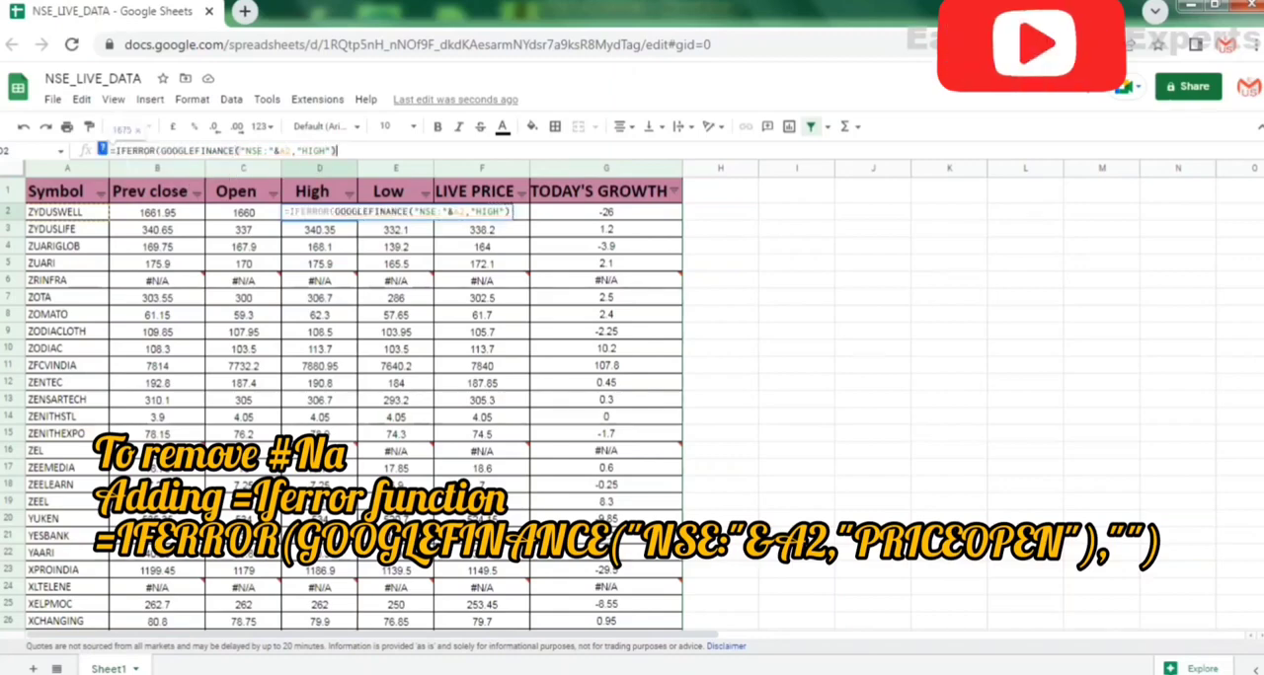
type(",")
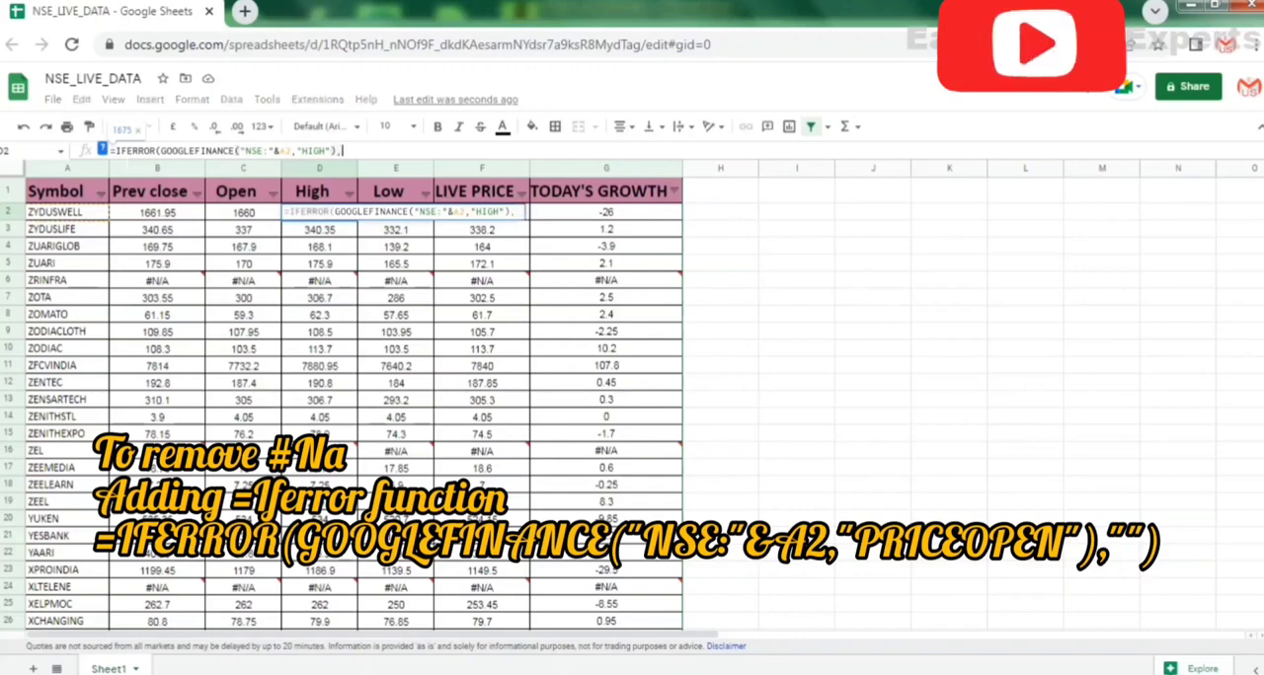
type("\"\"")
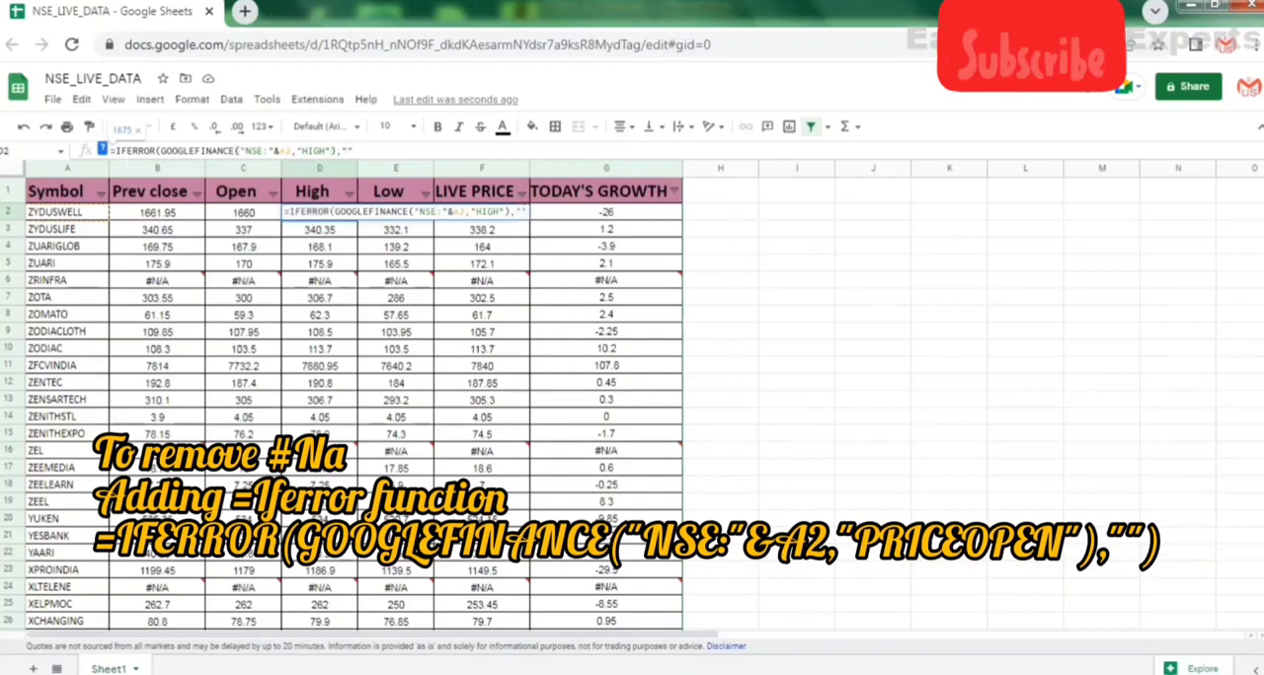
type(")")
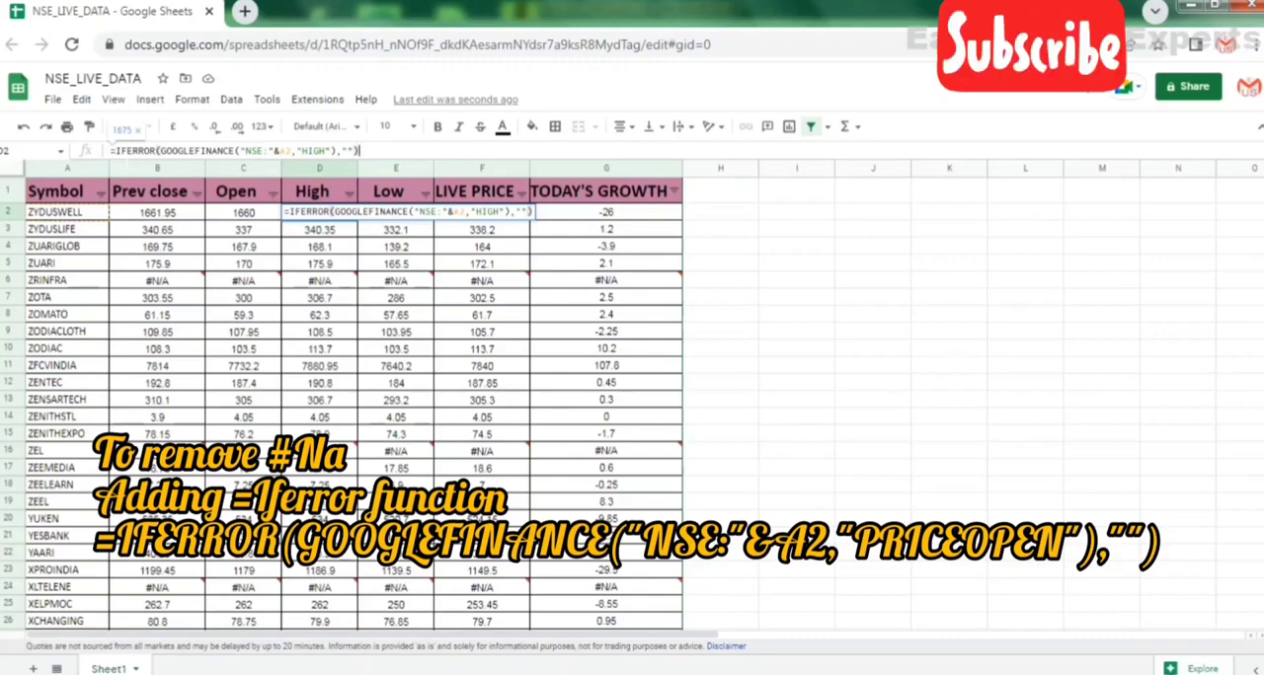
key("Return")
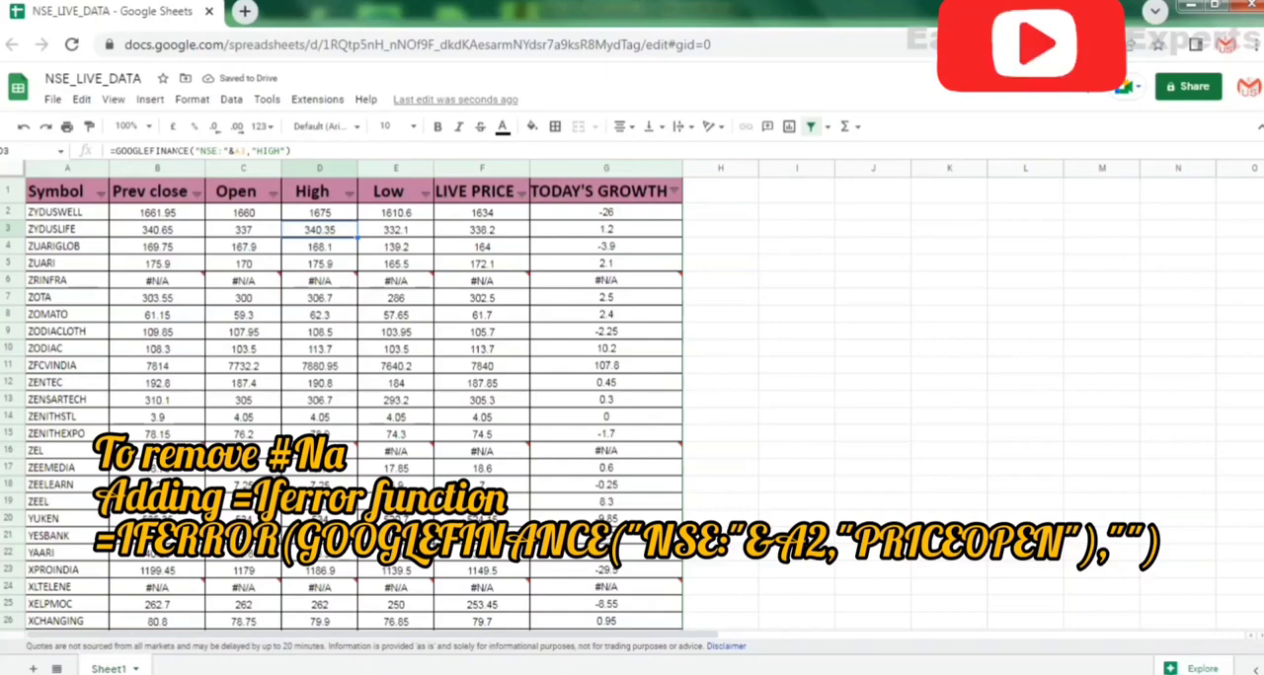
left_click(332, 215)
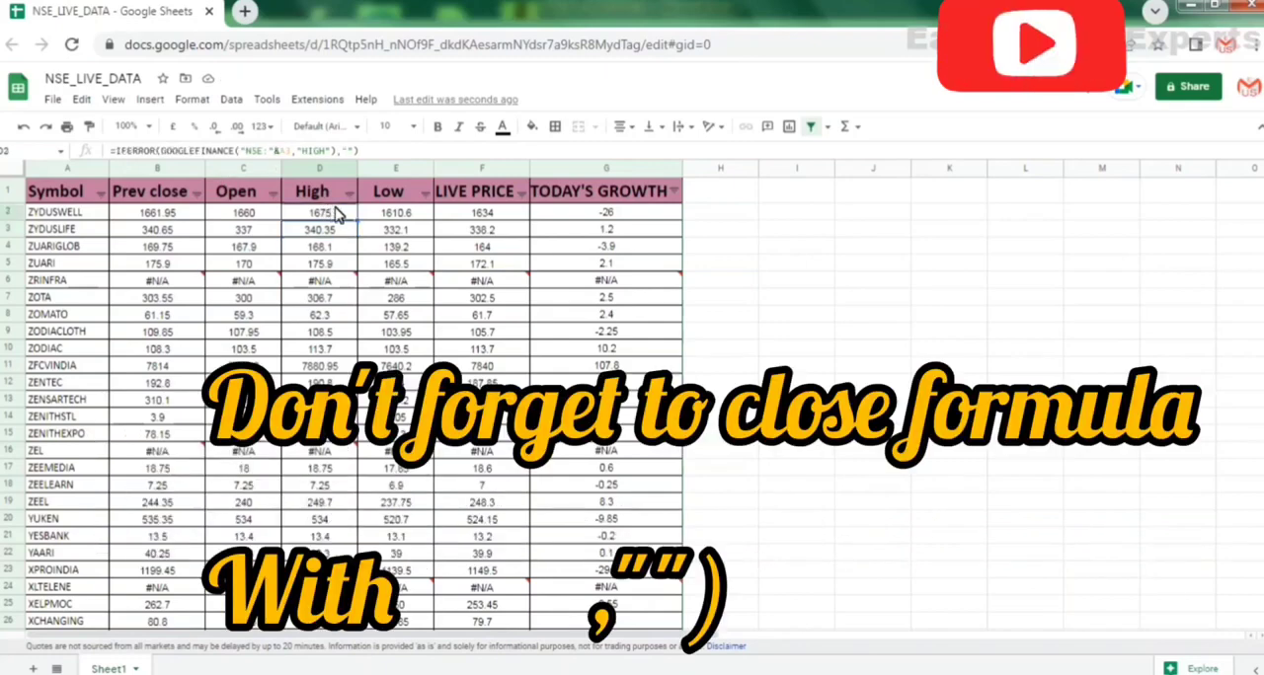
Wrap the Low formula in E2 in IFERROR with "" as the fallback: =IFERROR(GOOGLEFINANCE("NSE:"&A2,"LOW"),"").
left_click(387, 217)
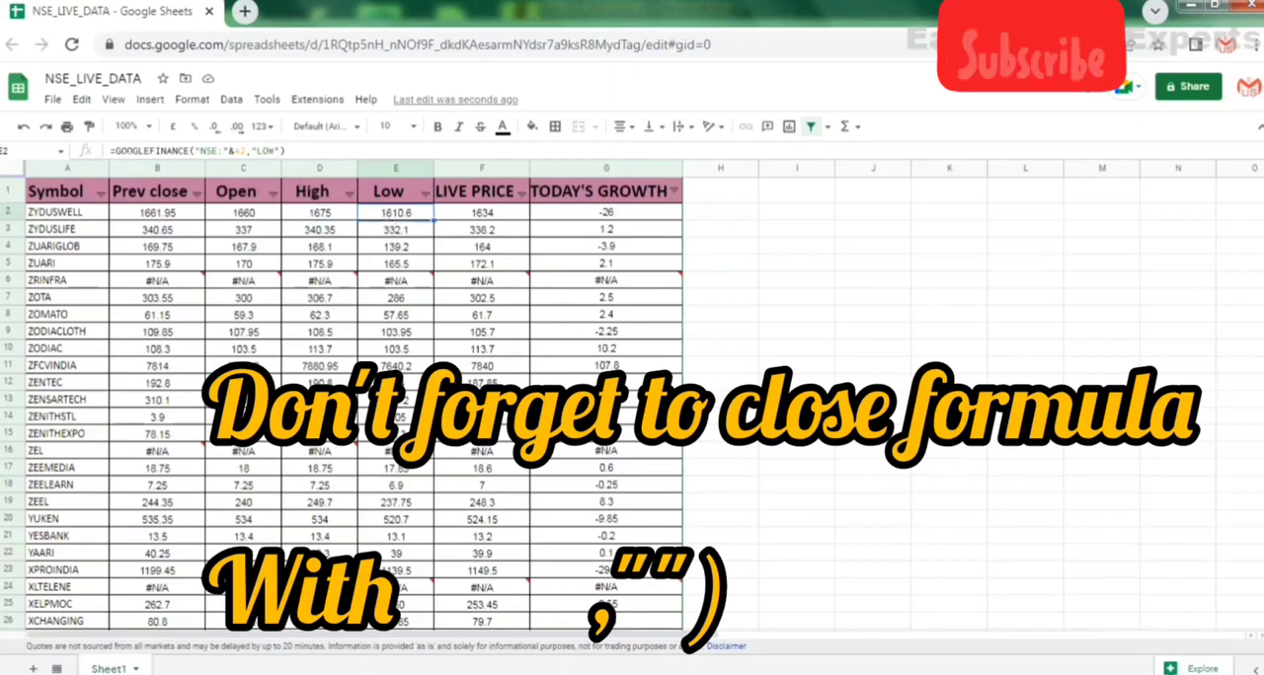
left_click(116, 151)
type("IFE")
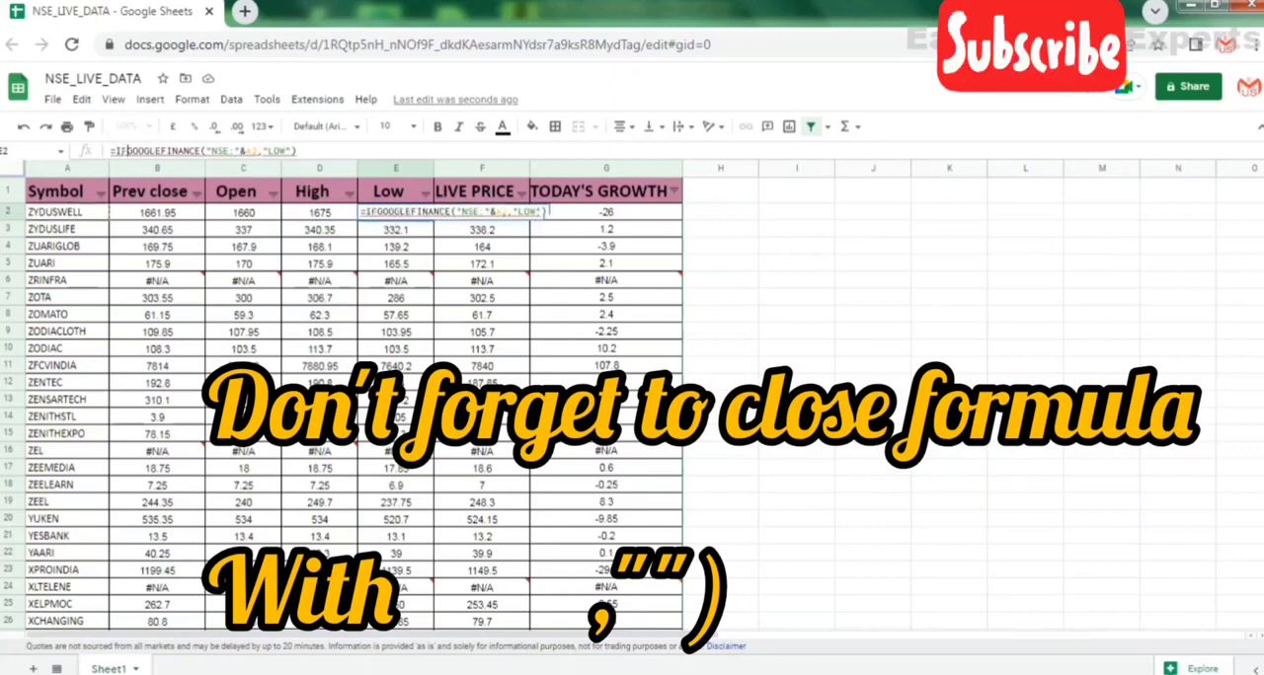
type("RROR")
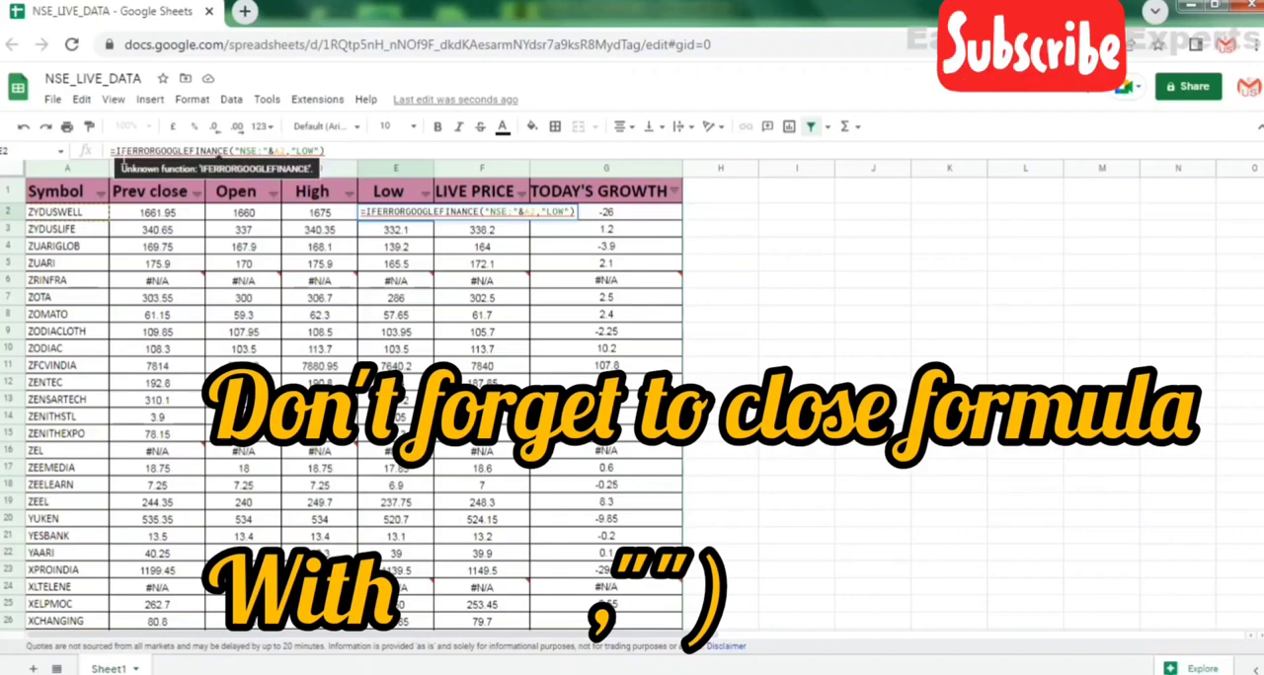
type("(")
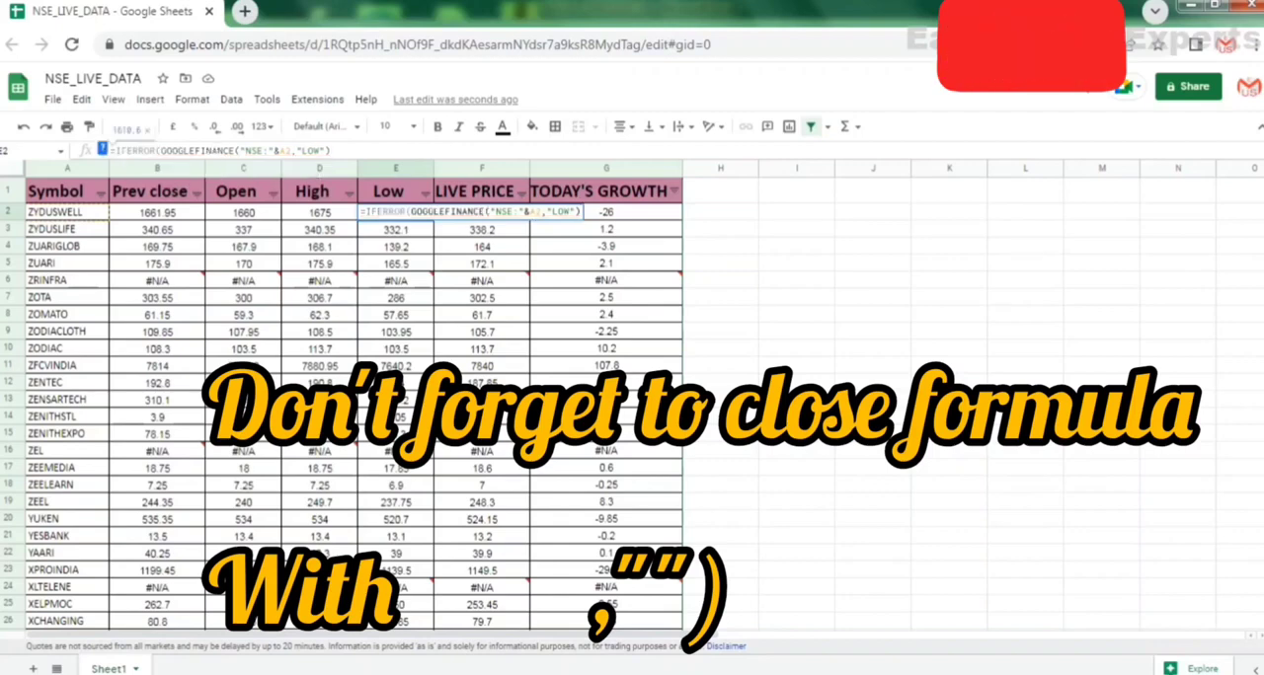
key("Right")
key("Right")
key("Right")
key("Right")
key("Right")
key("Right")
key("Right")
key("Right")
key("Right")
key("Right")
key("Right")
key("Right")
key("Right")
key("Right")
key("Right")
key("Right")
key("Right")
key("Right")
key("Right")
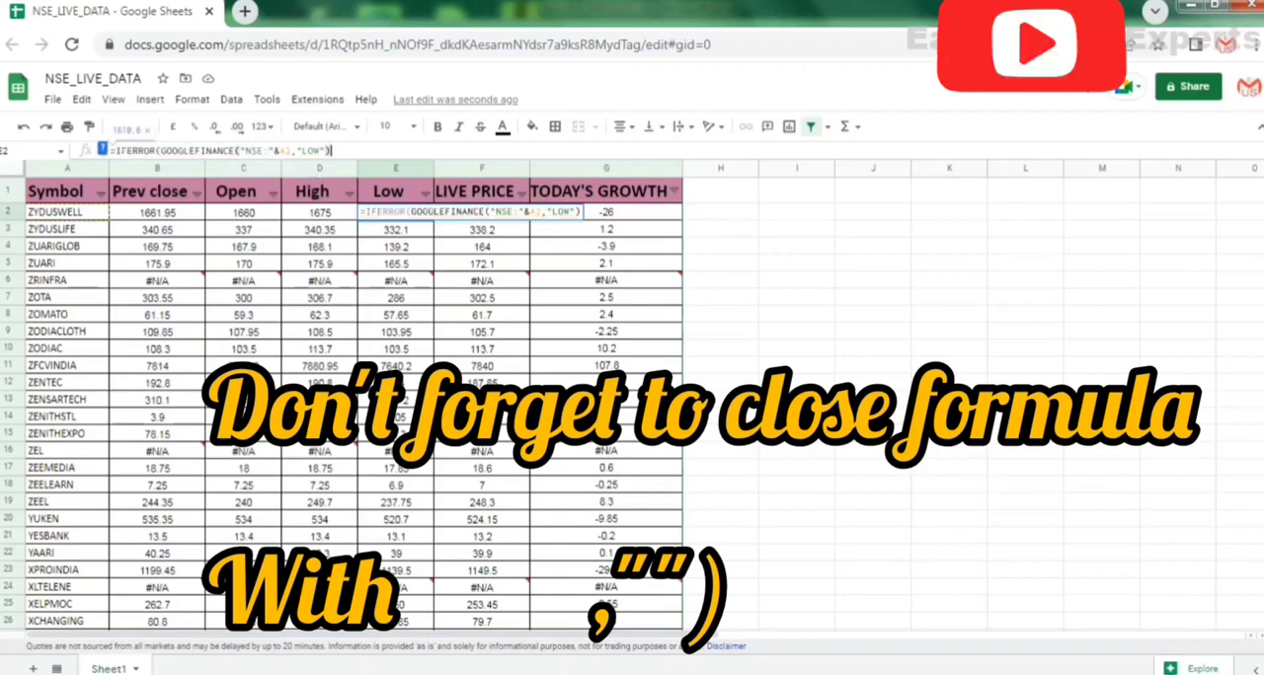
type(",")
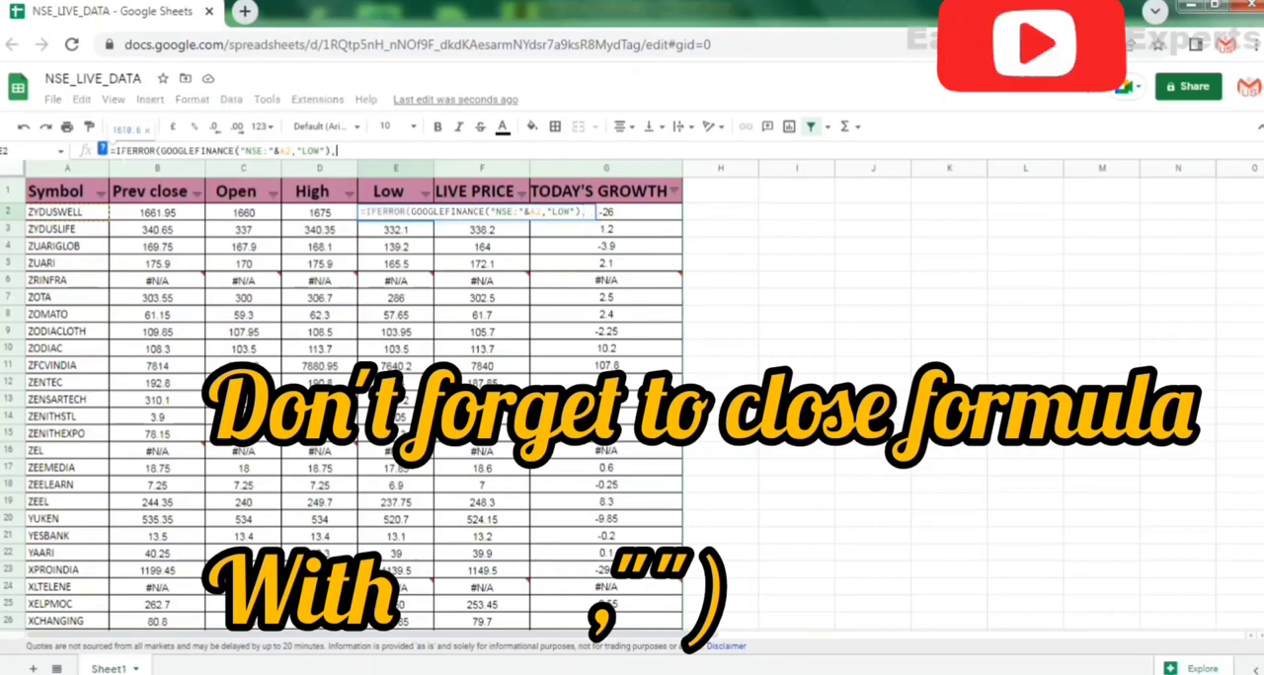
type("\"\")")
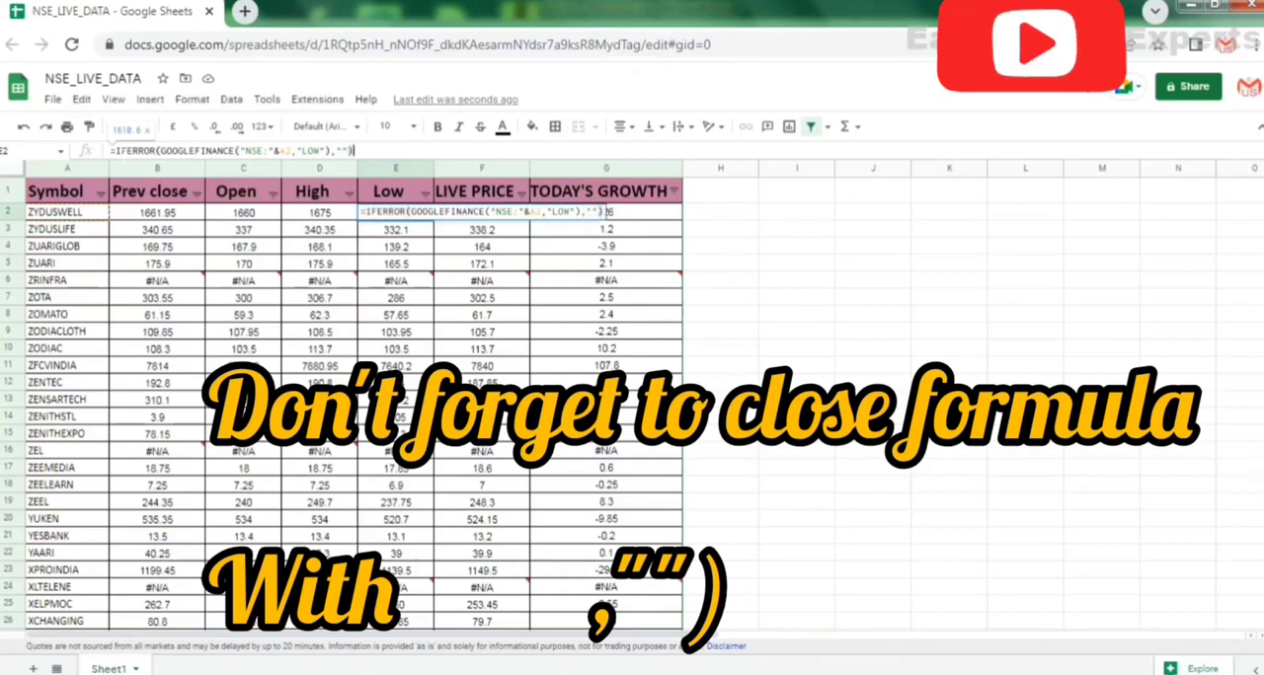
key("Return")
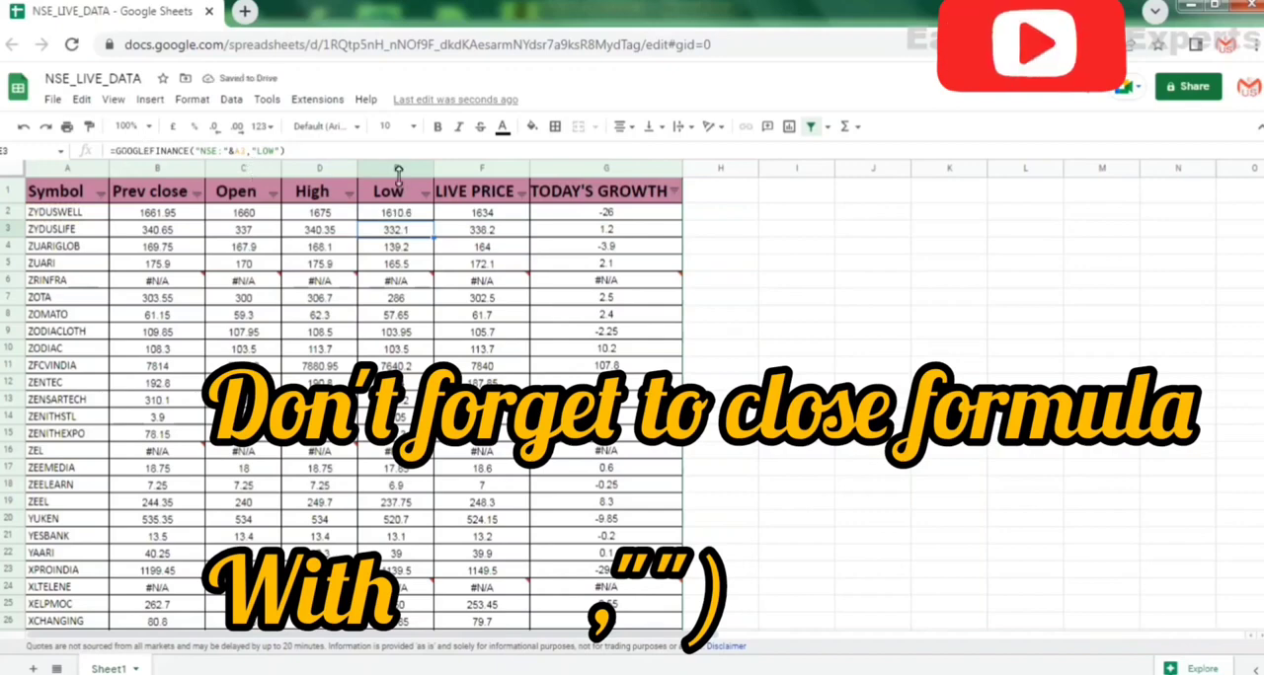
Wrap the LIVE PRICE formula in F2 in IFERROR with "" as the fallback: =IFERROR(GOOGLEFINANCE("NSE:"&A2,"PRICE"),"").
left_click(476, 213)
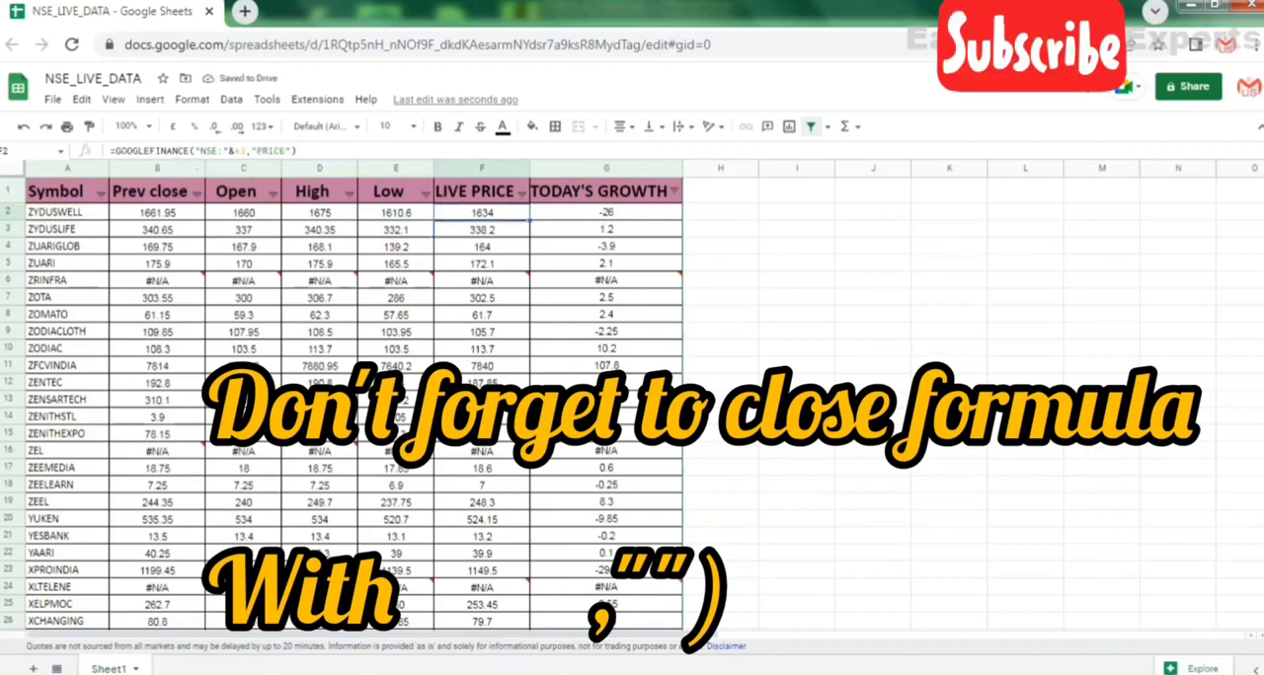
left_click(116, 151)
type("IFER")
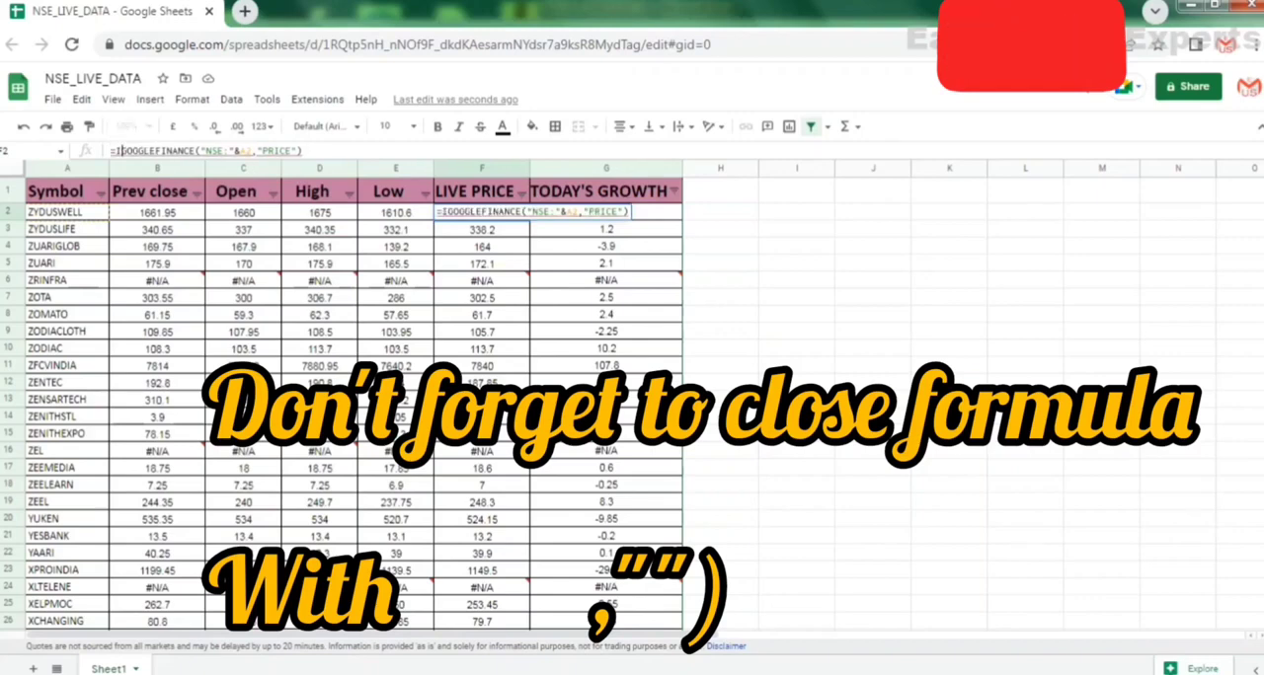
type("ROR")
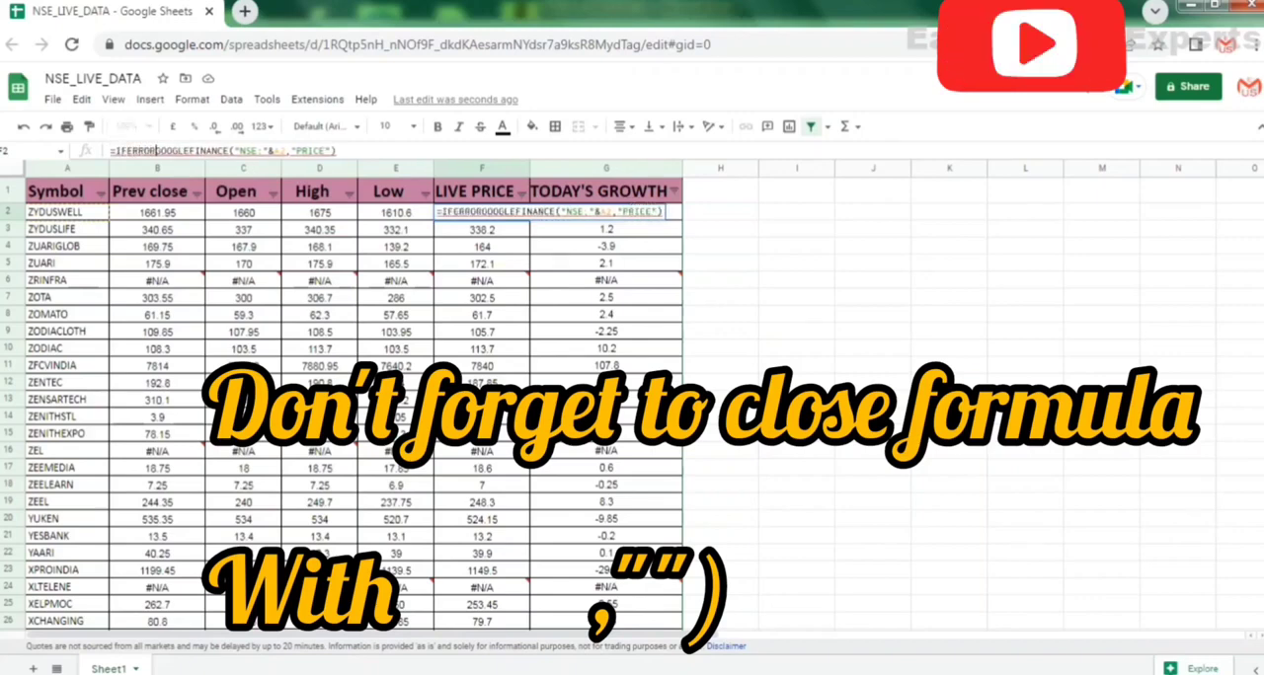
type("(")
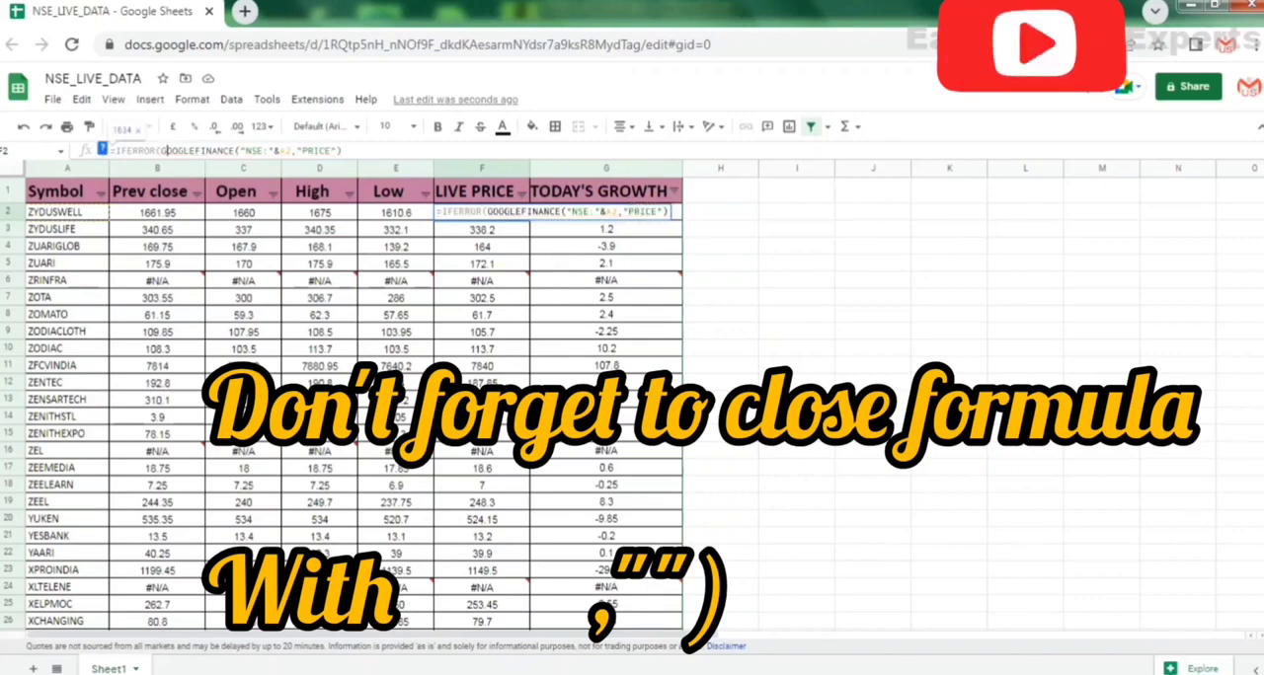
key("Right")
key("Right")
key("Right")
key("Right")
key("Right")
key("Right")
key("Right")
key("Right")
key("Right")
key("Right")
key("Right")
key("Right")
key("Right")
key("Right")
key("Right")
key("Right")
key("Right")
key("Right")
key("Right")
key("Right")
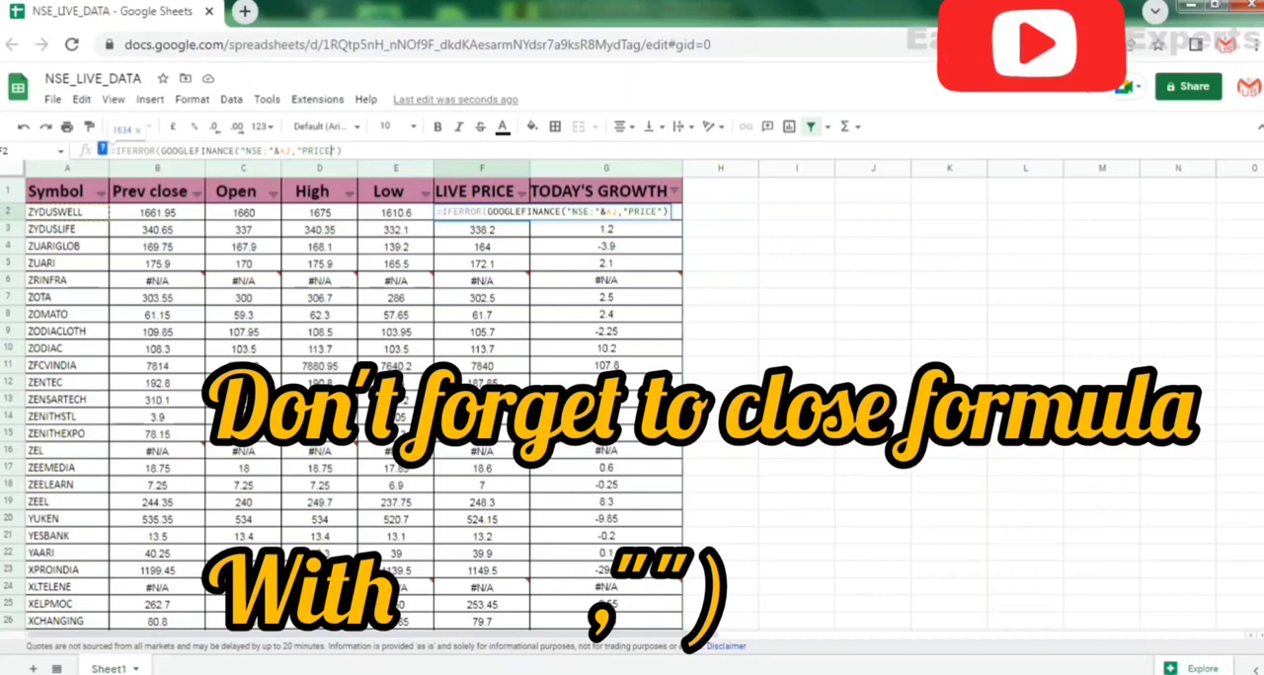
key("Right")
type(",\"\"")
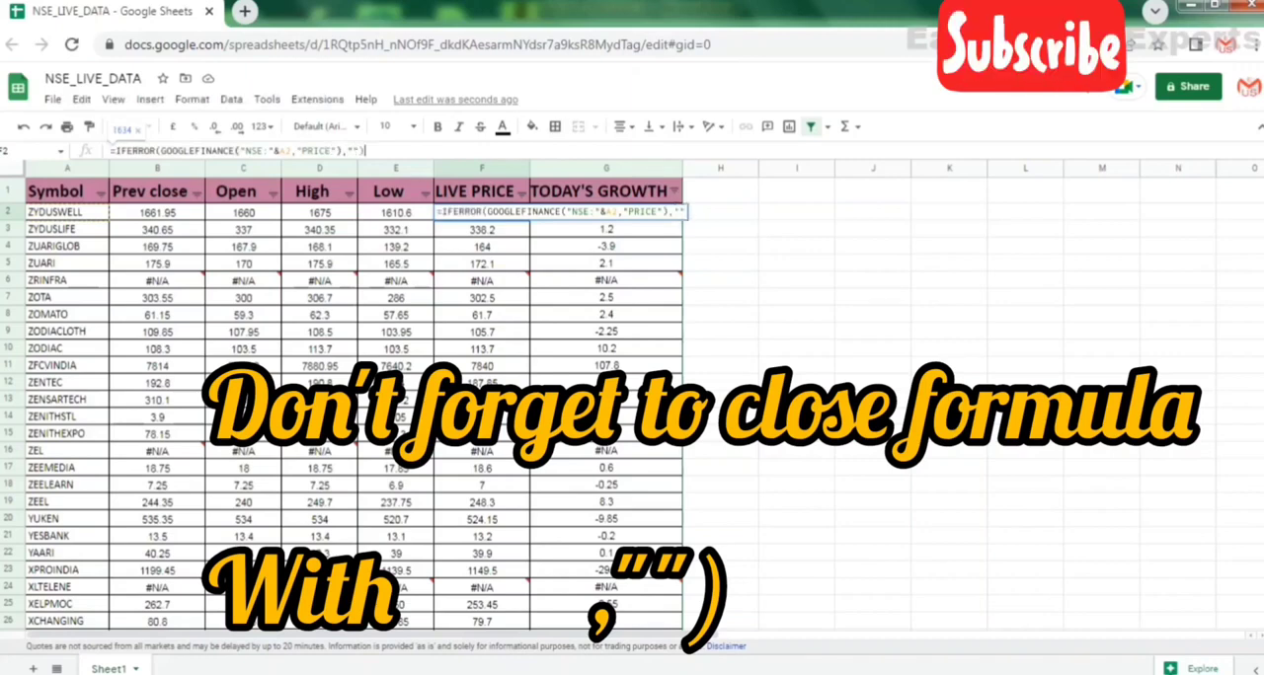
type(")")
key("Tab")
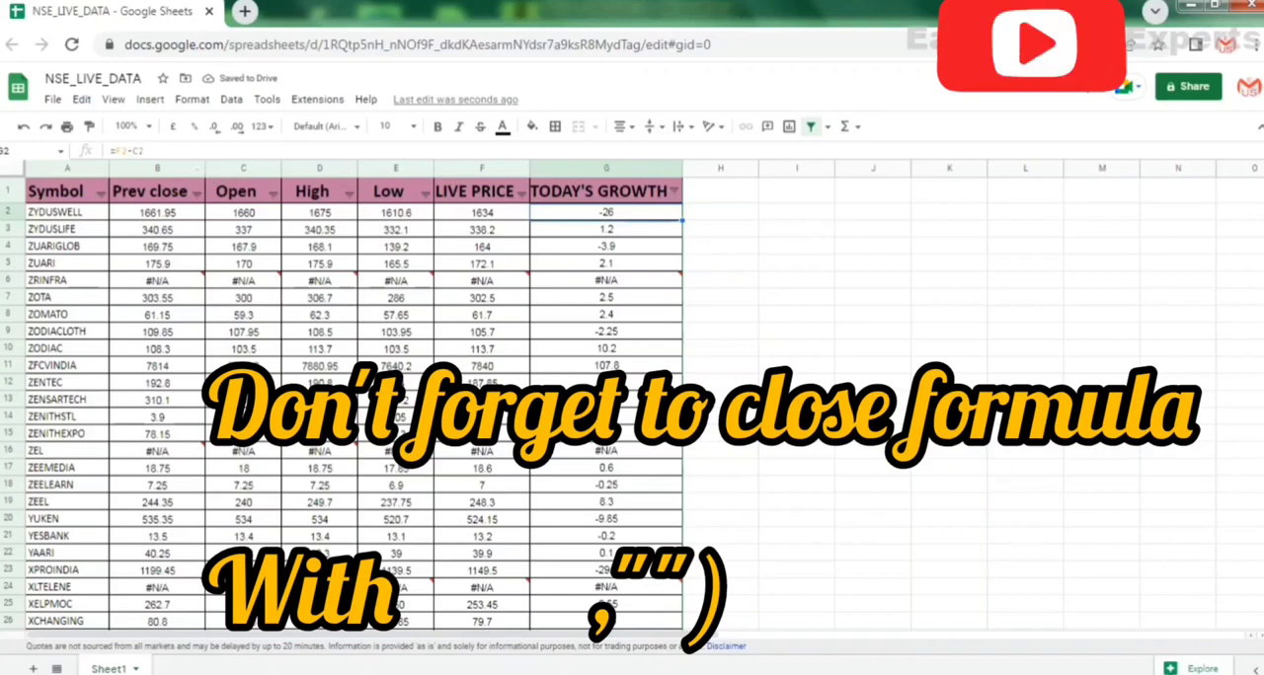
Wrap the TODAY'S GROWTH formula in G2 in IFERROR without a fallback: =IFERROR(F2-C2).
left_click(116, 151)
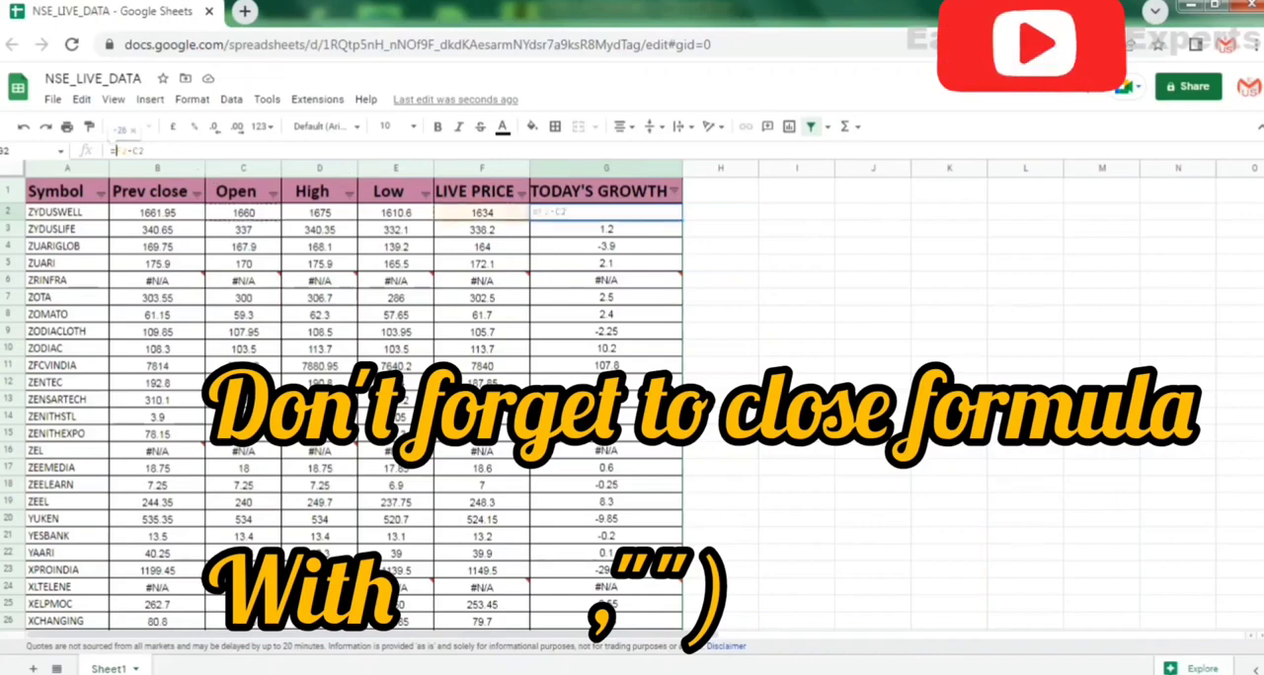
type("IFERROR")
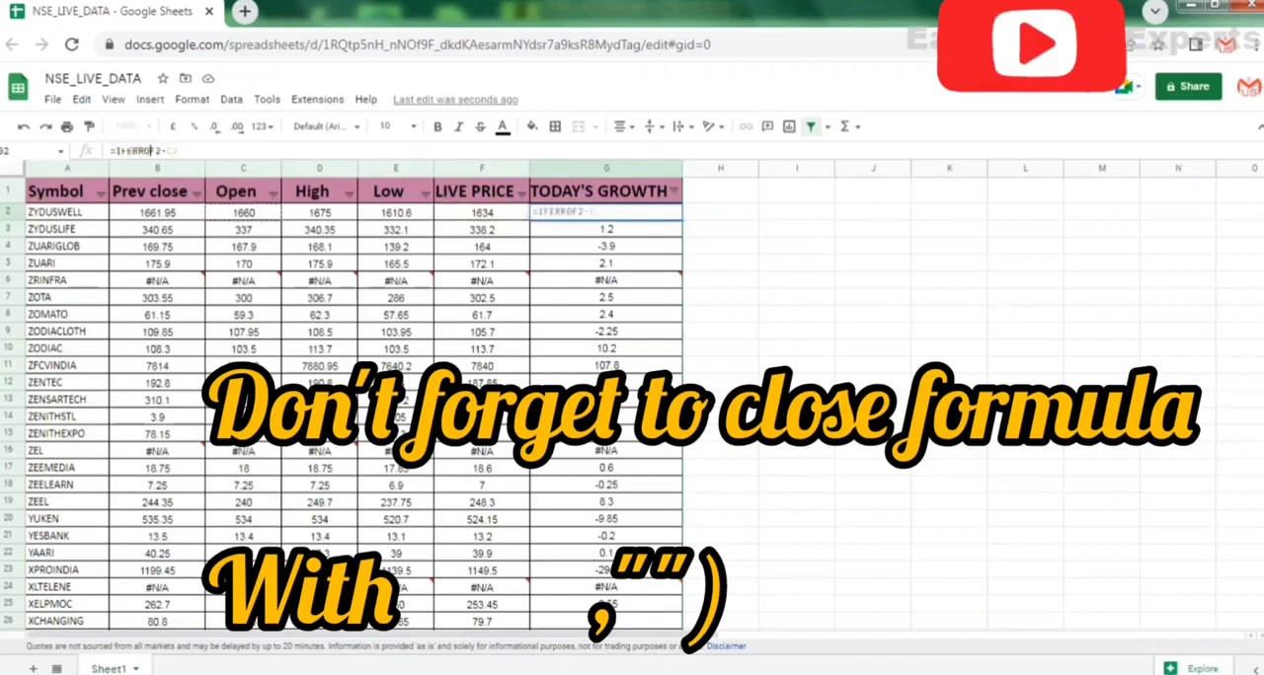
type("(")
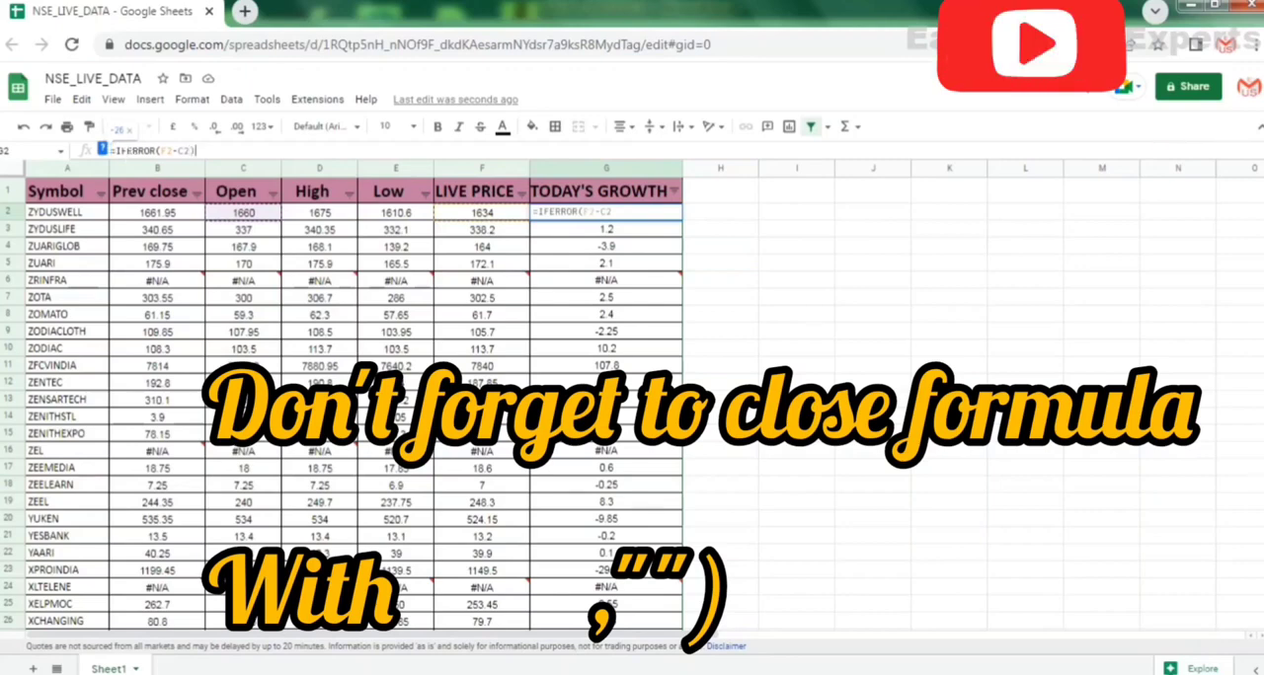
type(")")
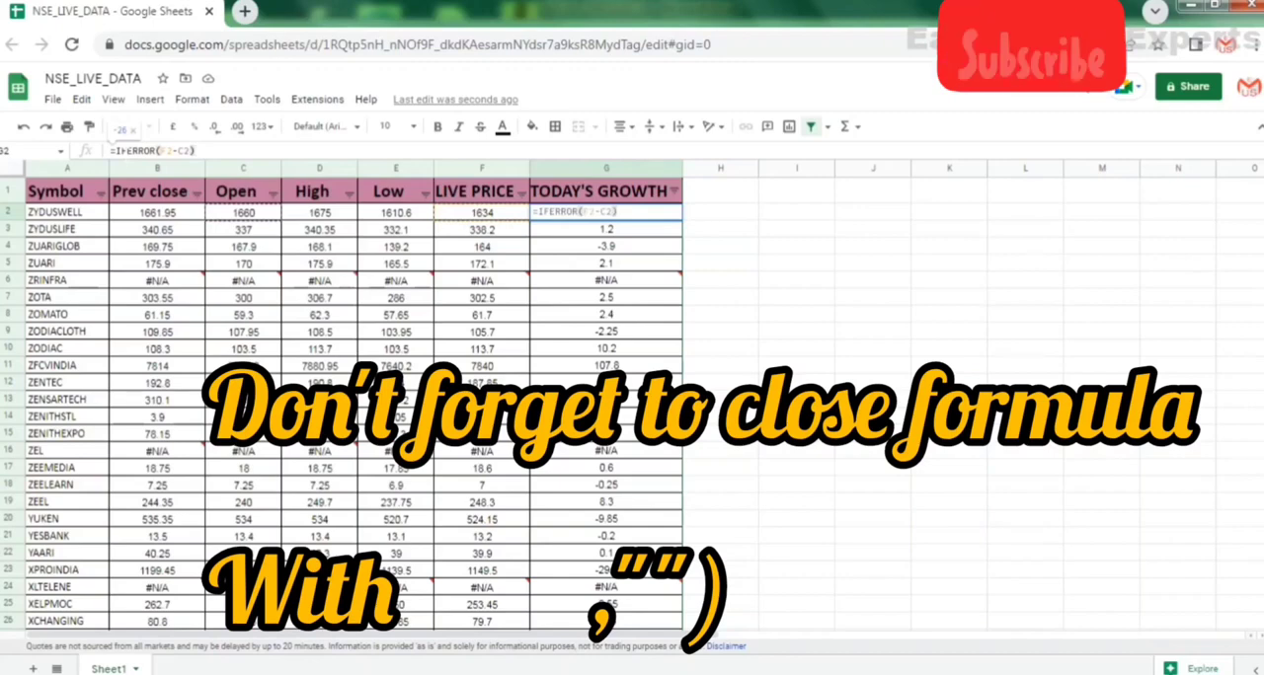
key("Return")
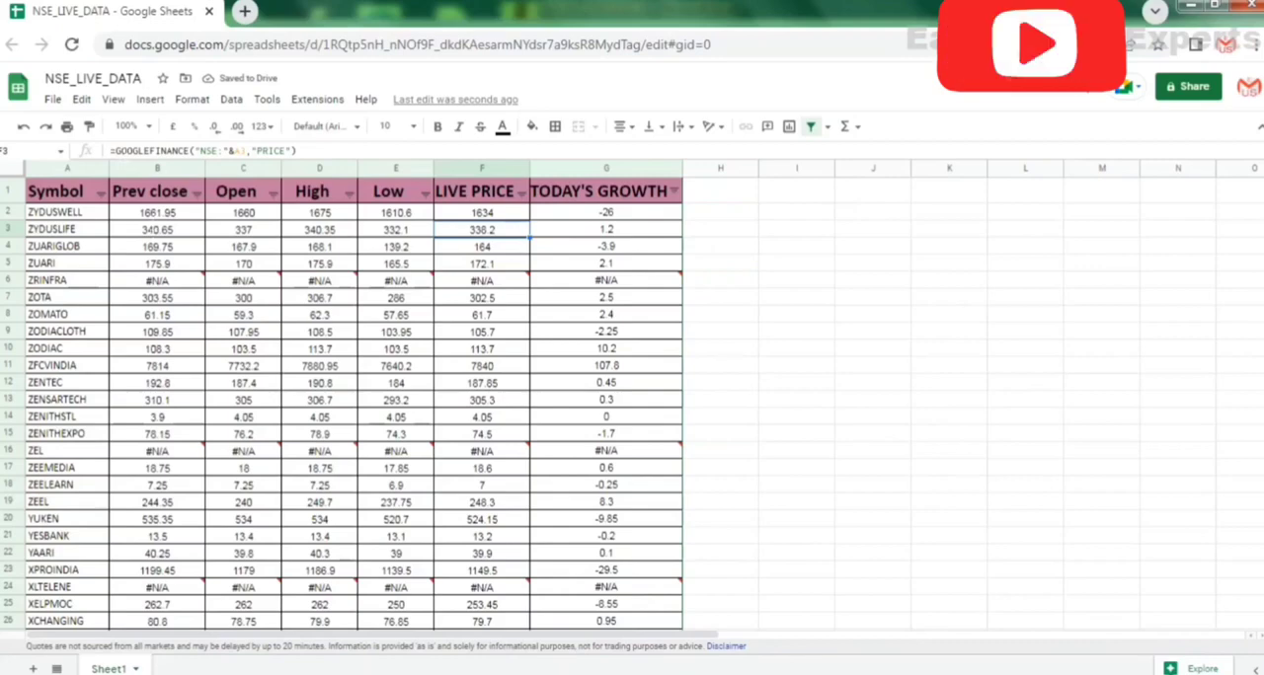
Fill the row 2 formulas from Prev close through TODAY'S GROWTH (B2:G2) down to all the stock rows below.
left_click(153, 217)
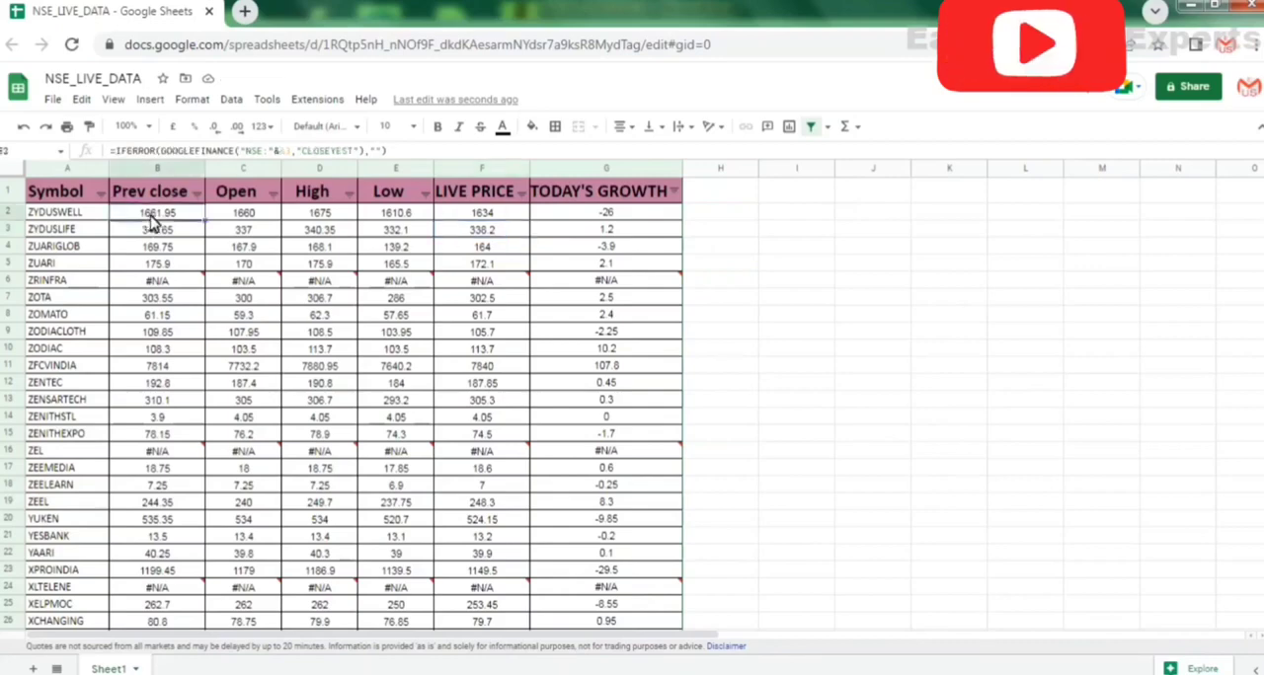
key("shift+Right")
key("shift+Right")
key("shift+Right")
key("shift+Right")
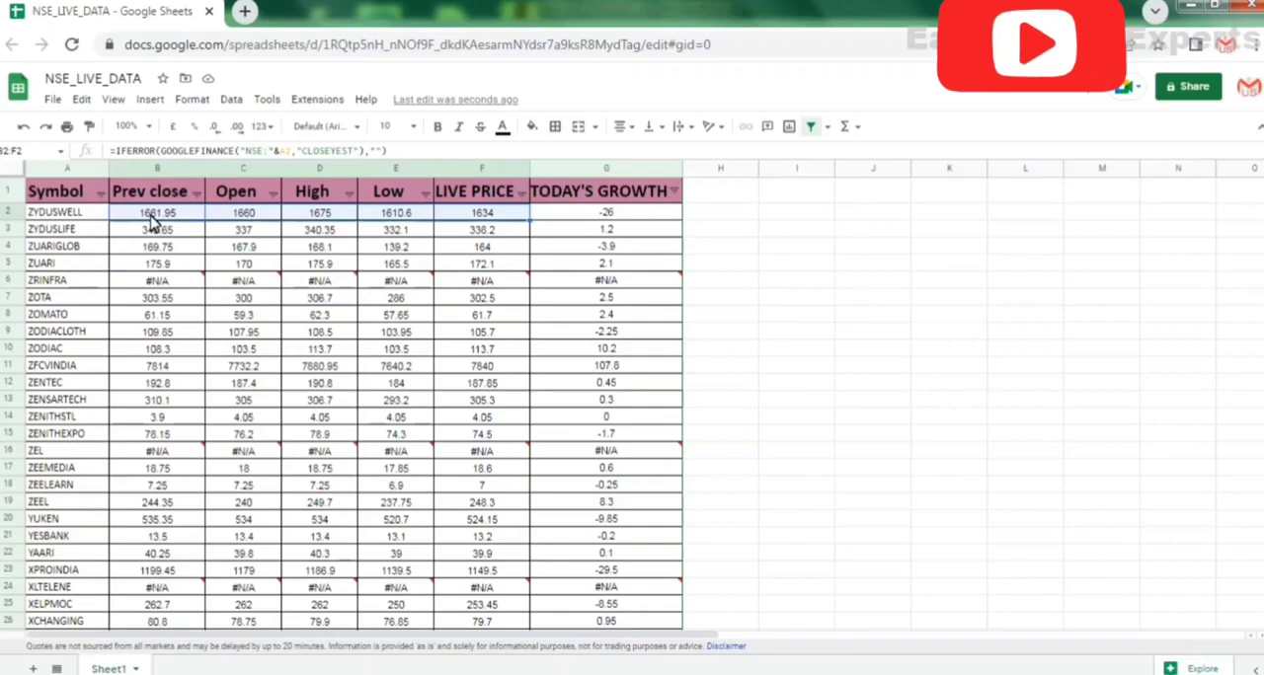
key("shift+Right")
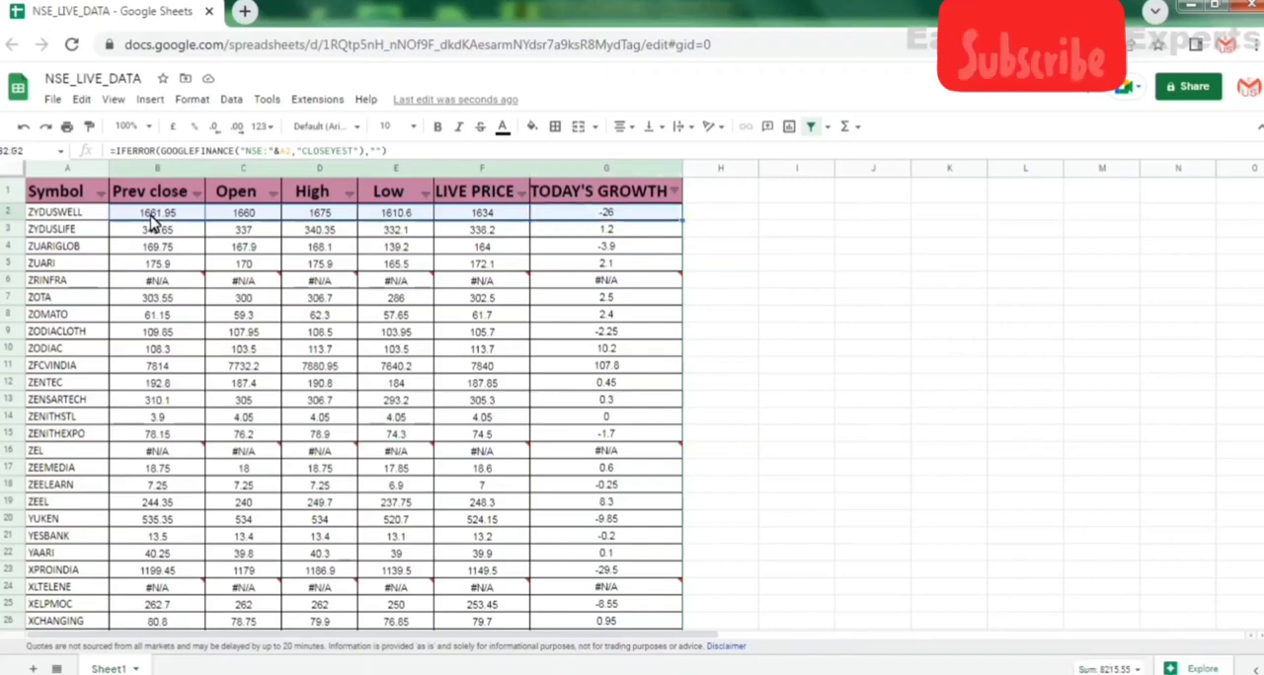
key("ctrl+shift+Down")
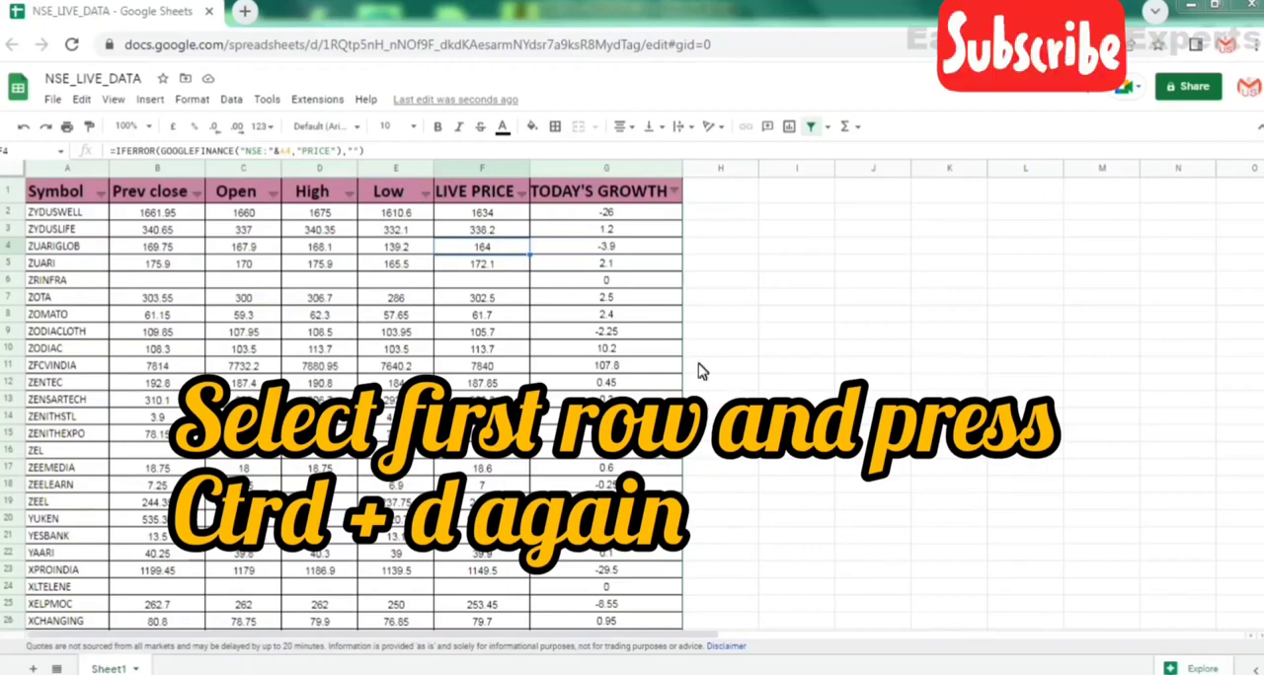
Sort the stock table by TODAY'S GROWTH in descending order (Z → A) using the header filter.
left_click(627, 218)
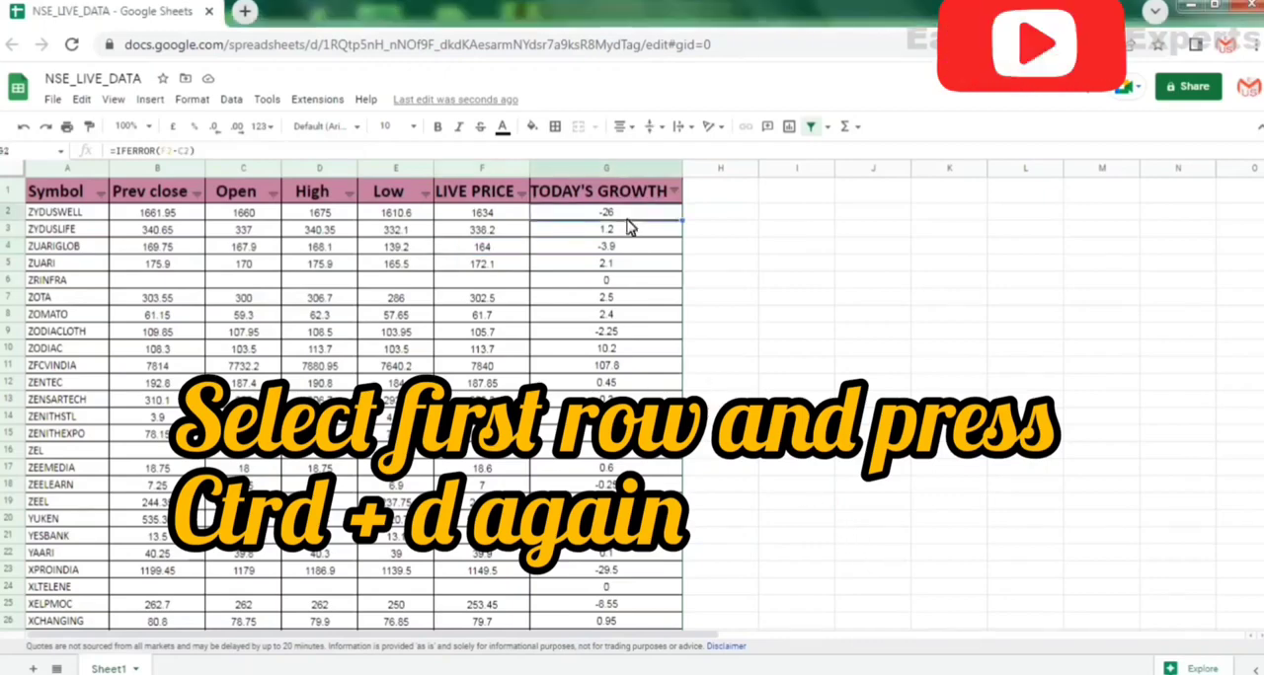
left_click(672, 192)
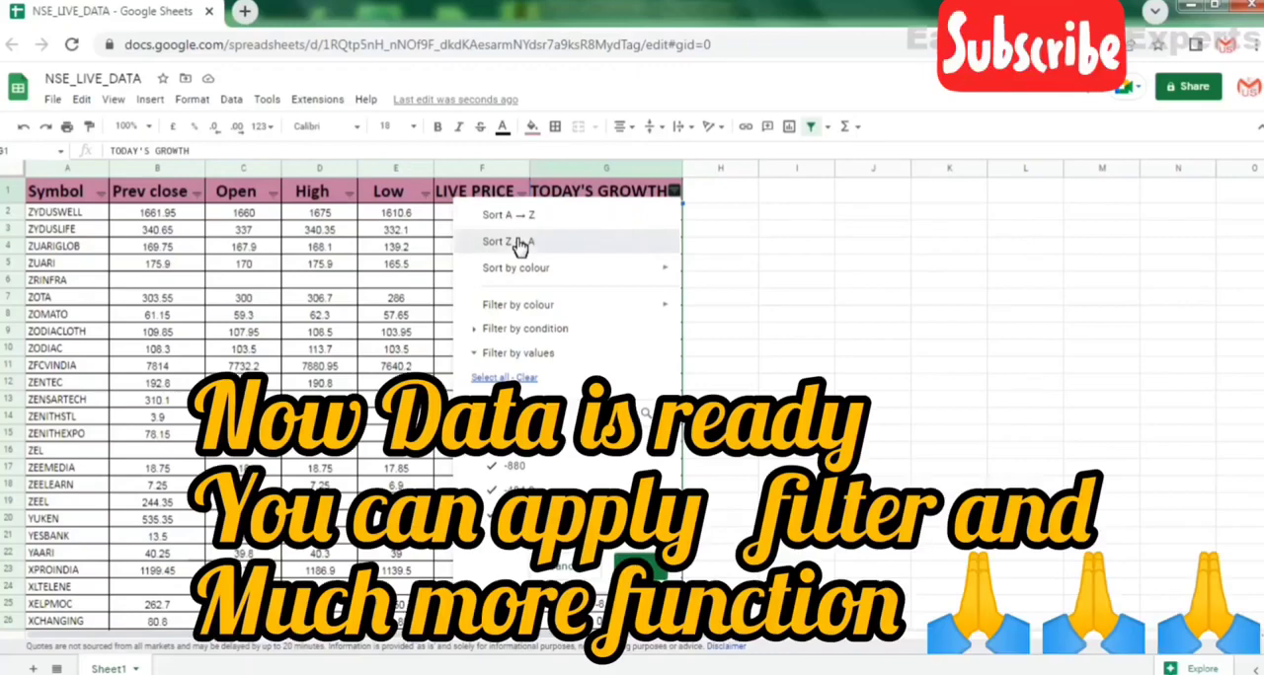
left_click(517, 244)
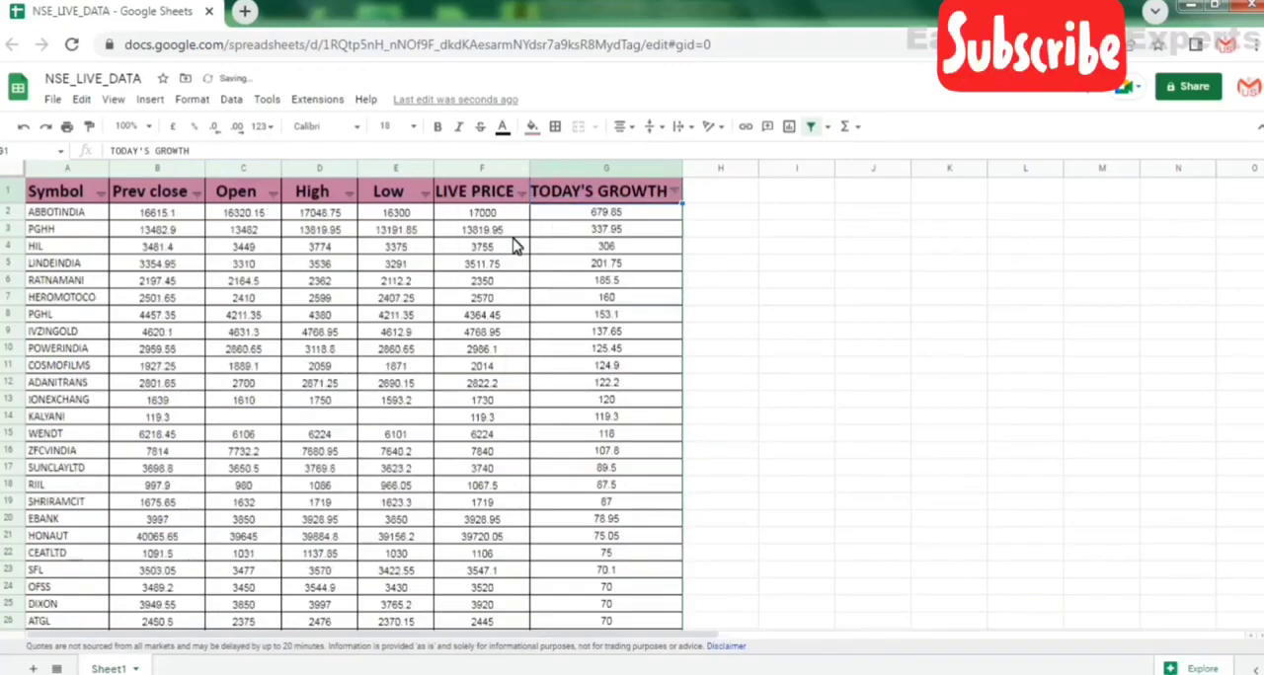